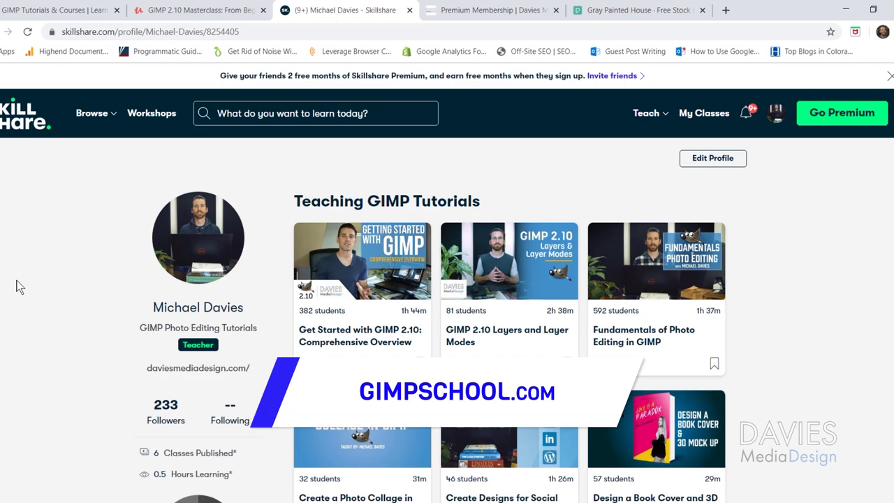
Step: Review the Davies Media Design premium membership page, from the benefits through to the subscription options
key(ctrl+Tab)
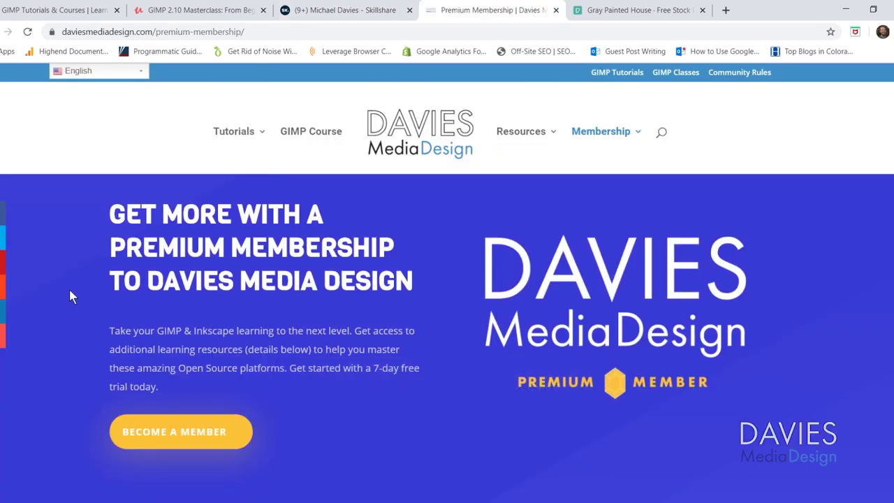
scroll(68, 287, down, 6)
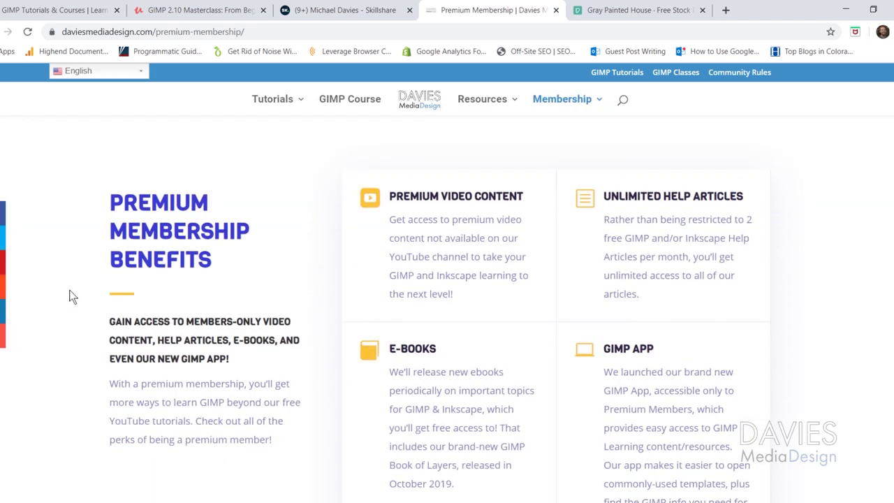
scroll(70, 290, down, 7)
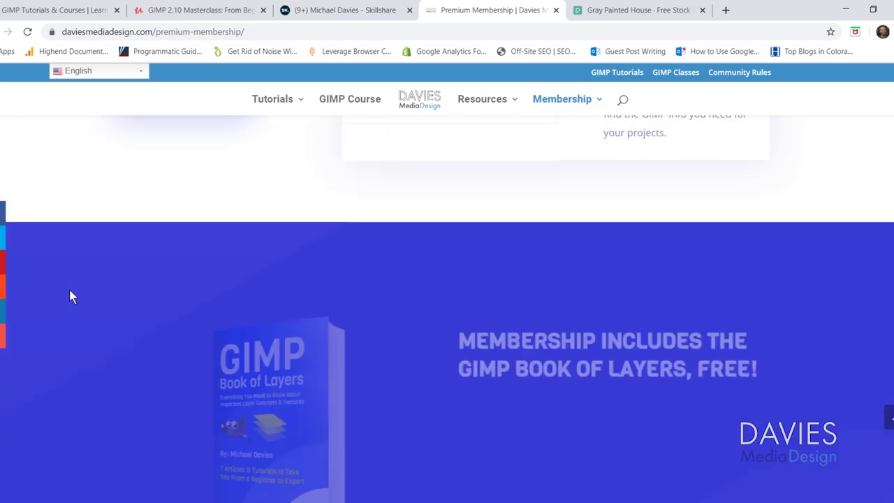
scroll(69, 291, down, 11)
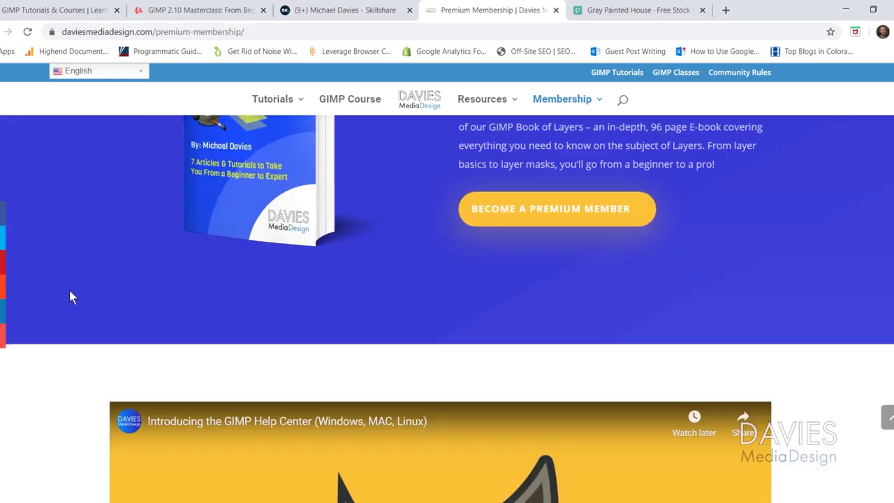
scroll(69, 291, down, 5)
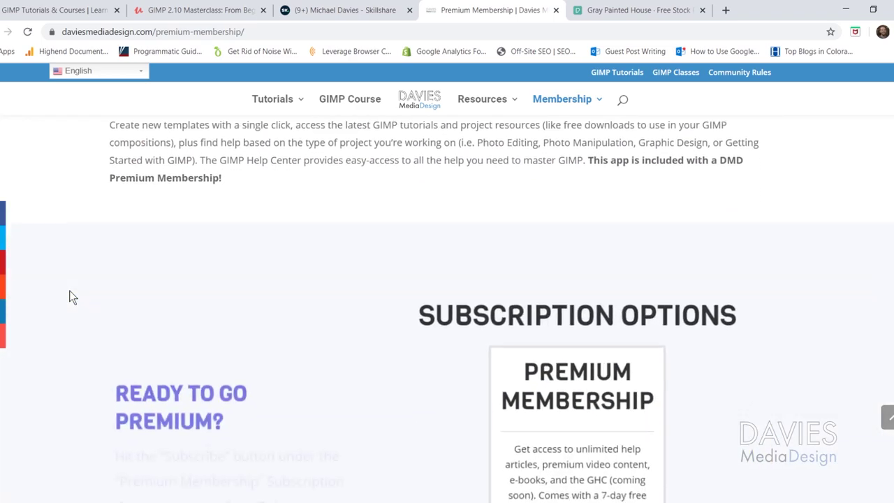
scroll(69, 293, up, 1)
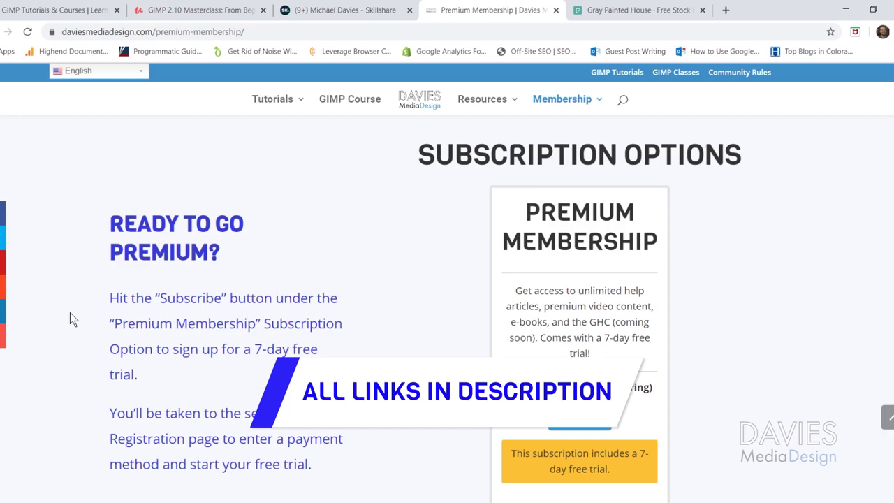
Step: Examine the Gray Painted House photo on its Pexels page and open its free download options
key(ctrl+Tab)
scroll(713, 321, down, 1)
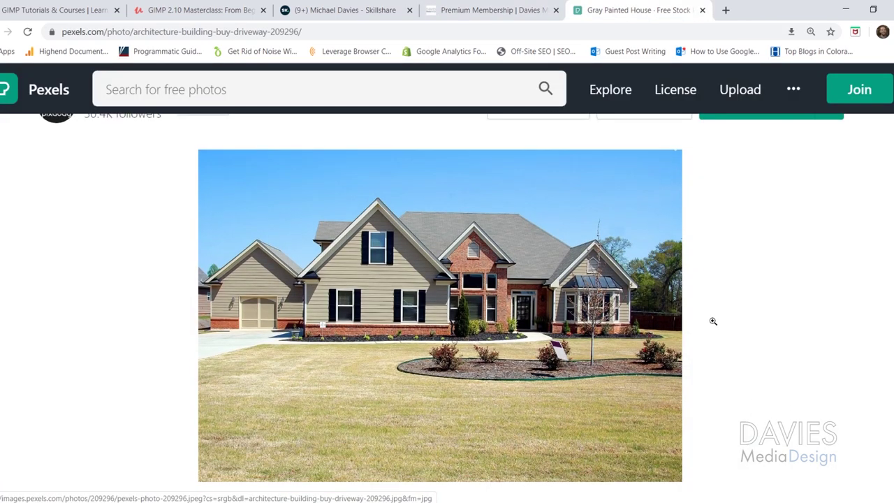
scroll(713, 309, up, 1)
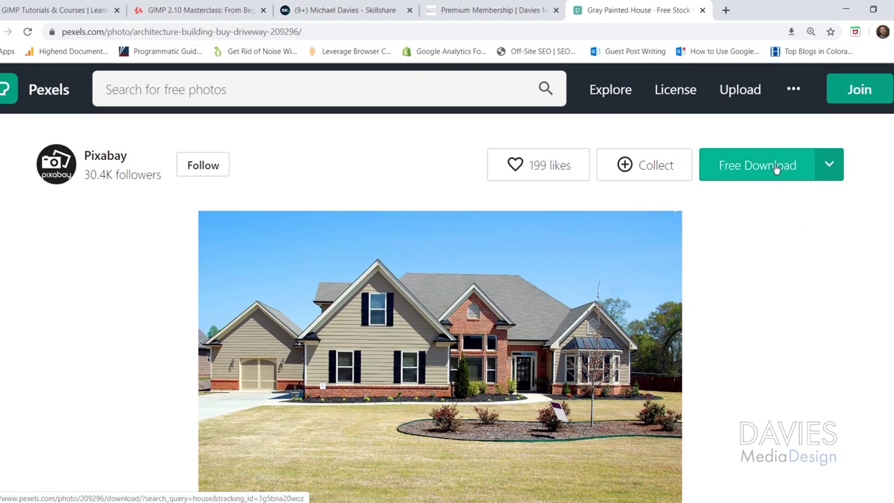
click(828, 166)
click(866, 222)
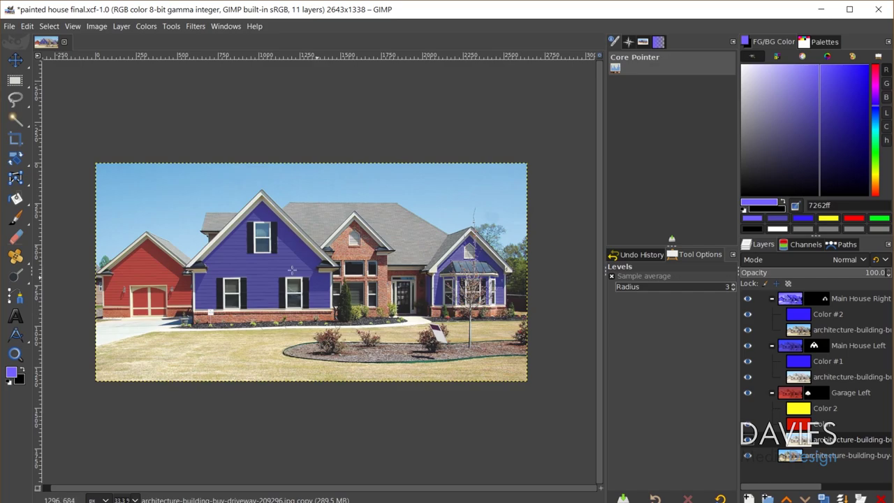
Step: In GIMP, hide the red color layer in the Garage Left group and show the yellow Color 2 layer
click(747, 424)
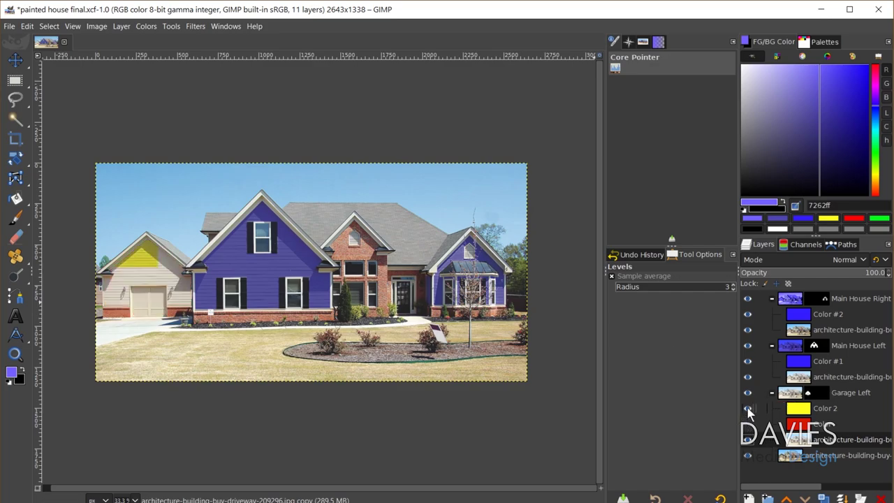
click(748, 410)
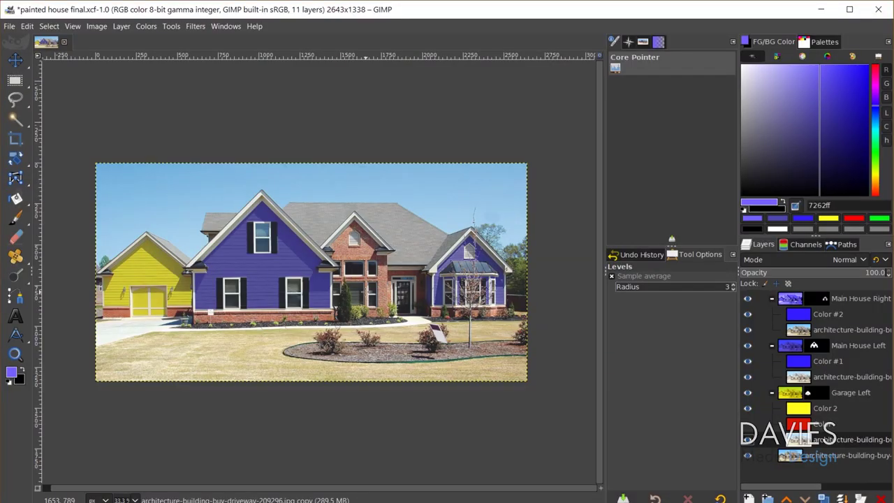
Step: Open the recent image architecture-building-buy-driveway-209296.jpg and convert it to the built-in sRGB color profile
click(10, 26)
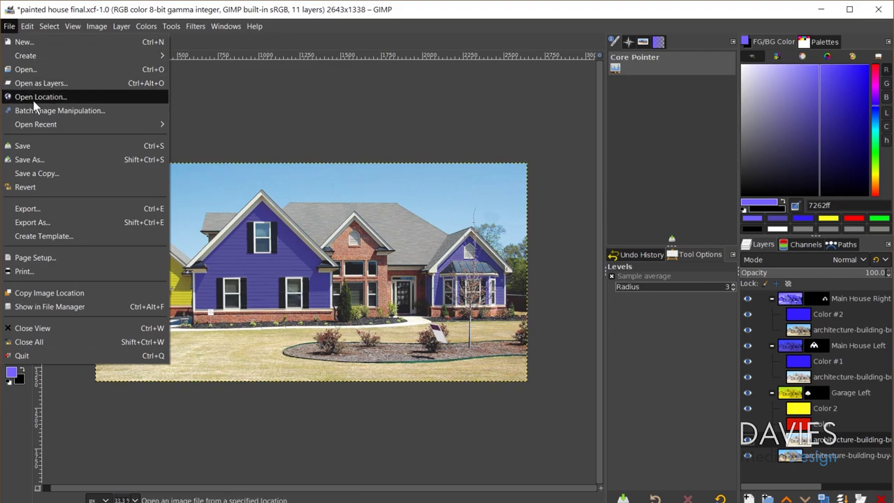
mouse_move(48, 130)
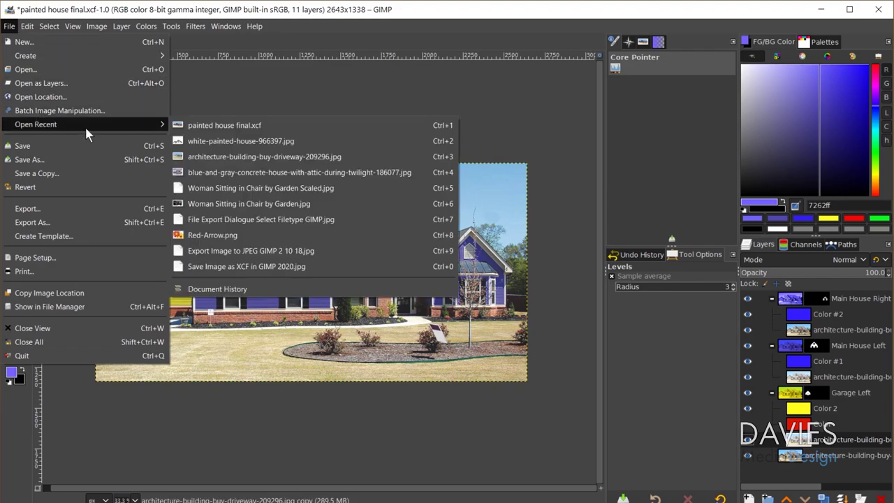
click(255, 155)
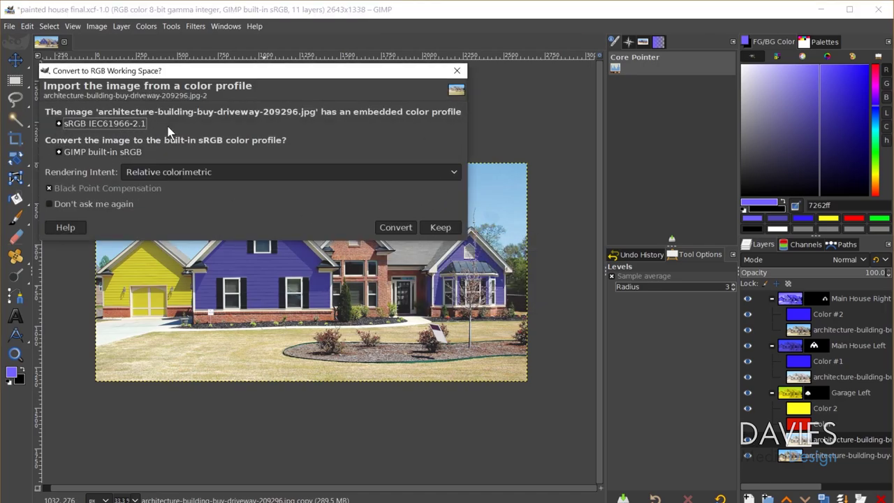
click(395, 228)
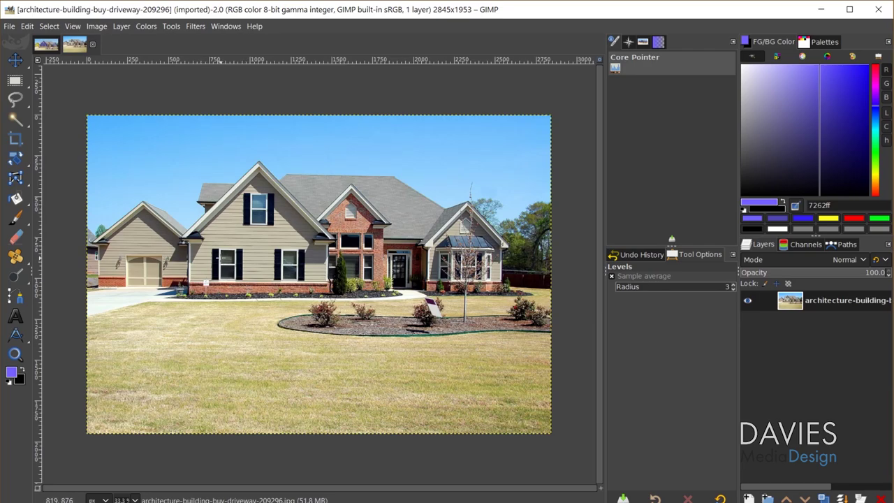
Step: Straighten the photo with the Measure tool, using a line about 662 px long along the main roof's ridge
mouse_move(19, 338)
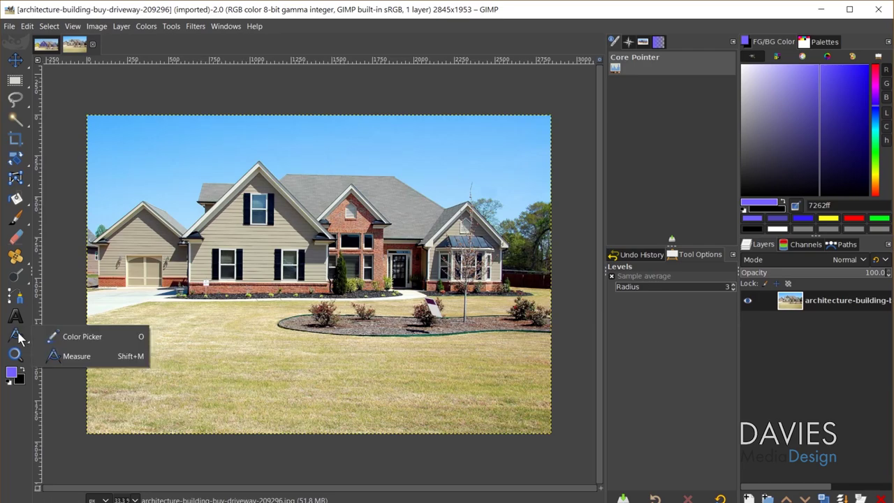
click(79, 357)
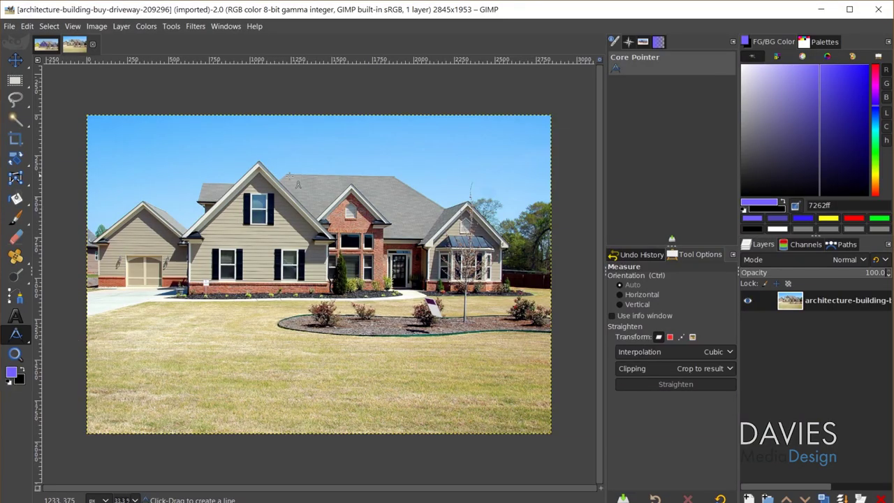
scroll(333, 161, up, 3)
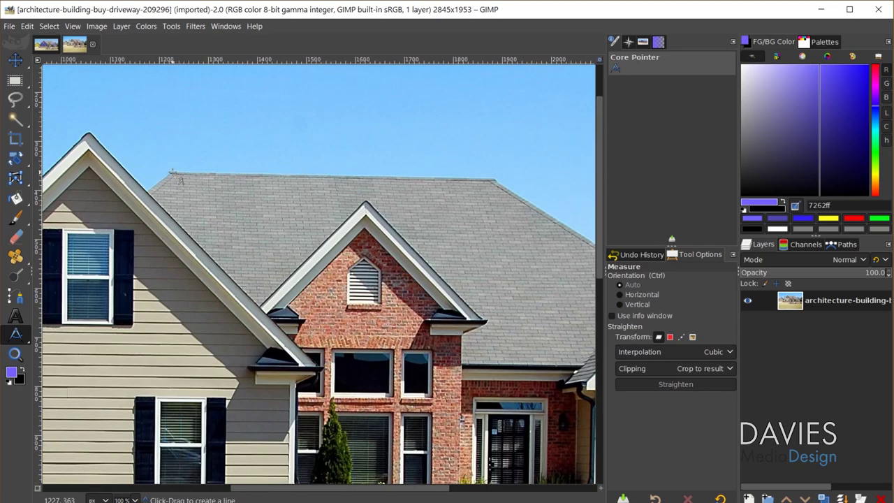
drag(170, 171, 494, 179)
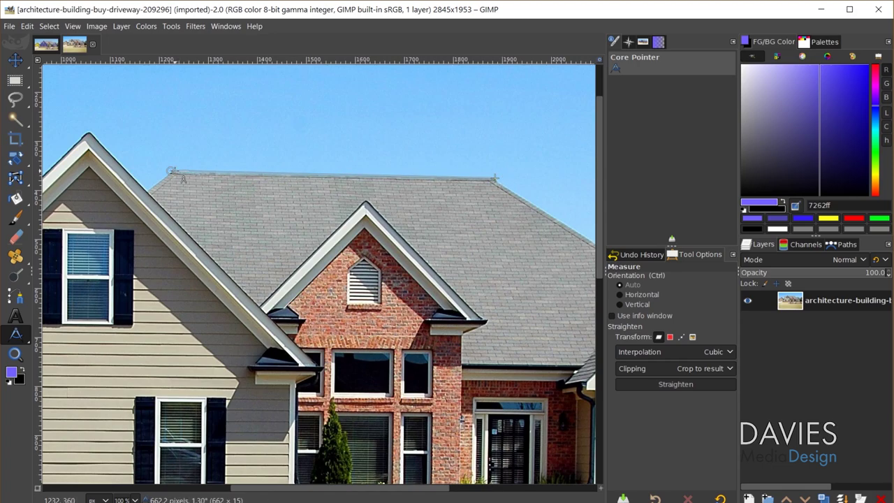
drag(180, 178, 179, 174)
click(680, 384)
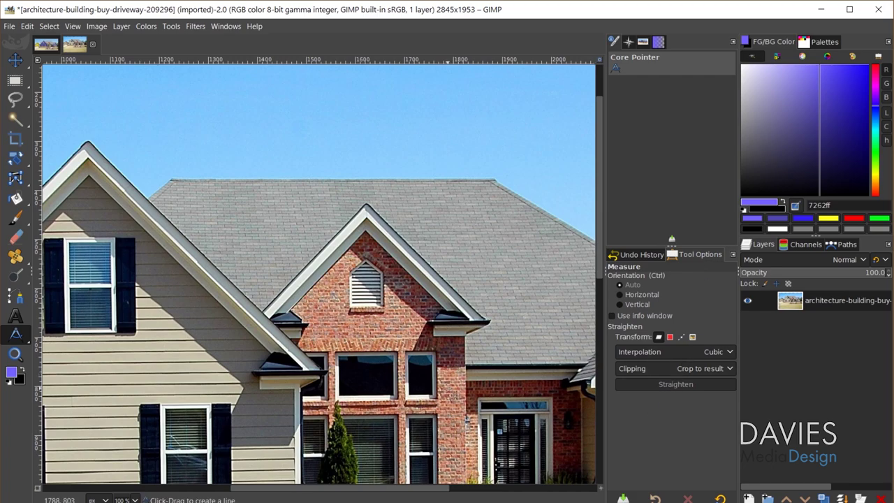
Step: Rotate the photo layer by about 0.18 degrees around its center
scroll(474, 415, down, 3)
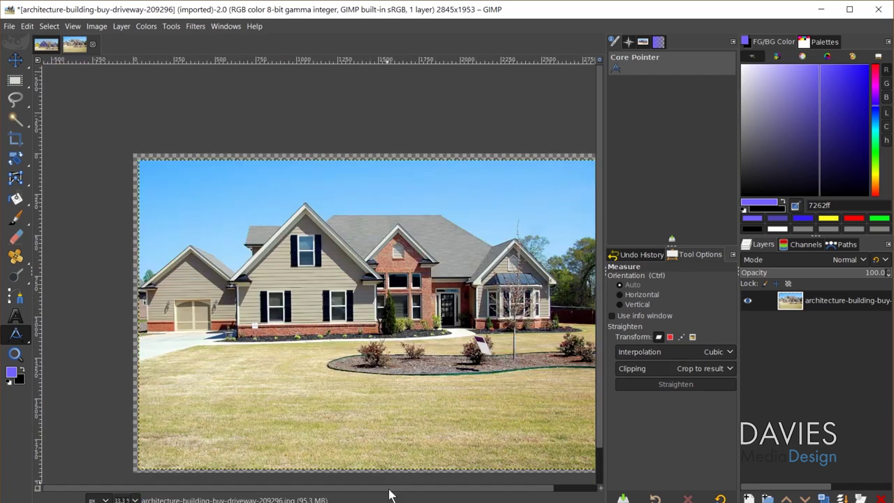
drag(389, 489, 415, 489)
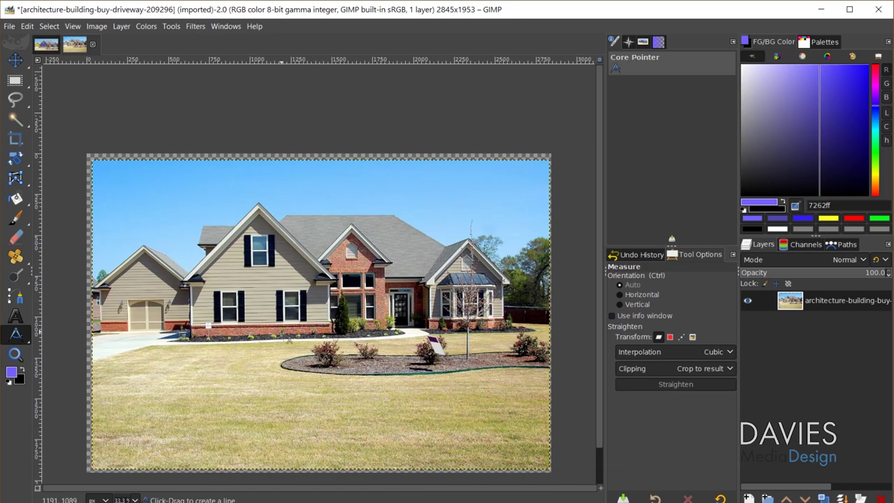
key(shift+r)
click(155, 286)
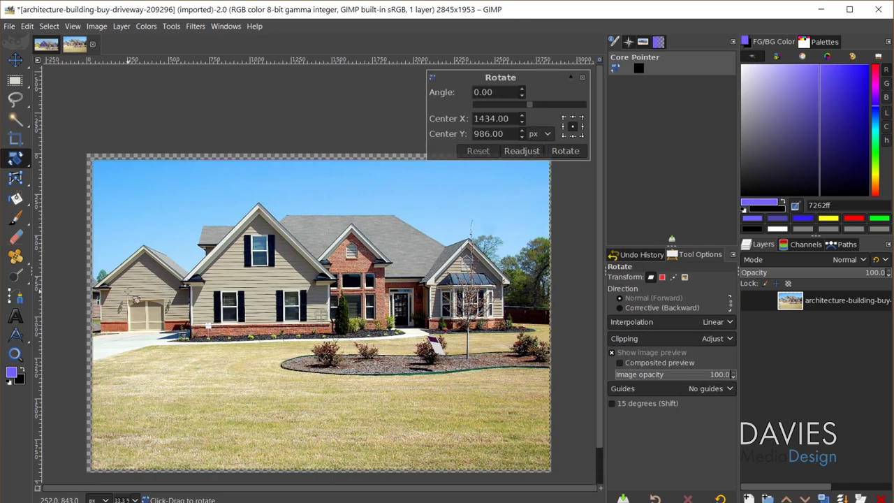
drag(137, 299, 130, 297)
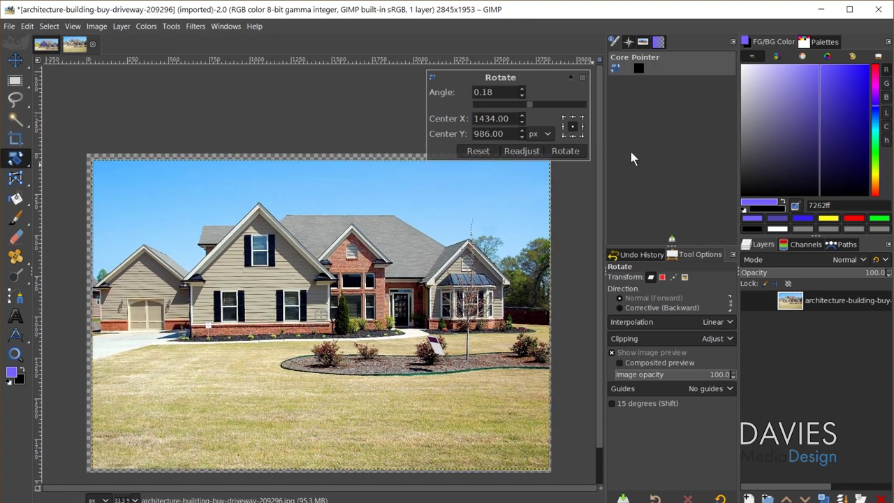
click(565, 151)
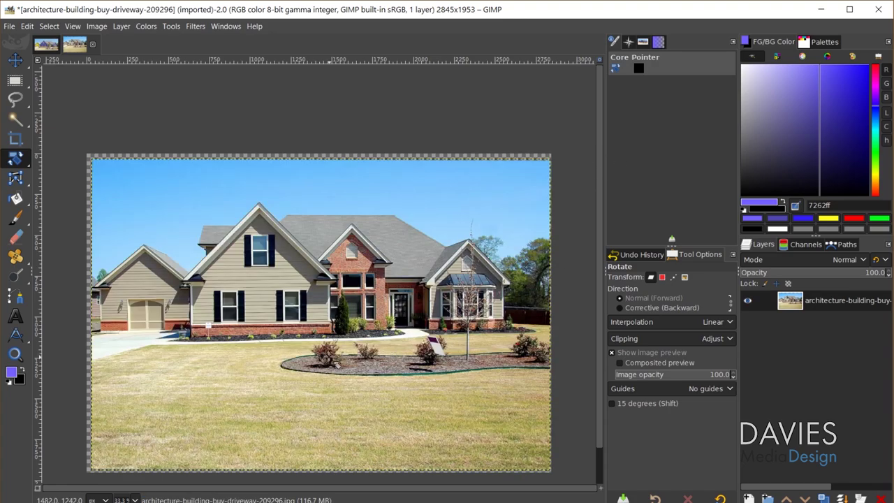
Step: Crop the image at a fixed 16:9 ratio to about 2789 × 1569 px, excluding the transparent edges and lower lawn
key(shift+c)
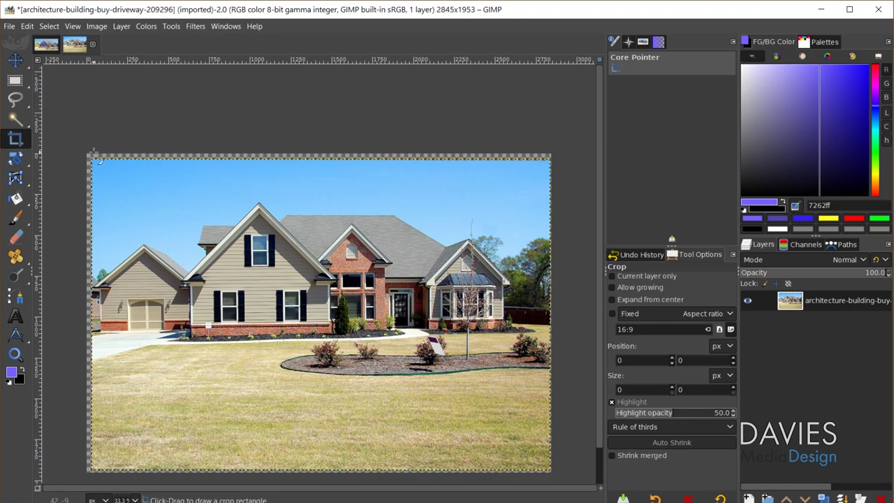
drag(99, 172, 532, 361)
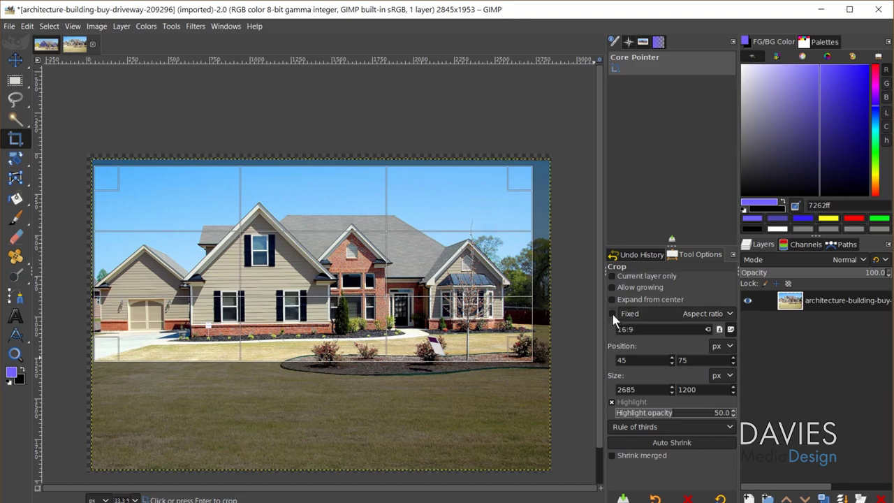
drag(535, 362, 504, 413)
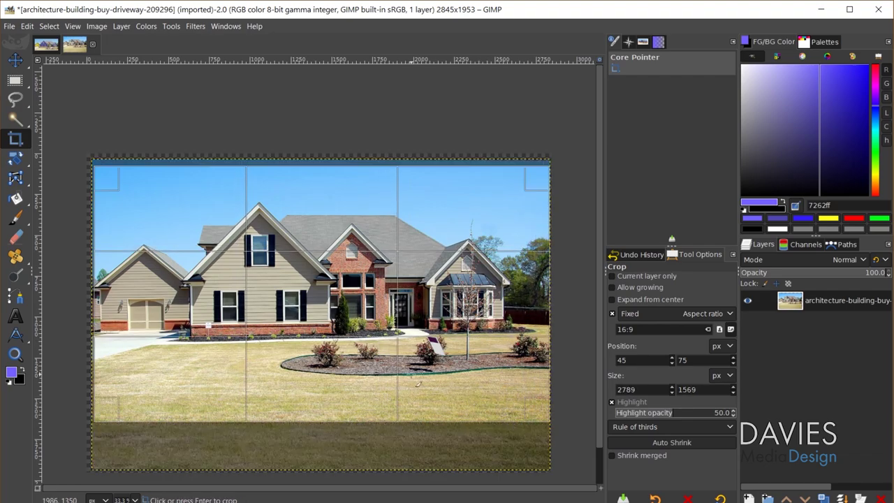
drag(378, 342, 379, 337)
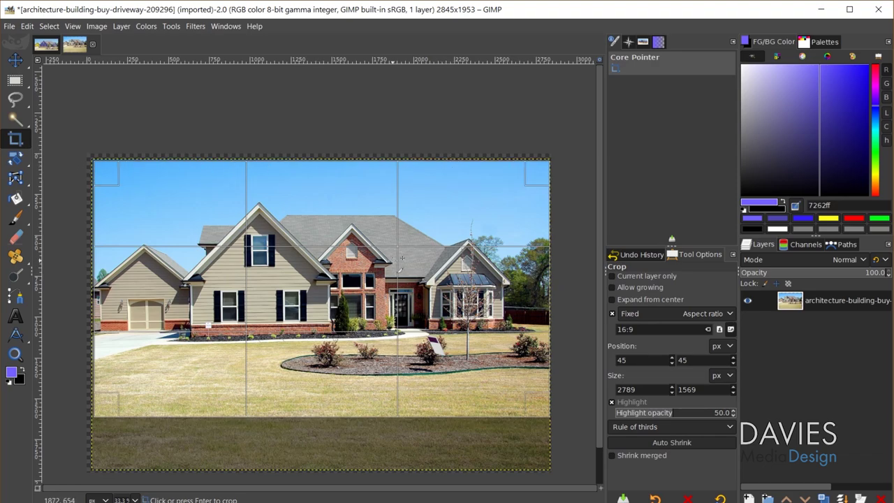
click(332, 262)
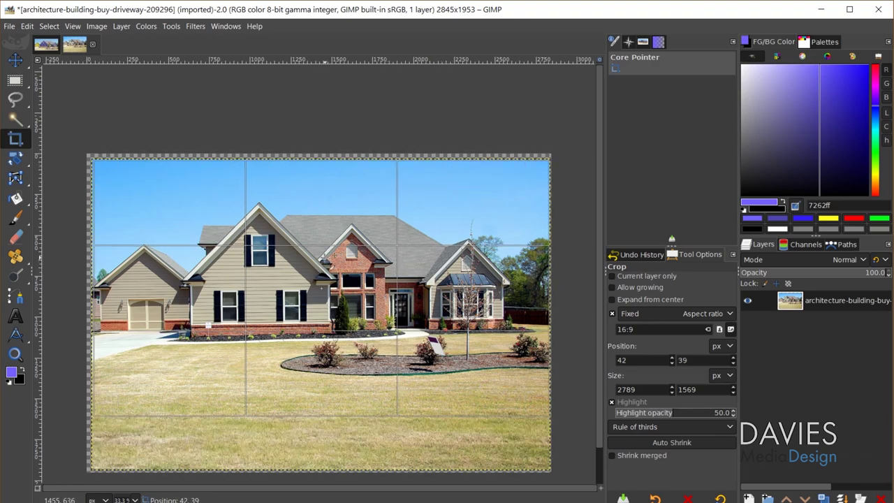
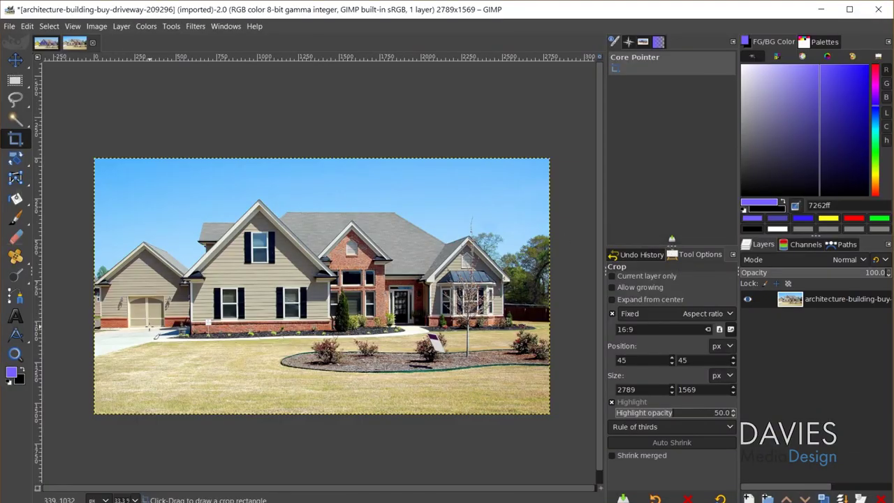
Step: Start a path along the garage siding's bottom edge left of the door, up the left corner and in beneath the left eave
click(15, 299)
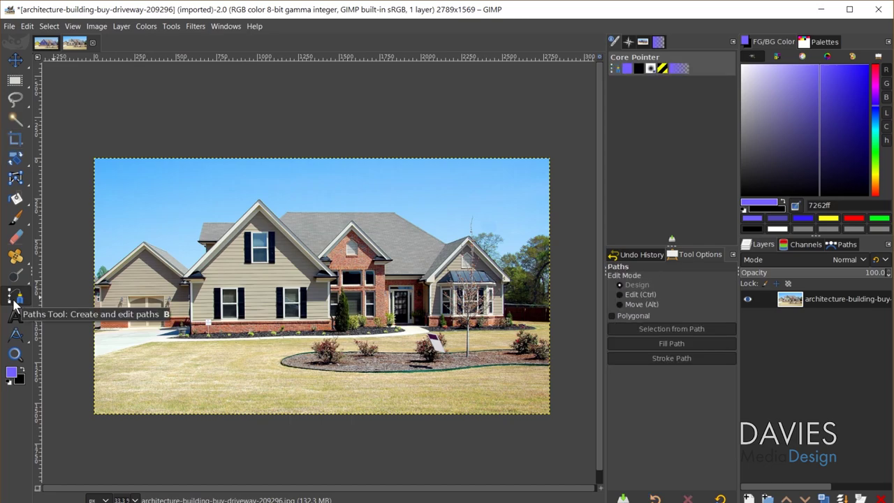
scroll(124, 304, up, 3)
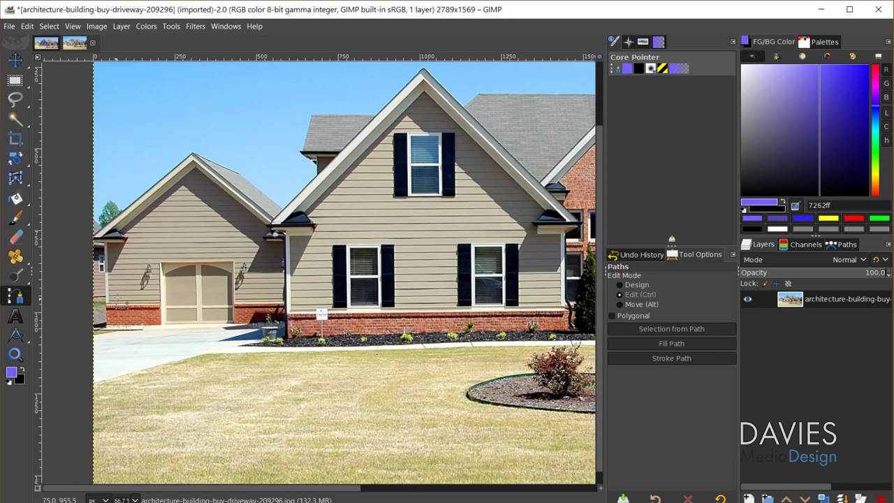
scroll(125, 304, up, 1)
scroll(262, 232, down, 5)
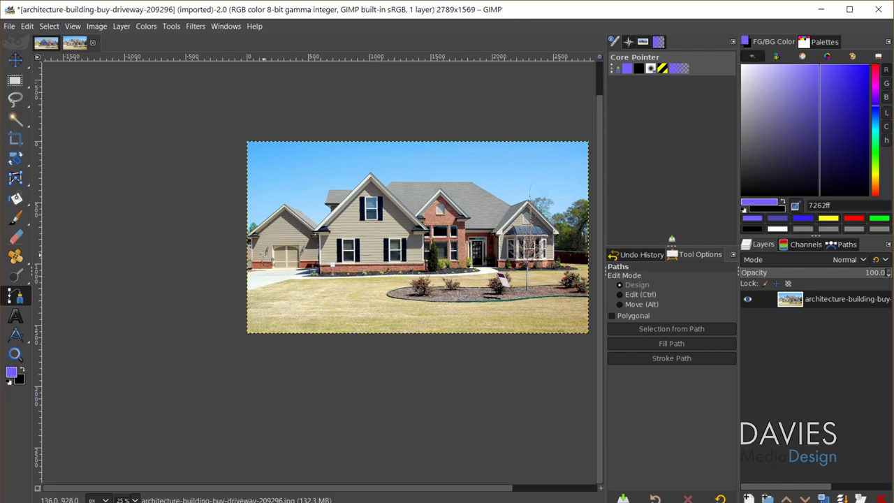
scroll(264, 254, up, 4)
scroll(362, 237, up, 1)
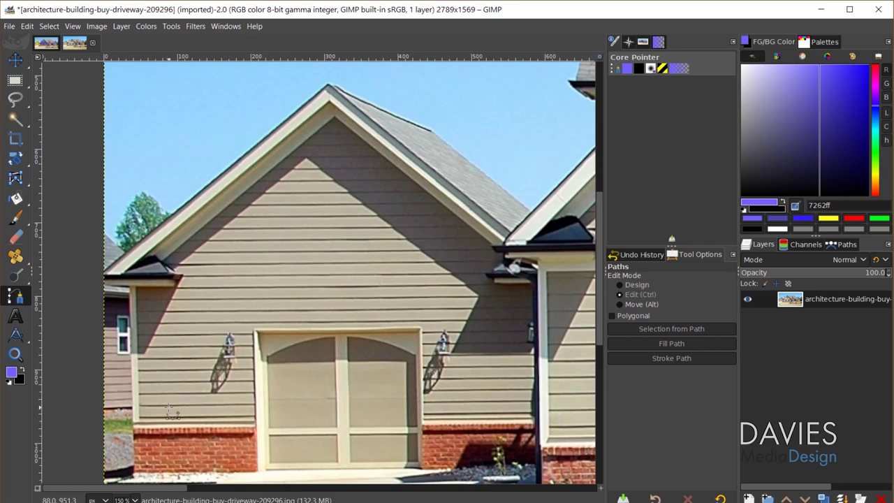
scroll(140, 430, up, 1)
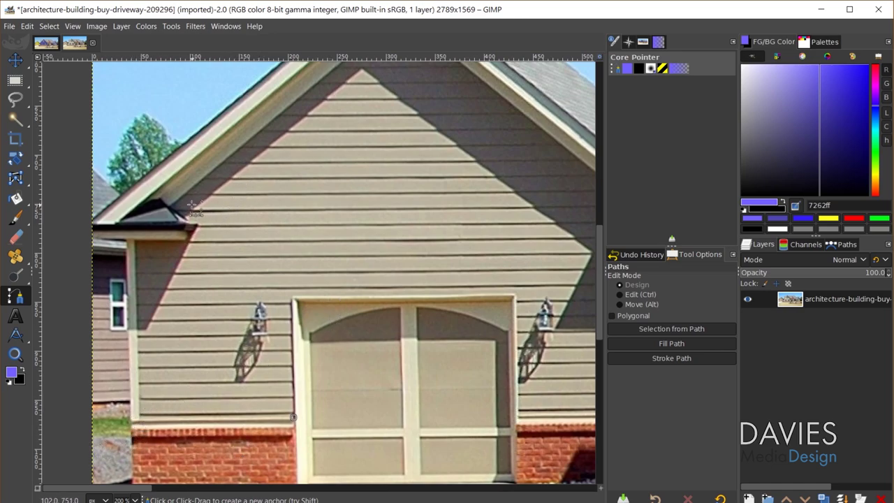
click(140, 418)
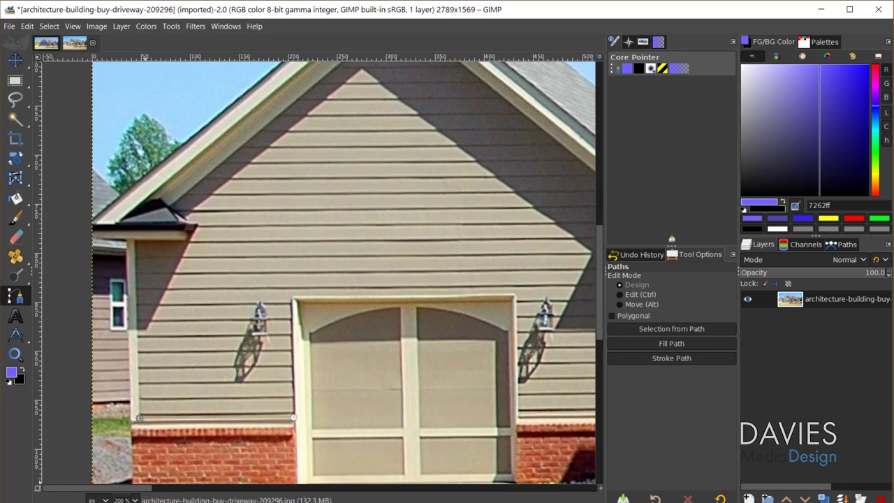
click(134, 239)
click(189, 241)
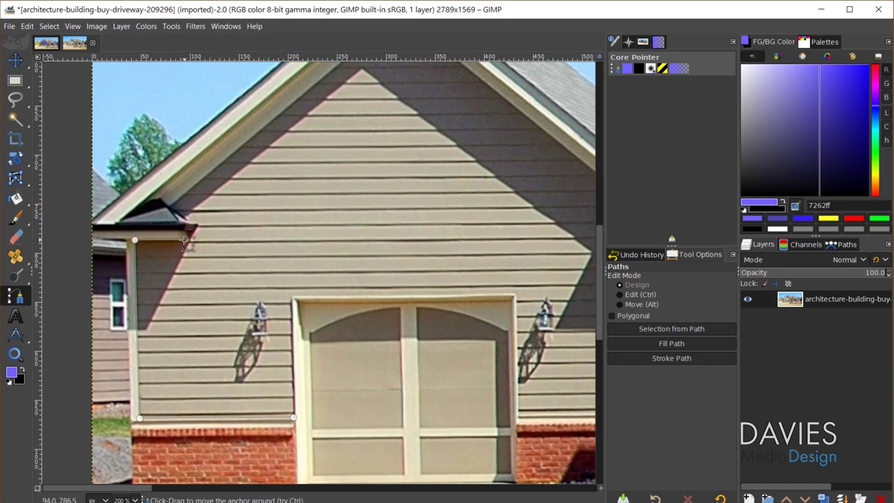
Step: Continue the path around the end of the garage's left eave and up the roof trim to the gable peak
scroll(166, 237, up, 2)
scroll(206, 227, up, 1)
click(218, 230)
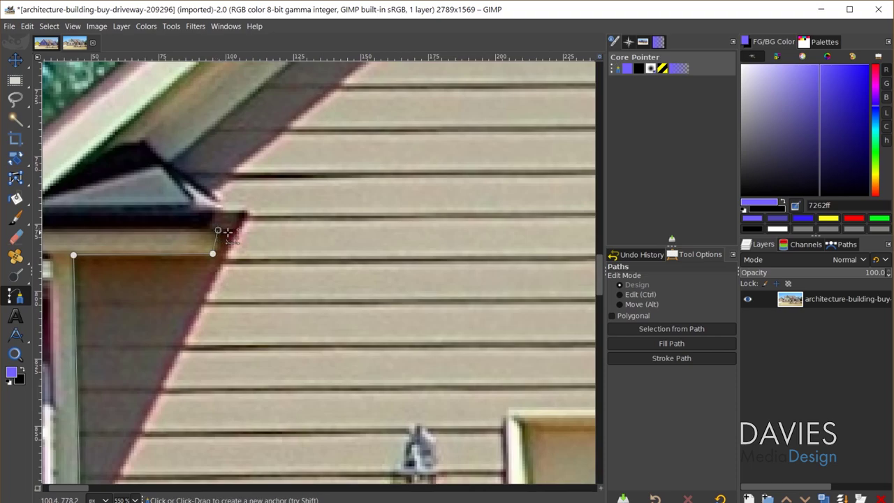
click(242, 228)
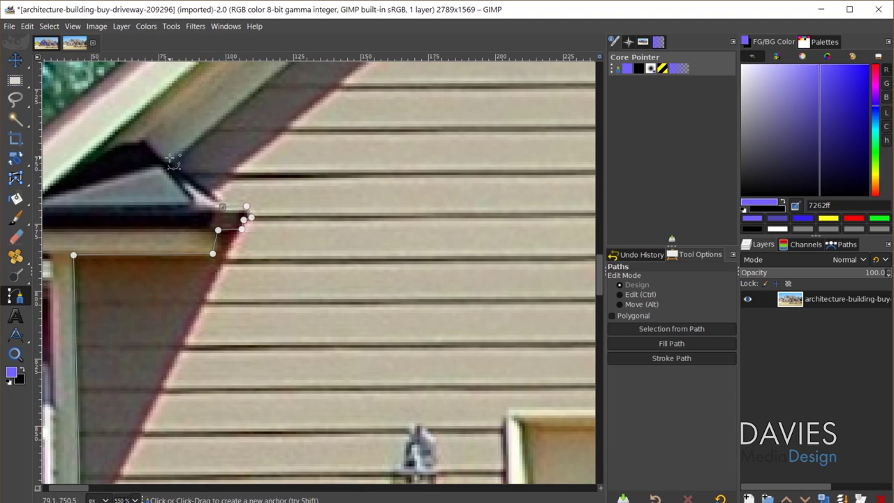
scroll(327, 146, down, 3)
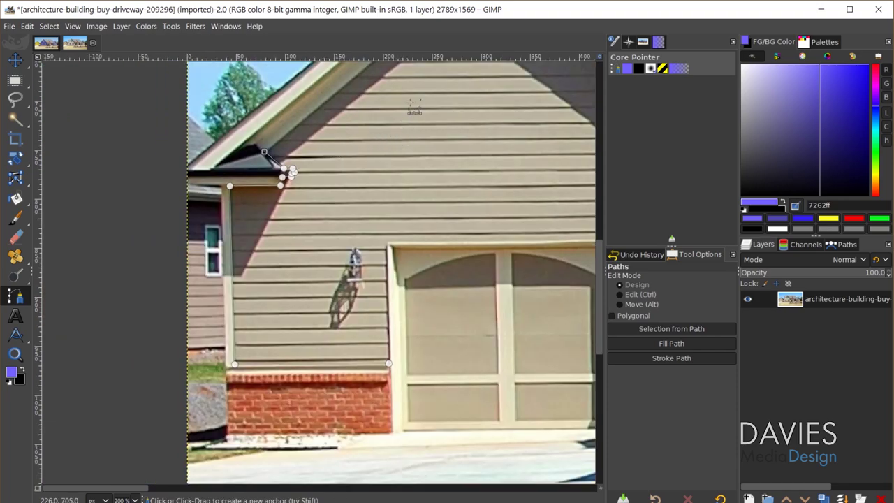
drag(363, 186, 219, 331)
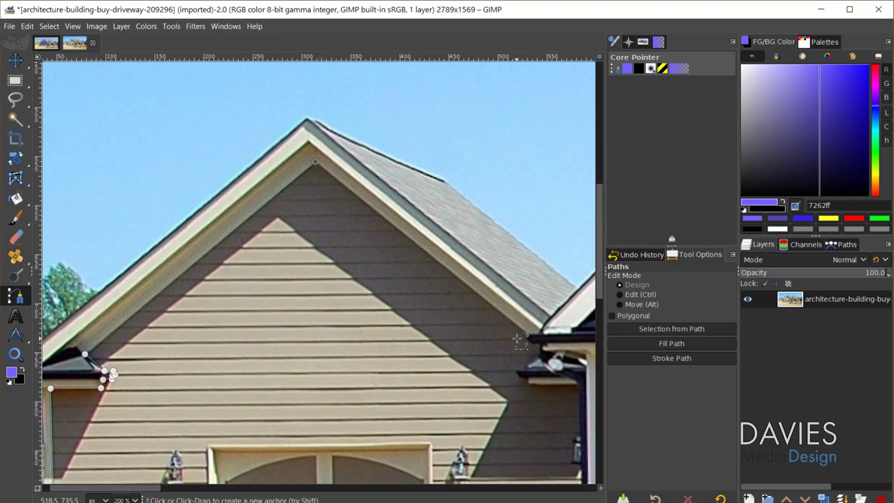
Step: Extend the path down the gable's right roof trim and curve it around the end of the upper right gutter
scroll(520, 343, up, 3)
click(421, 290)
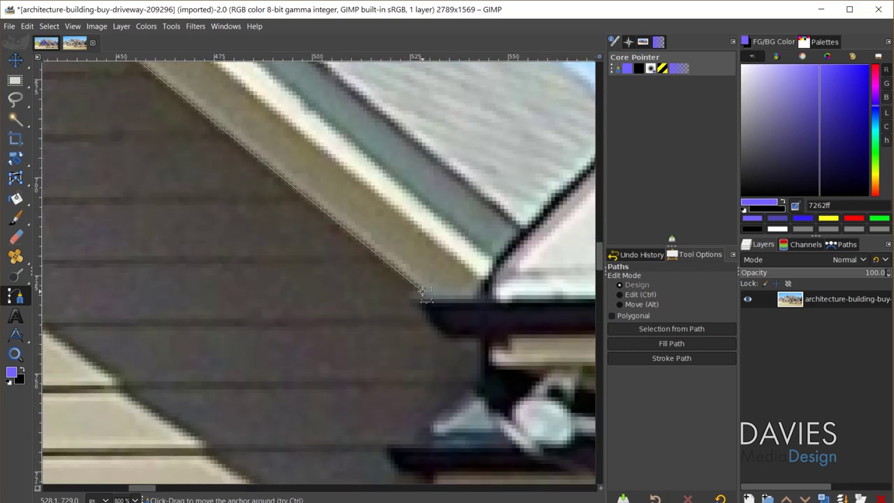
click(412, 299)
click(444, 339)
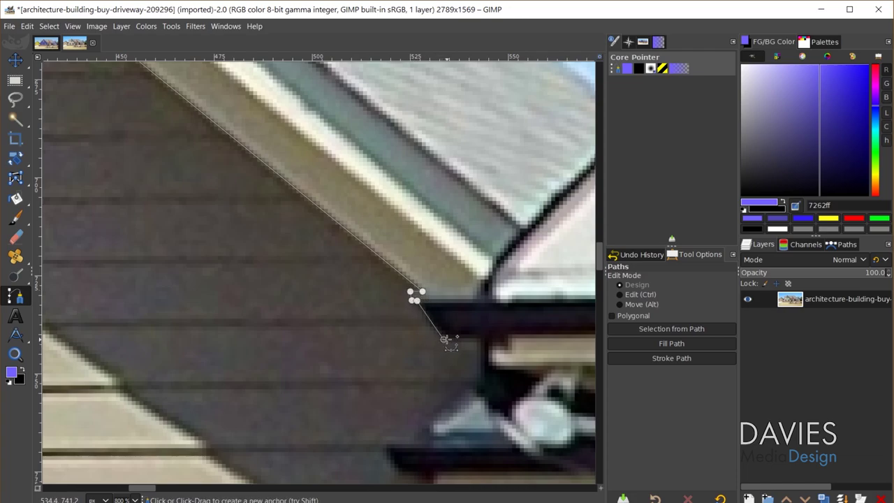
key(ctrl+z)
drag(455, 347, 464, 355)
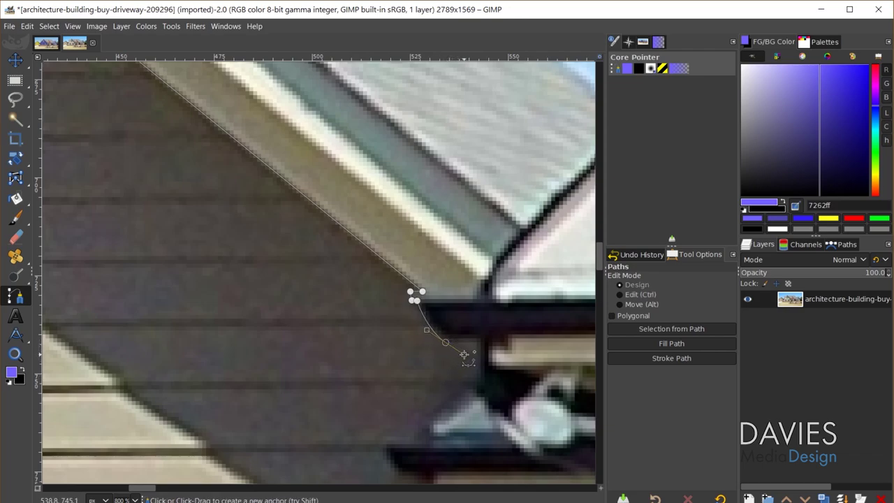
Step: Trace the path in beneath the upper gutter, along the small lower roof and around the lower gutter's tip
click(477, 339)
click(478, 377)
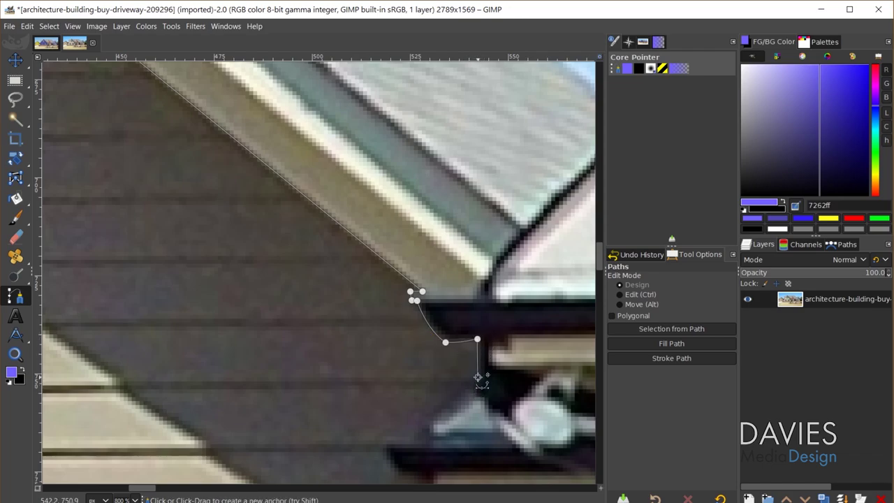
click(408, 433)
click(384, 440)
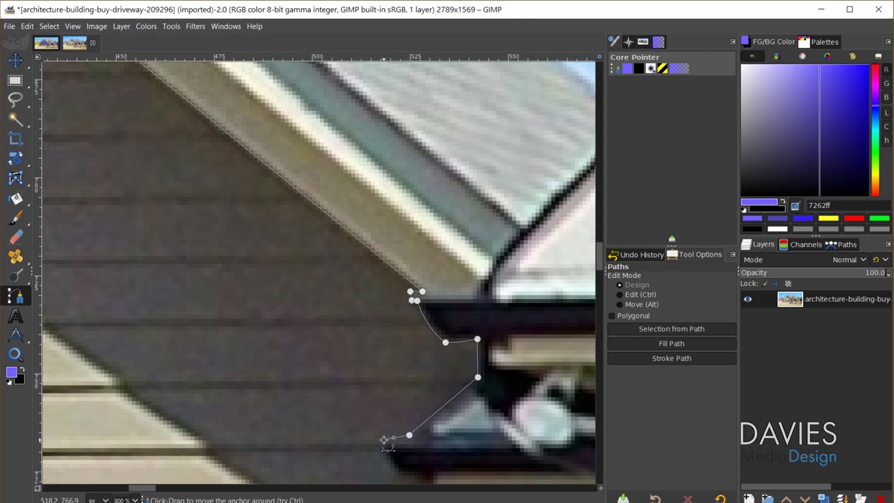
ctrl+scroll(387, 441, down, 1)
scroll(389, 451, down, 5)
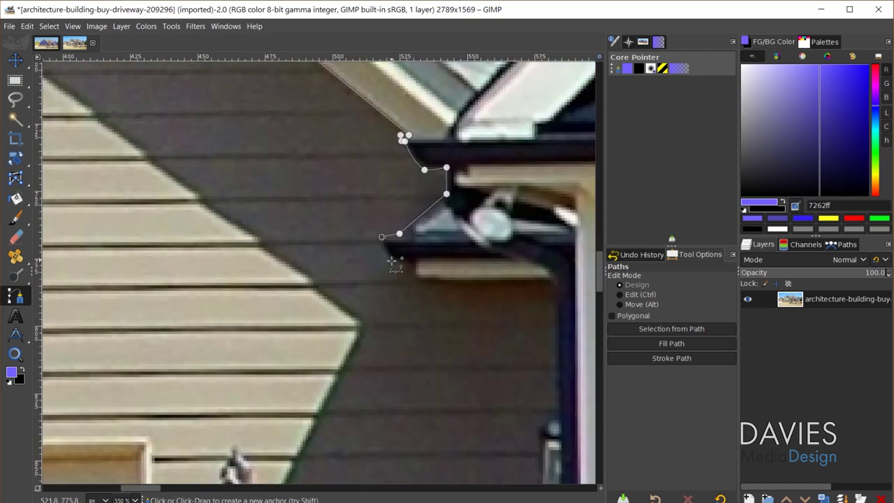
click(415, 262)
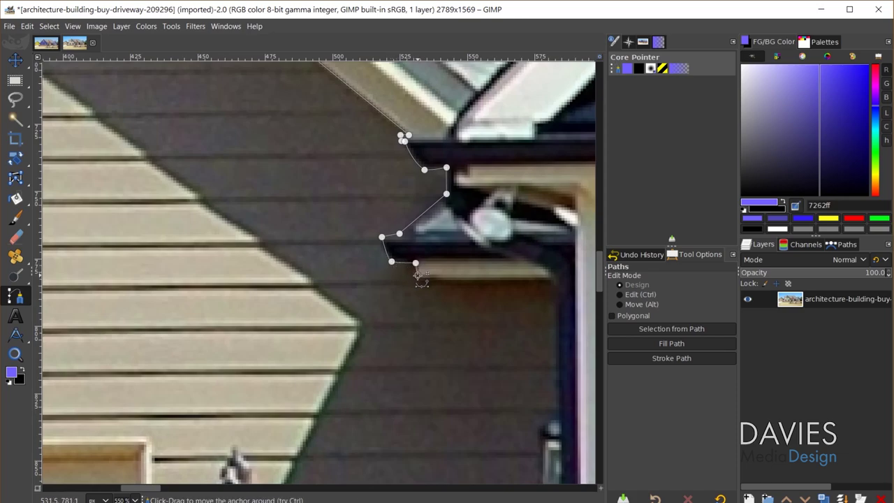
Step: Continue the path beneath the lower right eave, down beside the downspout and around the partly hidden wall lantern
ctrl+scroll(530, 314, down, 1)
scroll(369, 213, down, 3)
scroll(368, 213, right, 3)
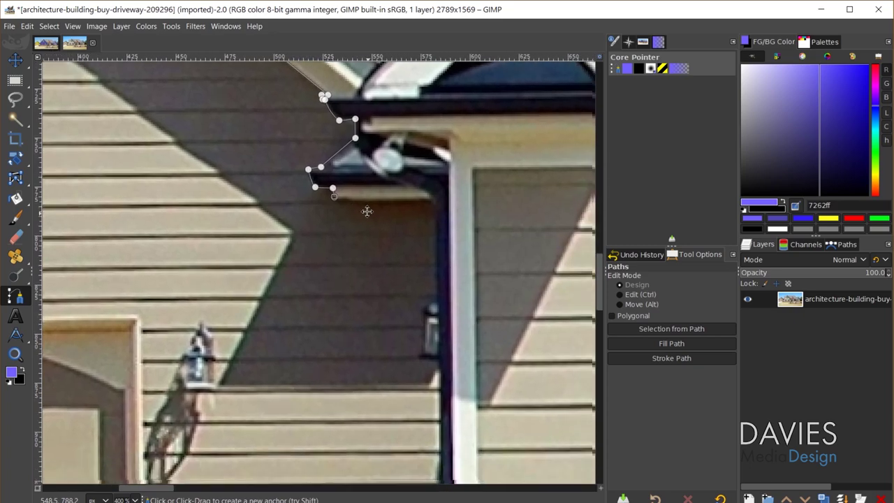
scroll(368, 213, down, 2)
scroll(315, 182, right, 3)
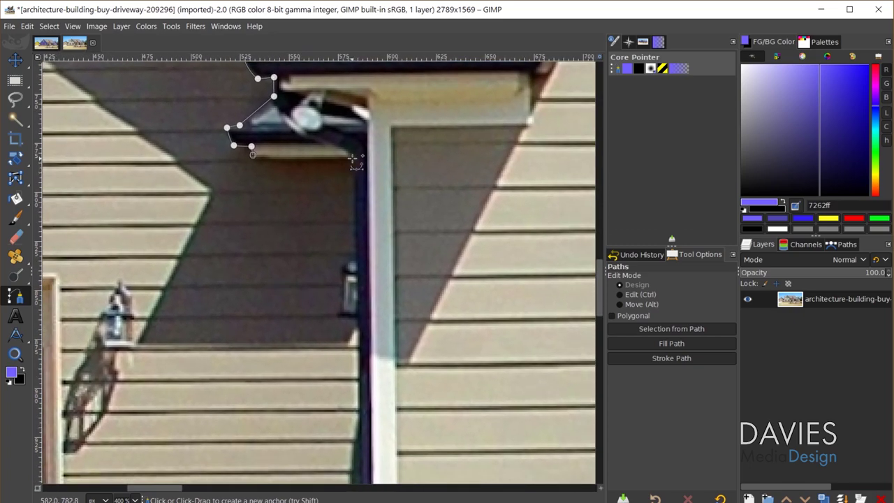
click(350, 158)
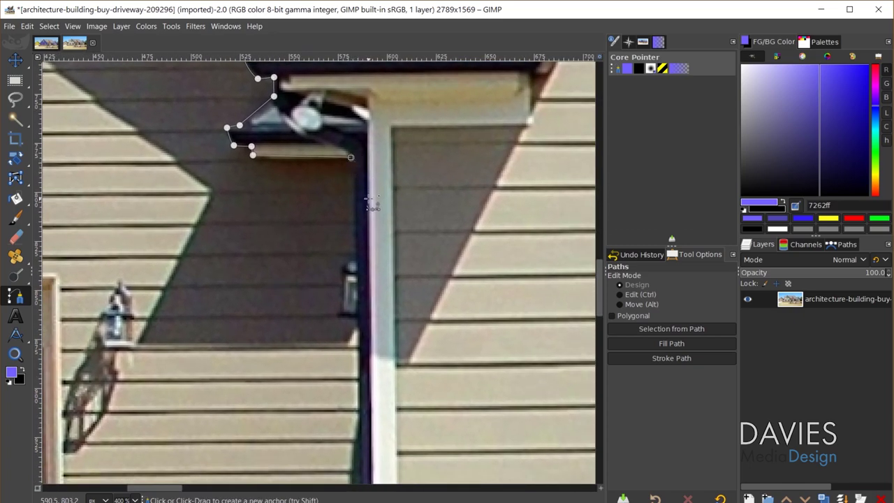
click(352, 263)
click(345, 262)
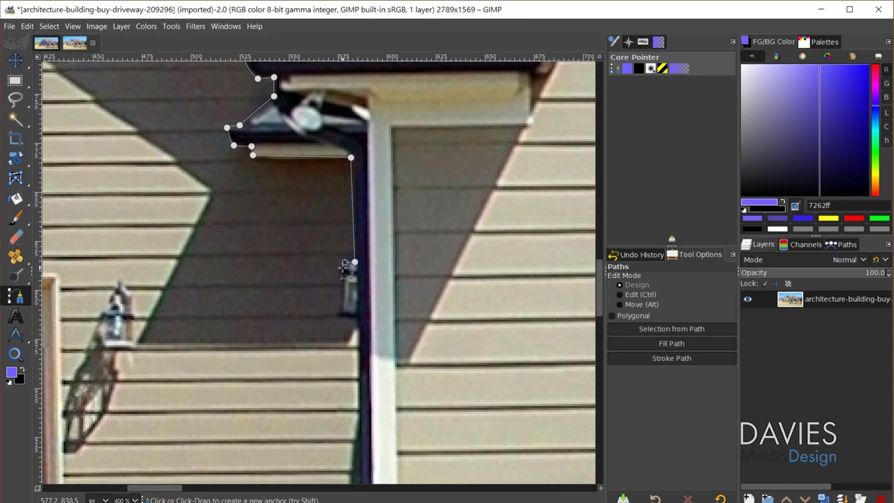
click(341, 311)
click(336, 317)
Step: Run the path down the downspout to the siding's bottom edge and across to the right side of the garage door frame
scroll(357, 319, down, 5)
scroll(310, 338, up, 7)
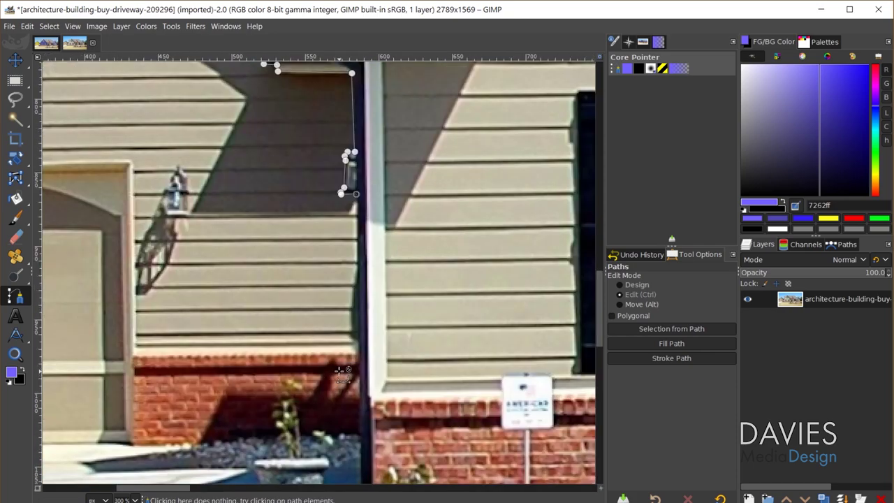
click(371, 324)
drag(373, 322, 371, 323)
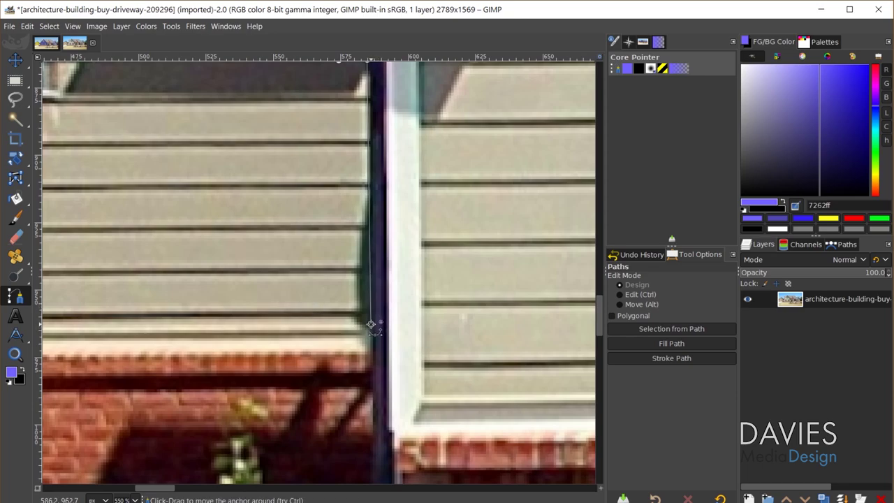
scroll(371, 324, down, 2)
scroll(314, 343, left, 5)
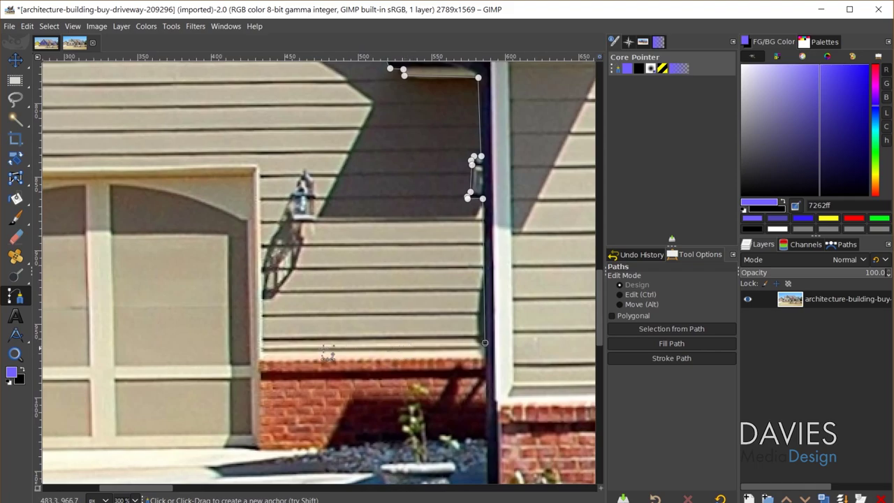
scroll(227, 349, up, 1)
click(274, 344)
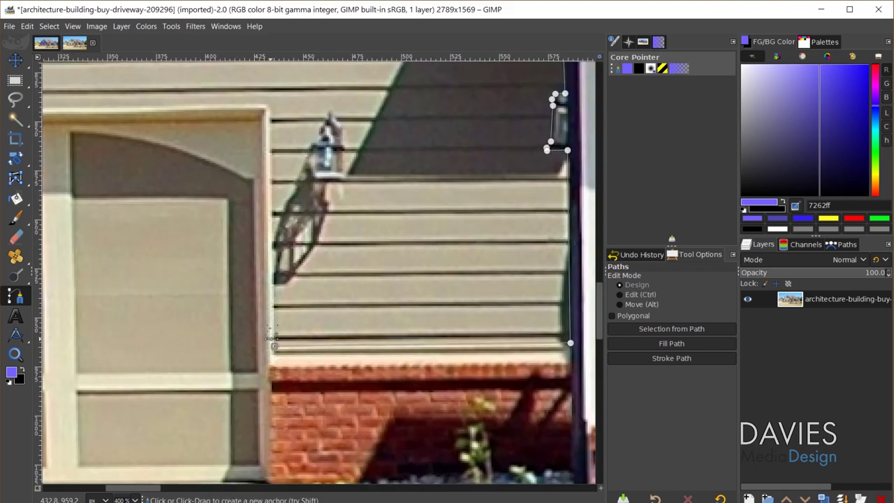
Step: Trace the path around the garage door frame's top corners and close it at the starting anchor
scroll(209, 124, left, 5)
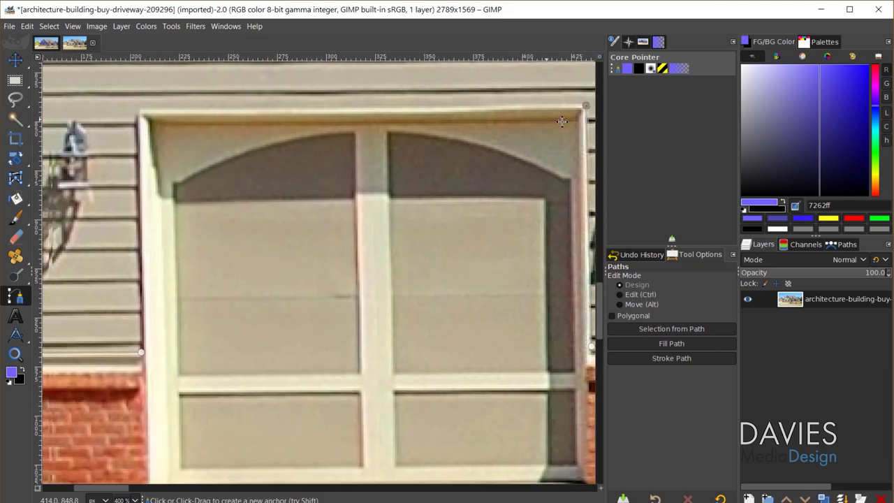
scroll(547, 118, left, 1)
scroll(238, 167, up, 1)
click(206, 155)
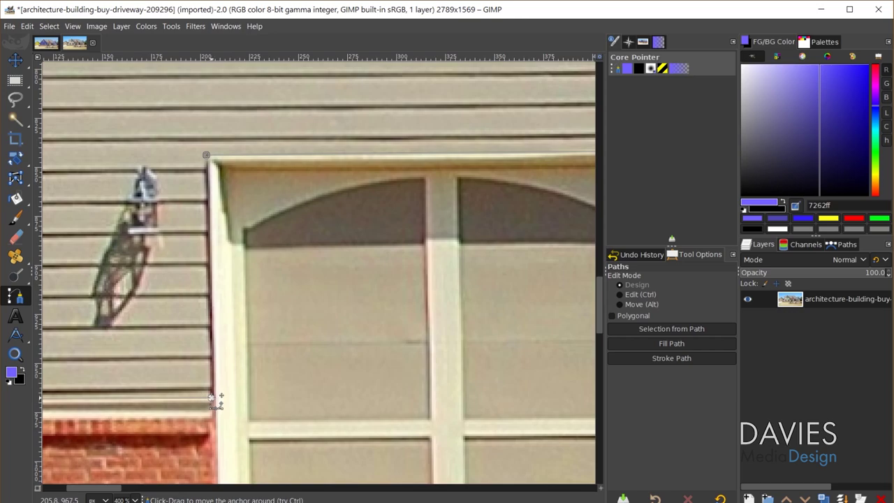
key(ctrl)
ctrl+click(211, 397)
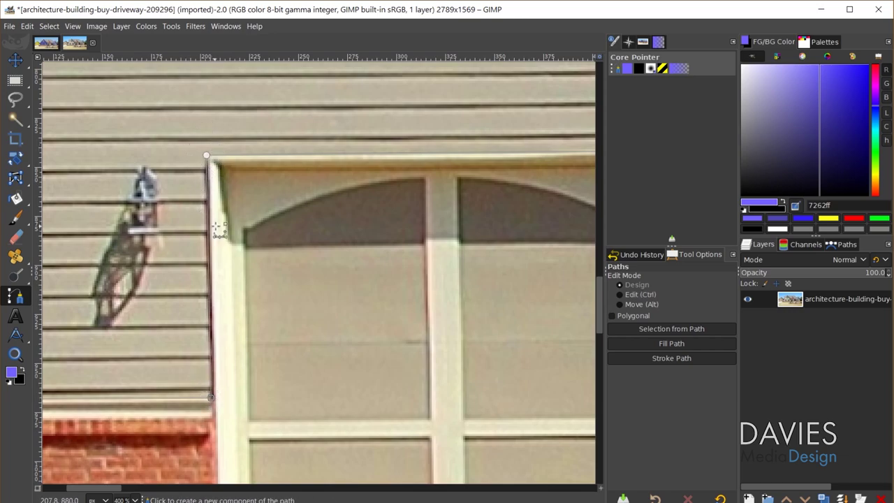
Step: Start a new path component at the upper-left door panel's left arch corner and curve it along the arch to the center post
scroll(337, 412, down, 2)
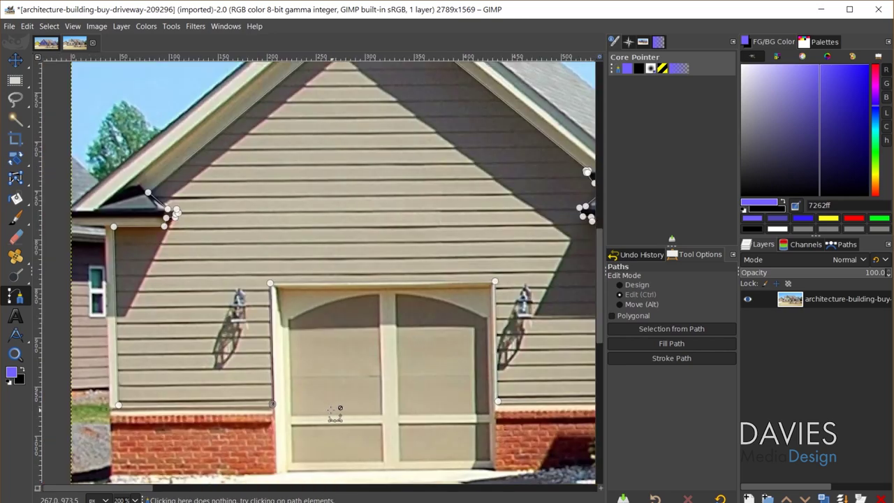
scroll(337, 412, down, 1)
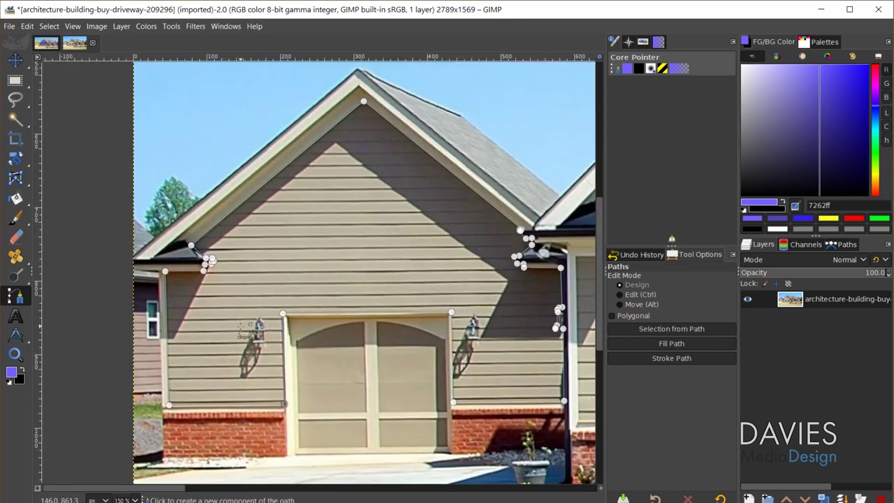
key(ctrl)
scroll(353, 434, up, 3)
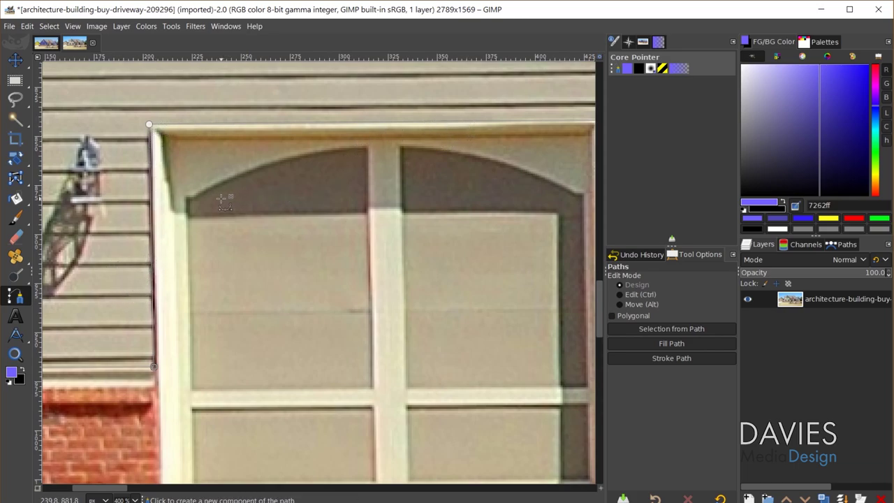
click(186, 198)
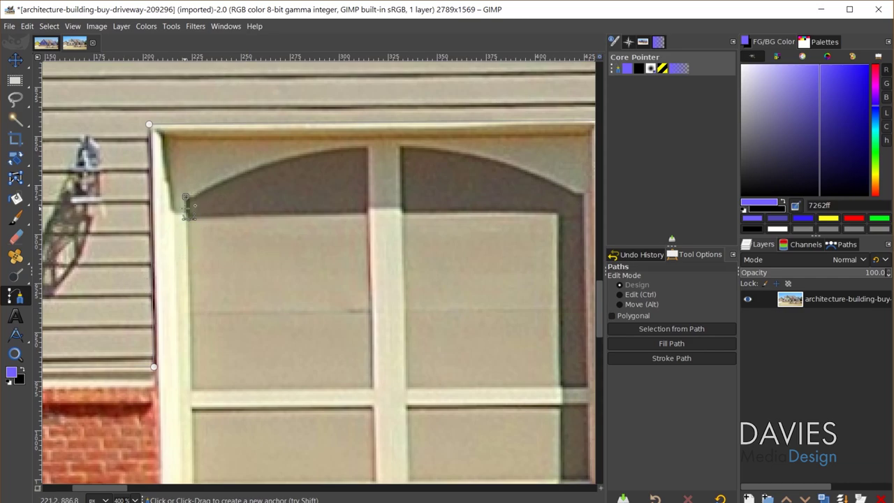
scroll(189, 206, up, 4)
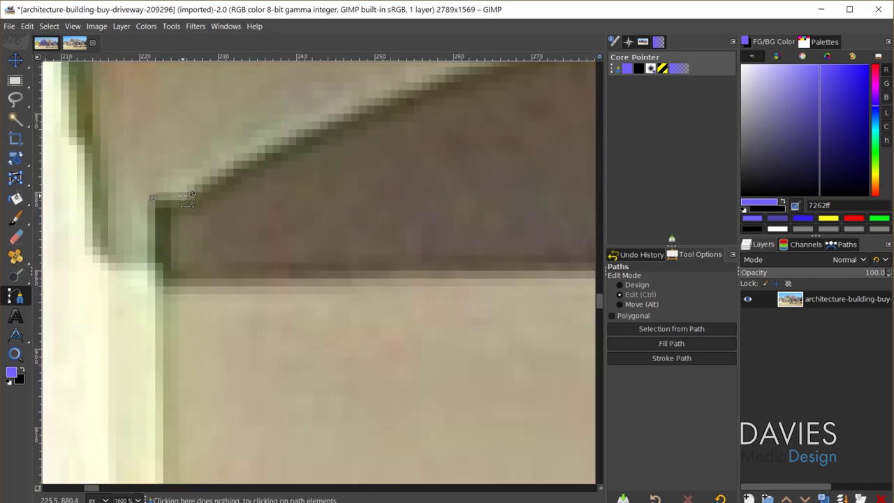
scroll(262, 210, down, 1)
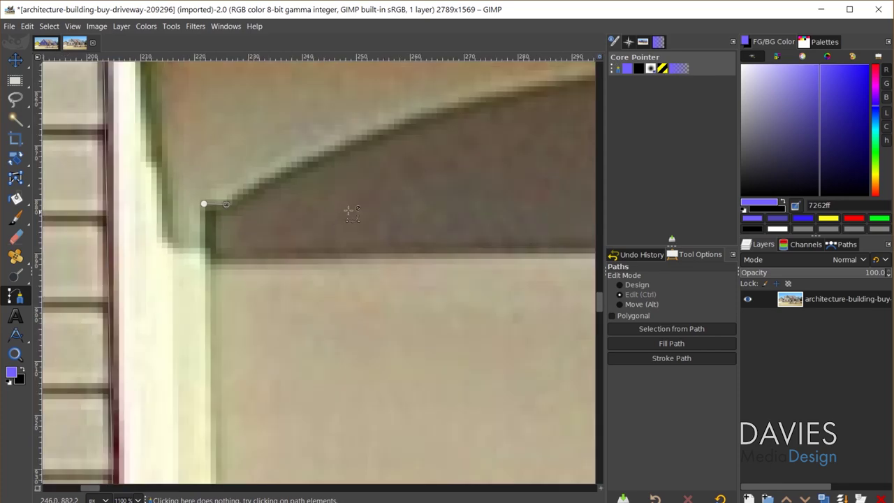
scroll(457, 194, right, 3)
scroll(351, 143, down, 2)
scroll(351, 143, up, 1)
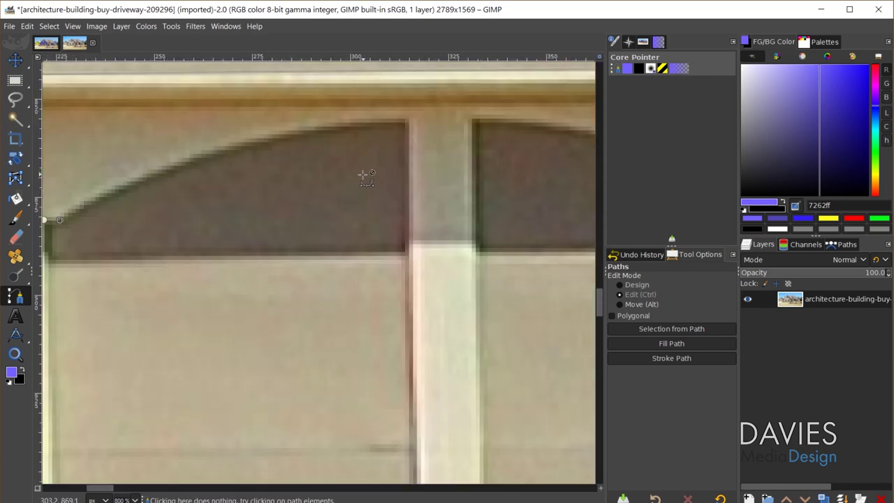
drag(407, 120, 561, 106)
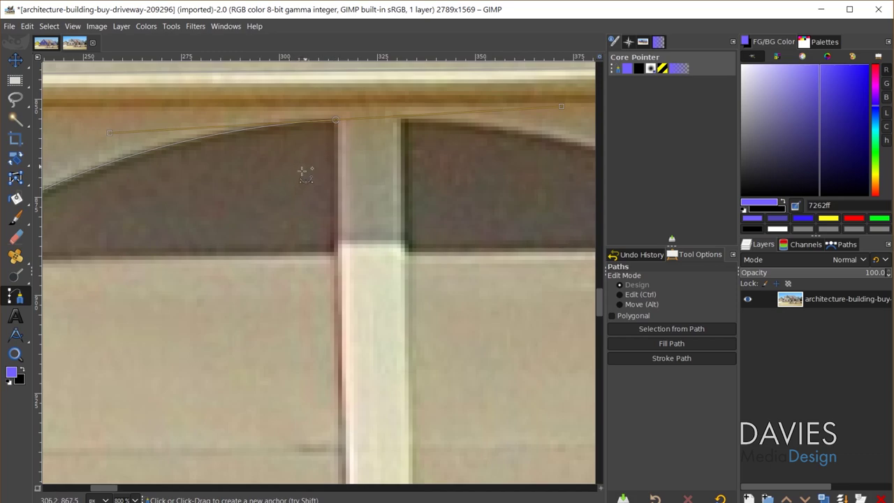
Step: Continue the path around the upper-left door panel's lower corners, straighten the segment beside the center post, and close it at the starting anchor
key(minus)
key(minus)
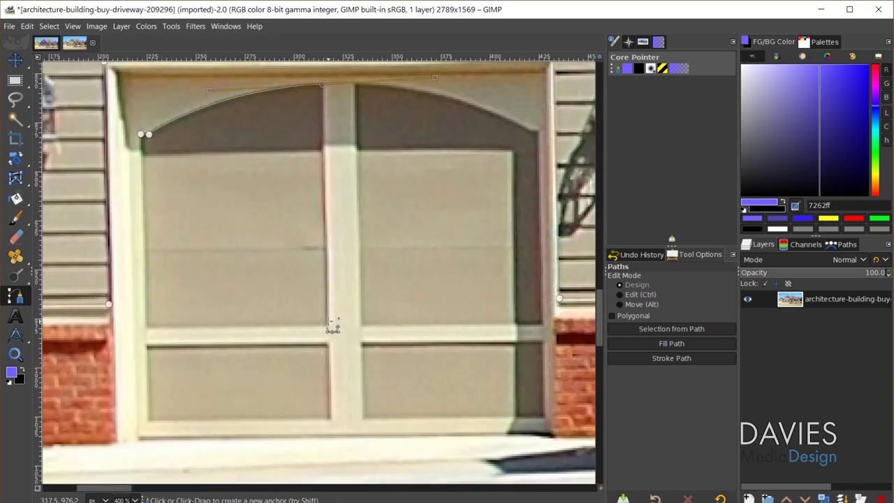
click(331, 332)
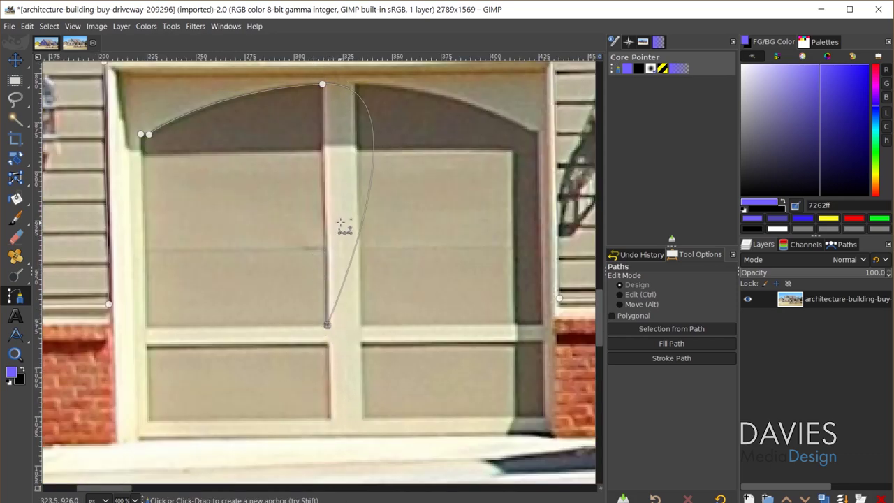
scroll(339, 217, up, 3)
click(322, 190)
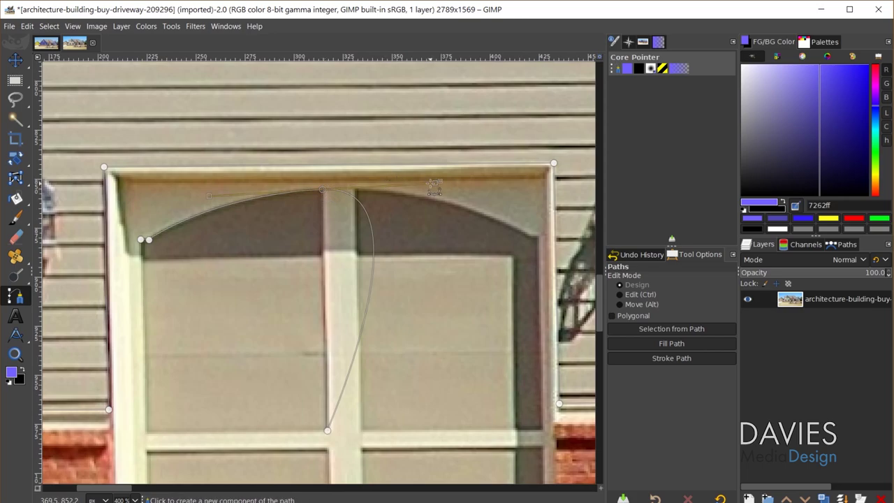
drag(434, 182, 323, 212)
click(327, 431)
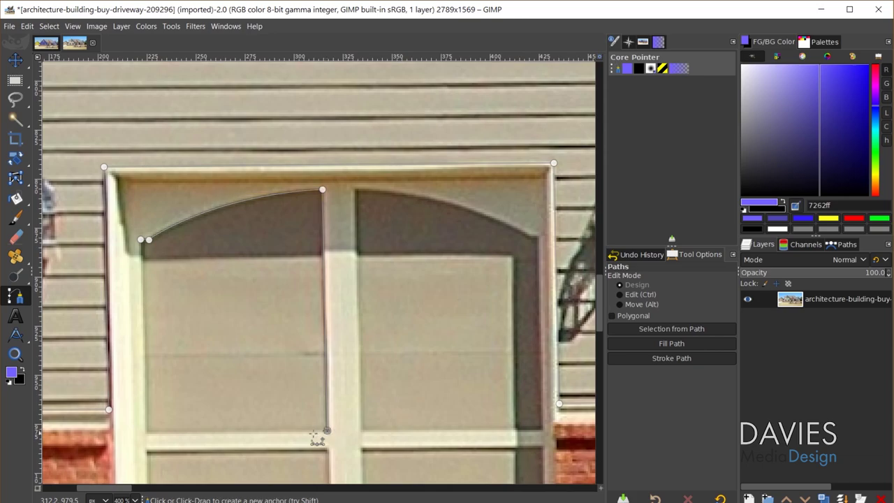
click(146, 432)
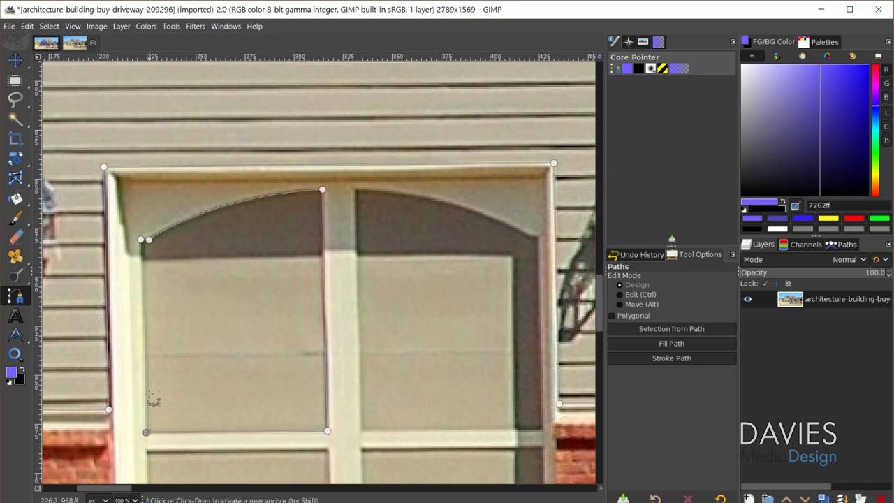
click(143, 241)
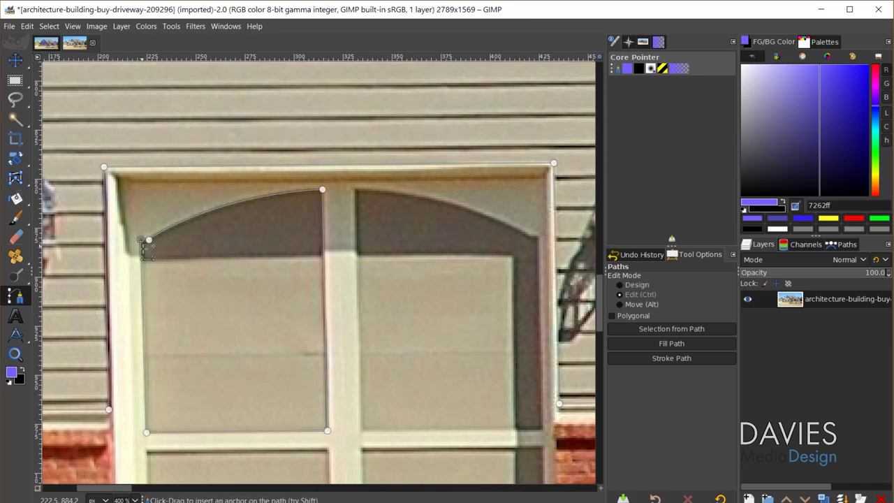
Step: Outline the lower-left door panel with a closed four-cornered path component
scroll(167, 400, down, 3)
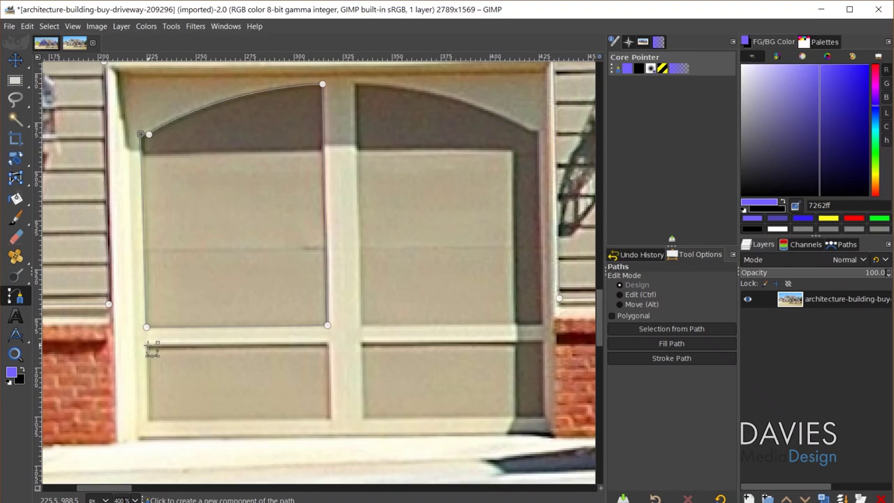
click(146, 344)
click(329, 343)
click(330, 420)
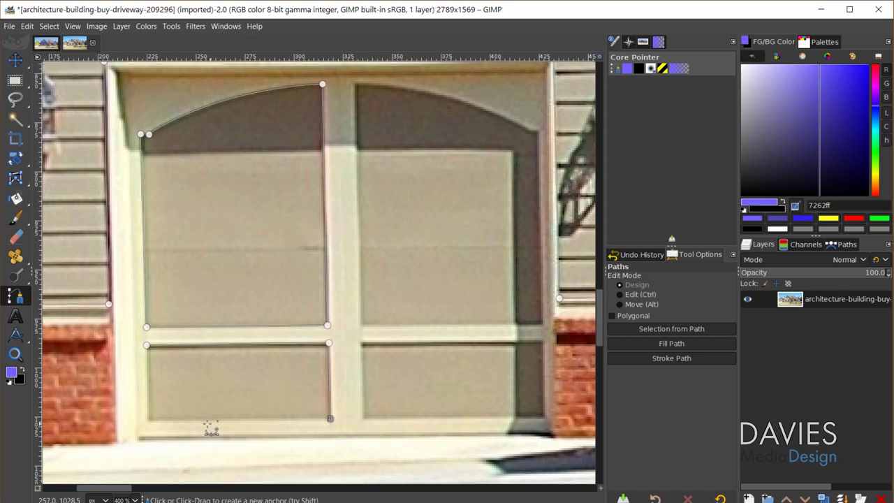
click(147, 420)
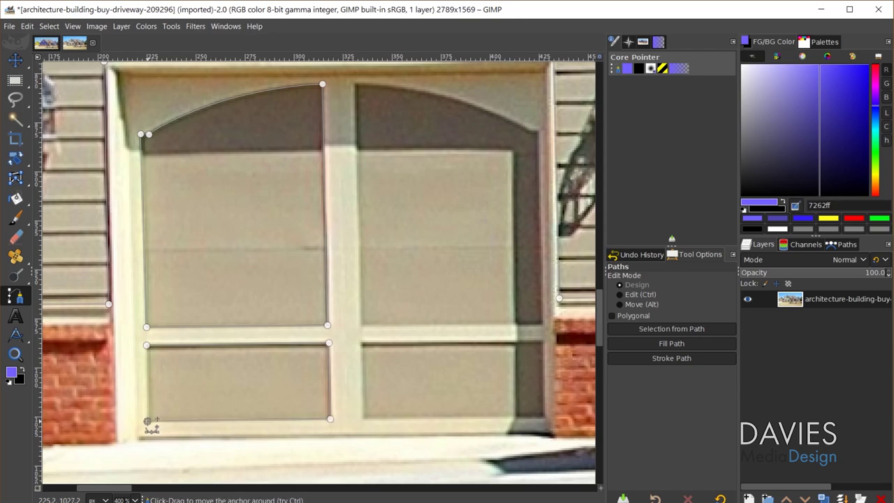
ctrl+click(146, 345)
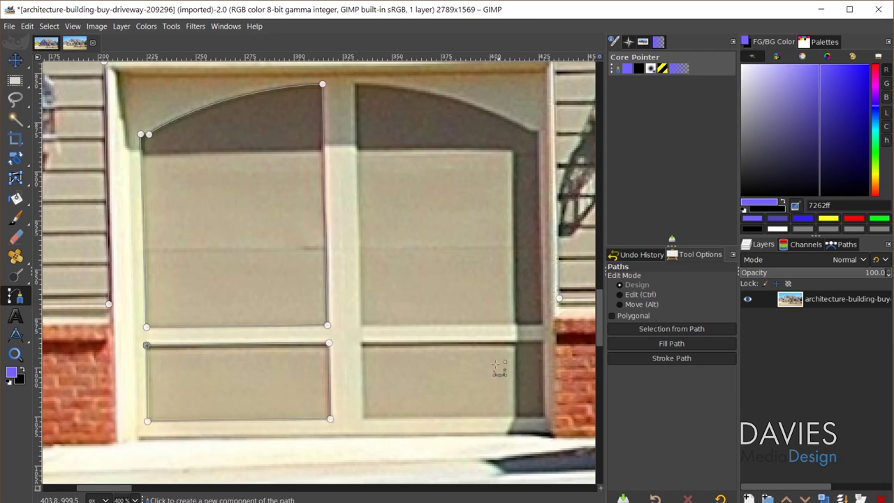
Step: Outline the upper-right door panel with a closed path component, curving the segment along its arched top edge
scroll(504, 360, right, 4)
click(225, 323)
scroll(229, 208, up, 3)
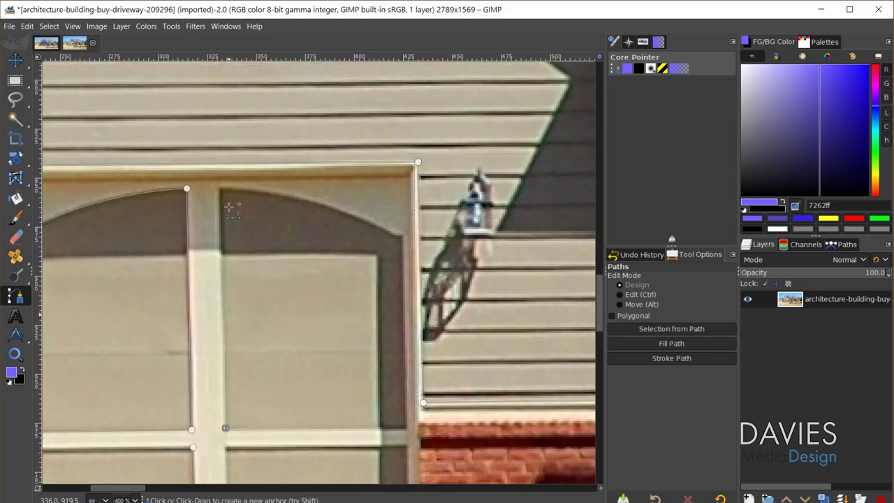
click(220, 188)
click(392, 234)
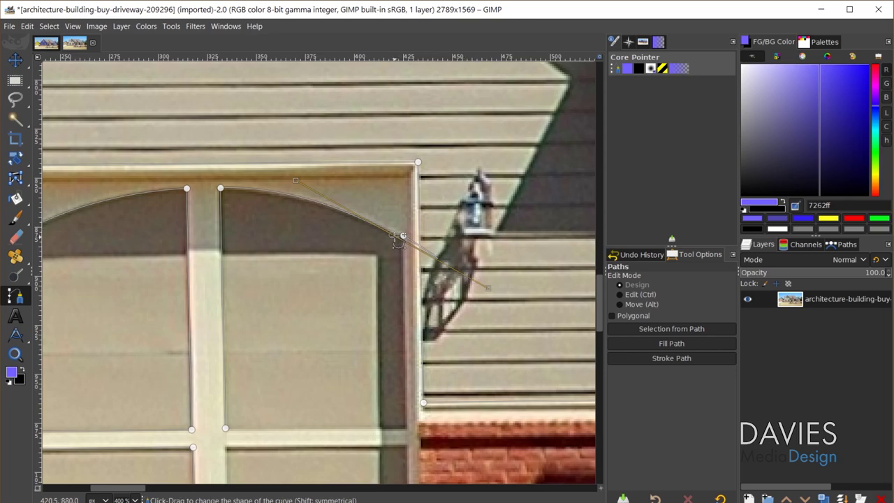
click(402, 236)
click(406, 427)
ctrl+click(225, 428)
Step: Outline the lower-right door panel with a closed four-cornered path component
scroll(230, 349, down, 3)
click(225, 342)
click(227, 419)
click(408, 416)
click(408, 340)
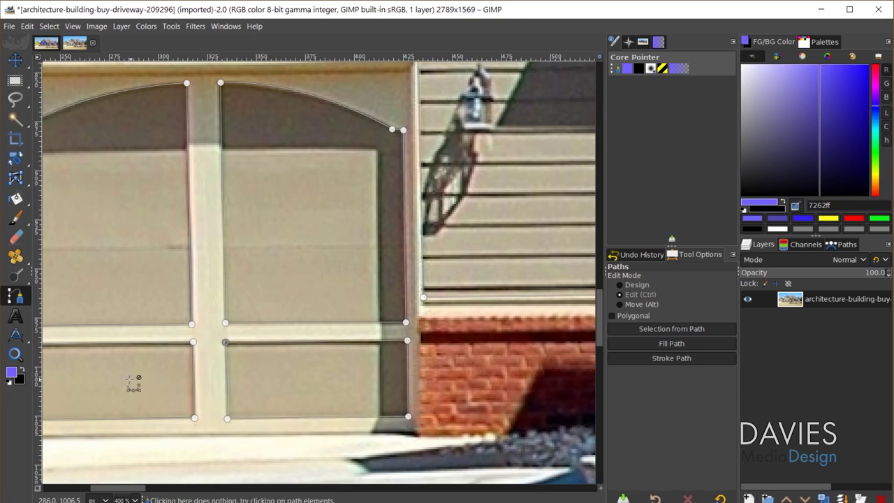
Step: Create a selection from the finished garage siding and door panel path
key(1)
scroll(127, 174, left, 2)
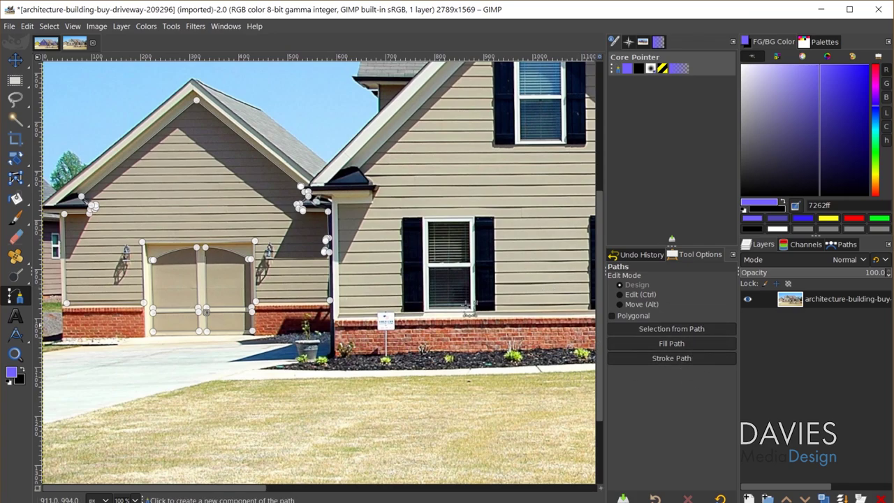
click(692, 329)
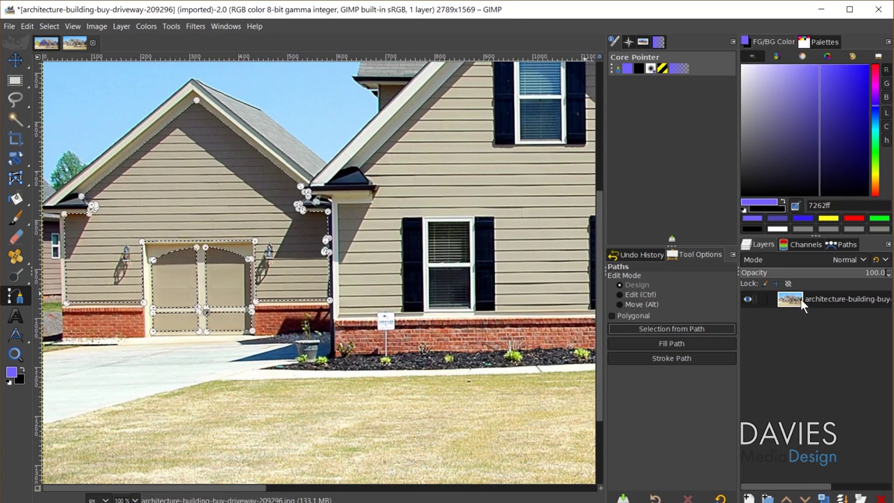
Step: Create a new layer group and name it "Garage Left Side"
click(768, 498)
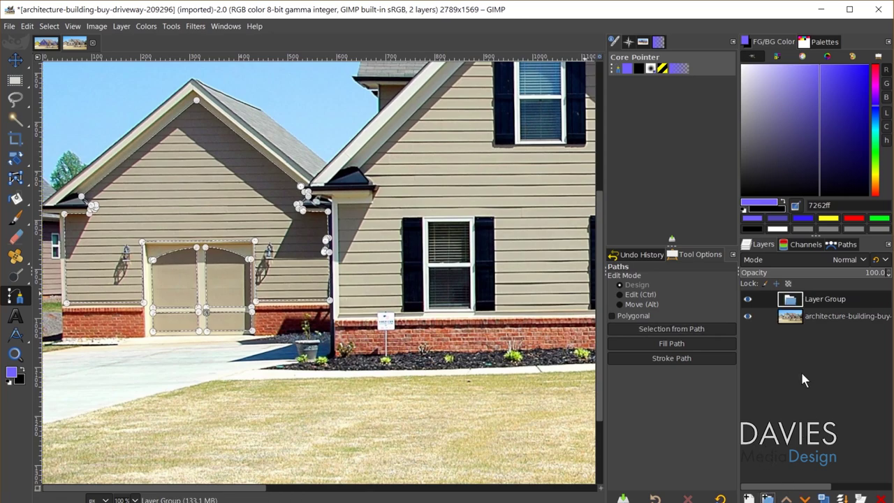
double_click(831, 301)
text(Garage Left Side)
key(Return)
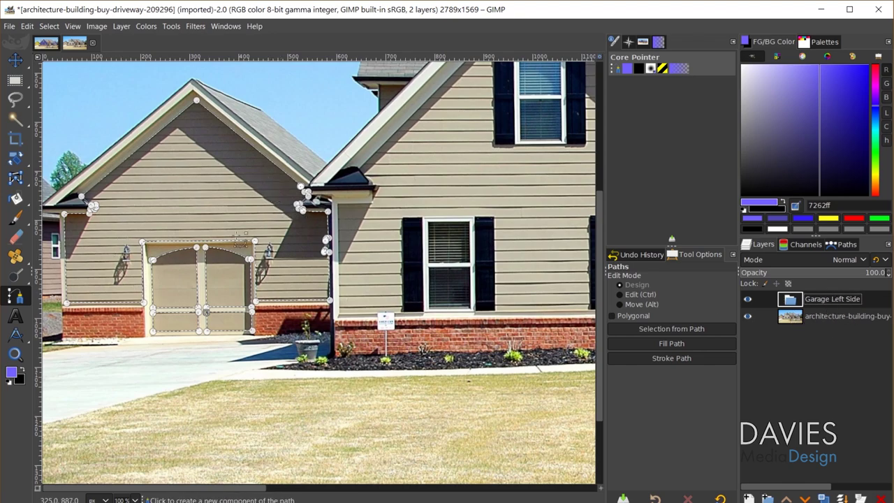
Step: Duplicate the house photo layer and move the copy into the Garage Left Side group
click(795, 316)
click(823, 498)
drag(794, 315, 790, 298)
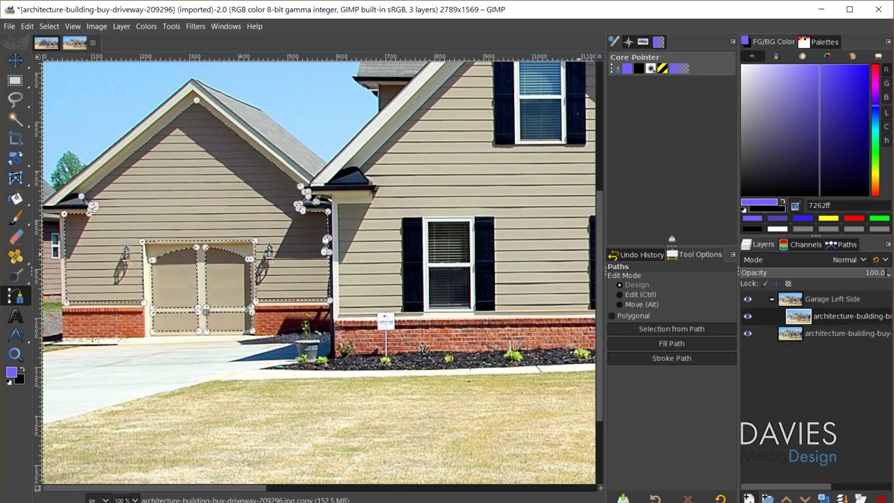
Step: Add a transparent layer named "Color" above the photo copy inside the Garage Left Side group
click(748, 498)
text(Color)
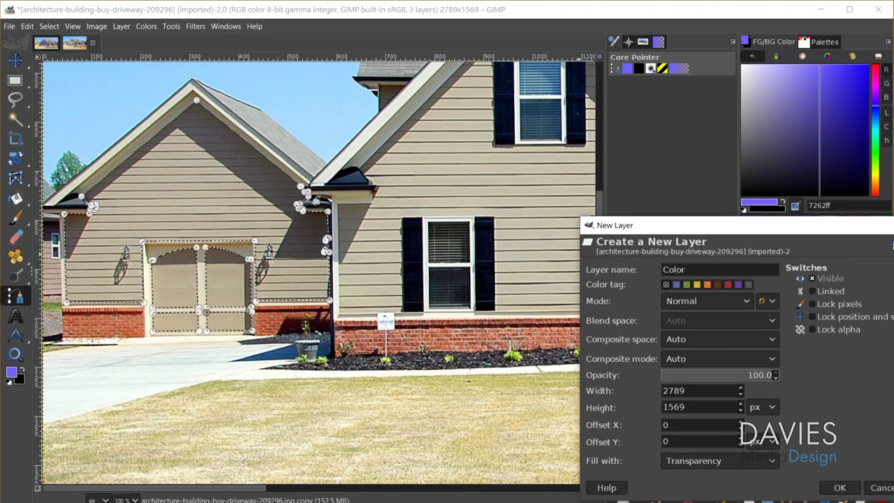
click(840, 488)
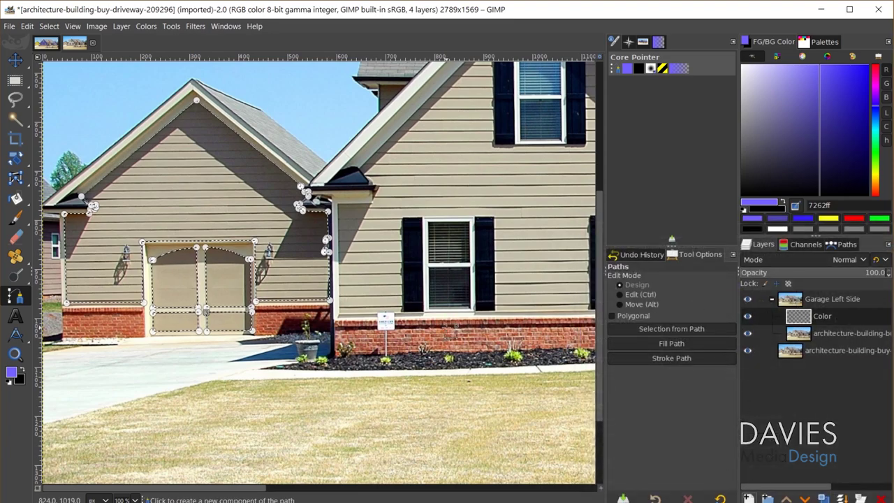
Step: Activate the Bucket Fill tool and set the foreground color to green 00ff17
key(shift+b)
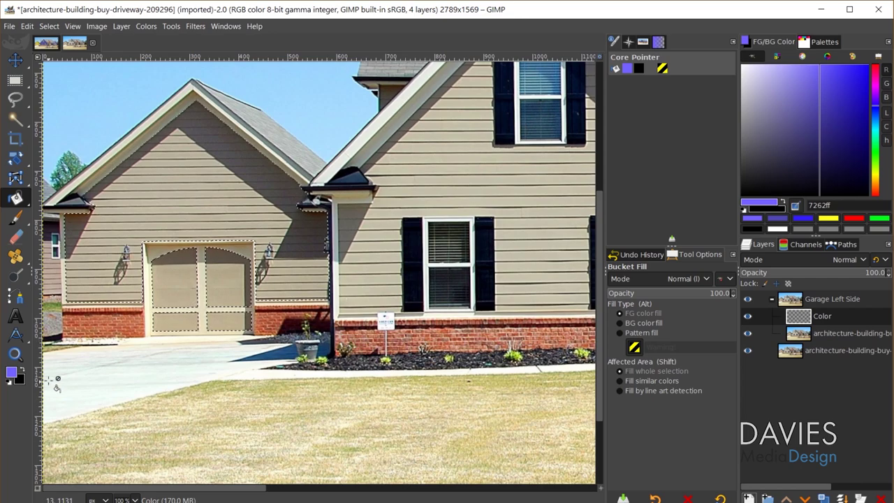
click(12, 374)
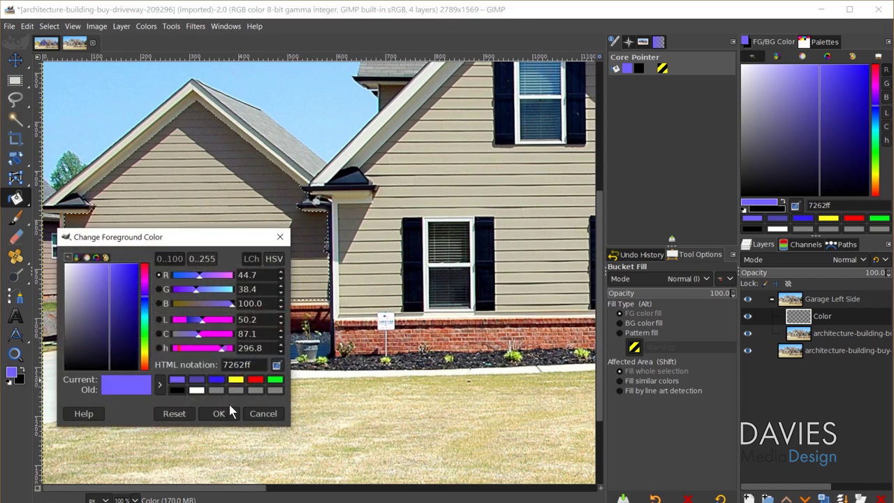
click(276, 380)
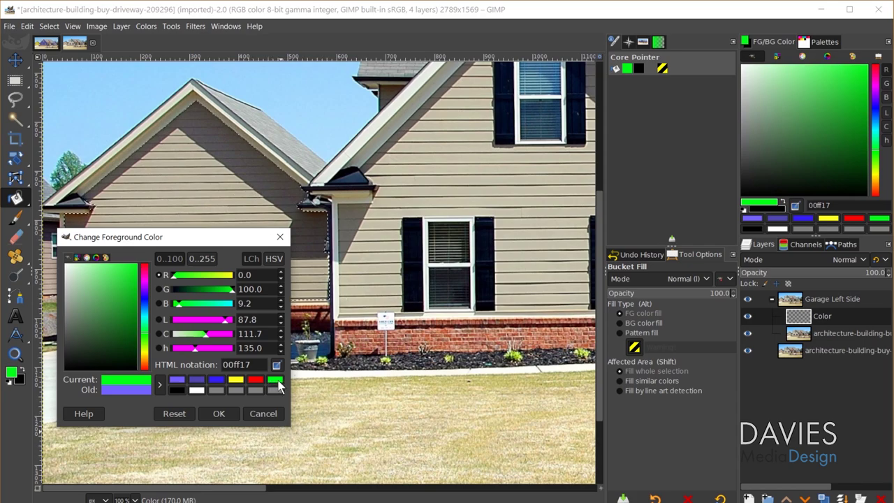
click(219, 413)
scroll(213, 240, down, 1)
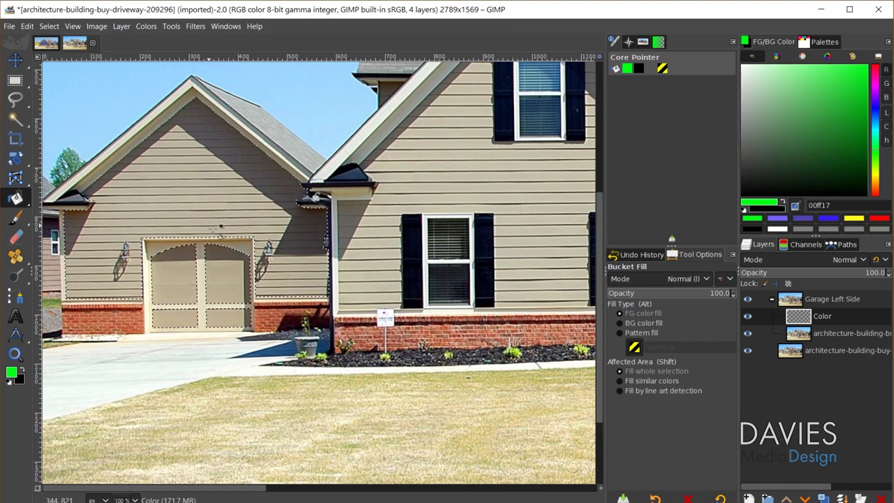
Step: Add a layer mask initialized from the current selection to the Garage Left Side group, and clear the selection
click(795, 303)
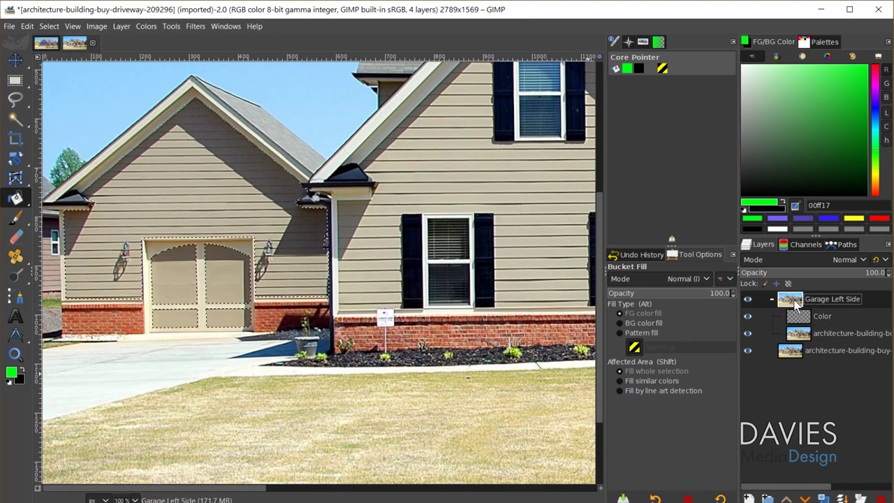
right_click(796, 306)
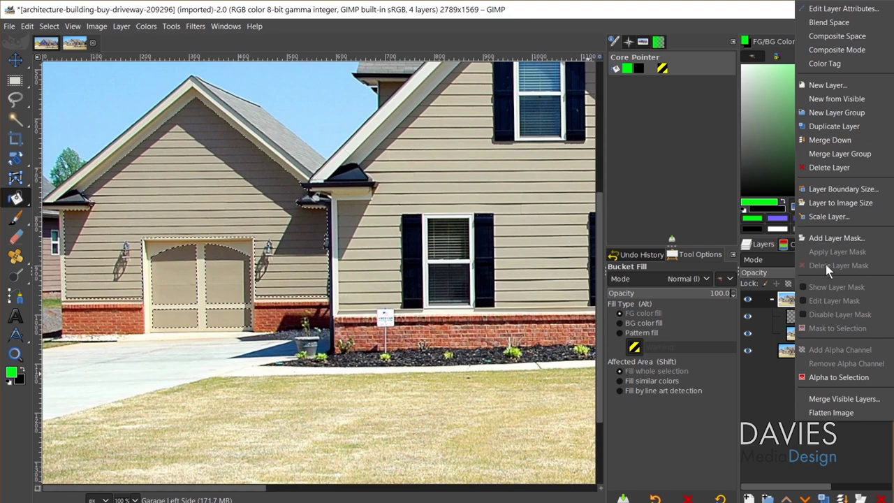
click(823, 242)
drag(826, 163, 561, 141)
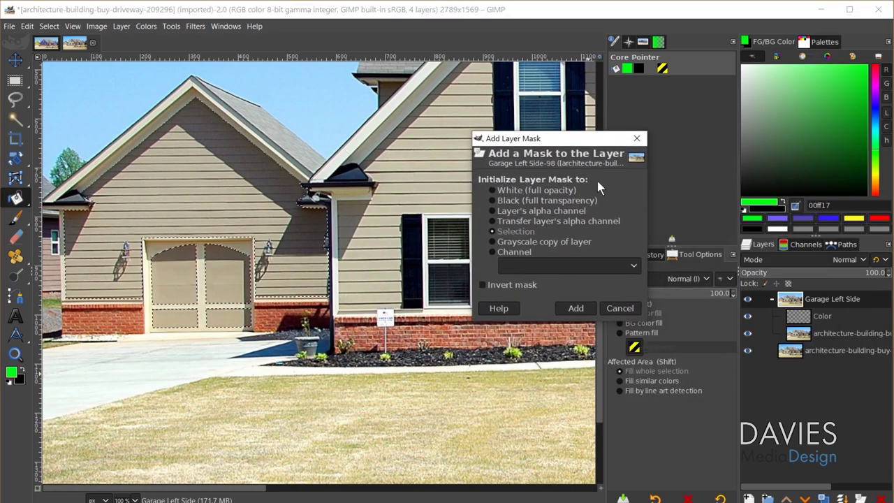
click(574, 309)
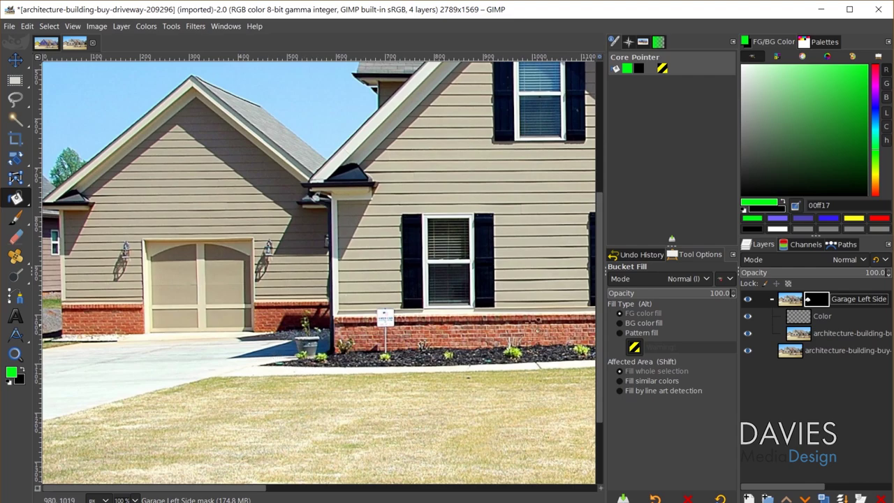
Step: Fill the Color layer with the green foreground color
click(822, 318)
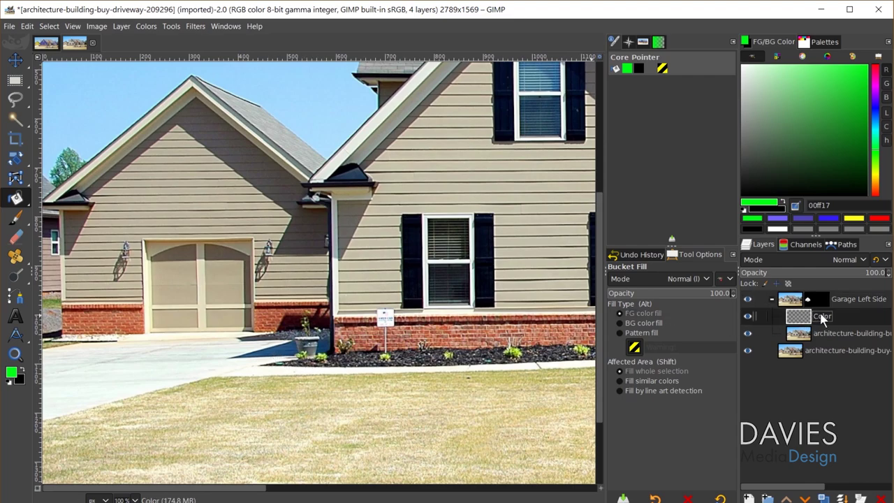
click(245, 215)
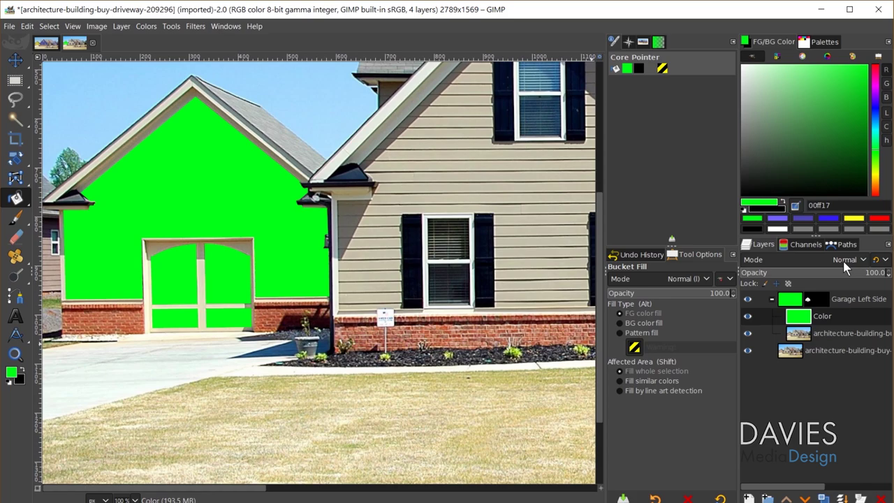
Step: Try the Multiply, Overlay and HSL Color blend modes on the Color layer
click(843, 260)
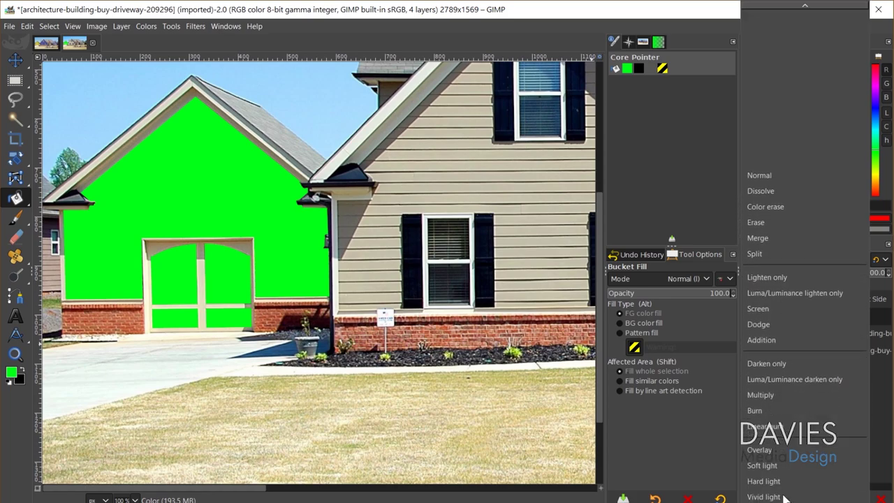
click(784, 395)
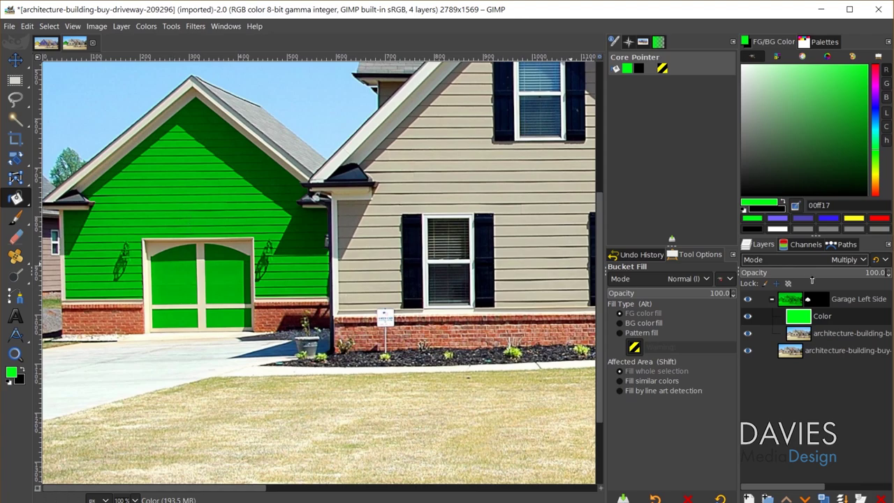
click(824, 260)
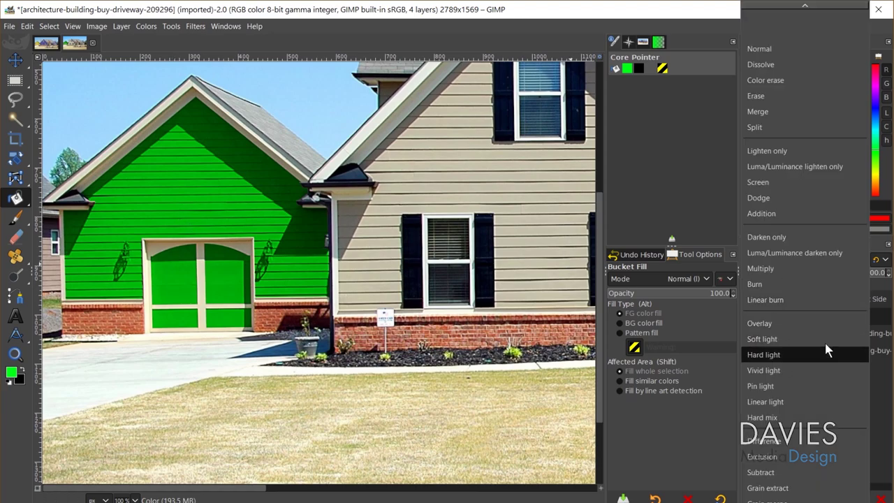
click(817, 323)
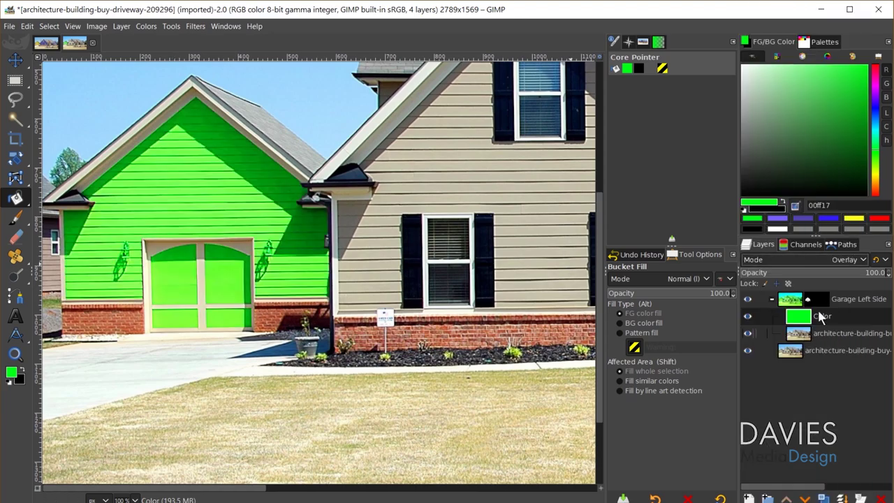
click(842, 262)
scroll(842, 281, down, 2)
scroll(810, 440, down, 2)
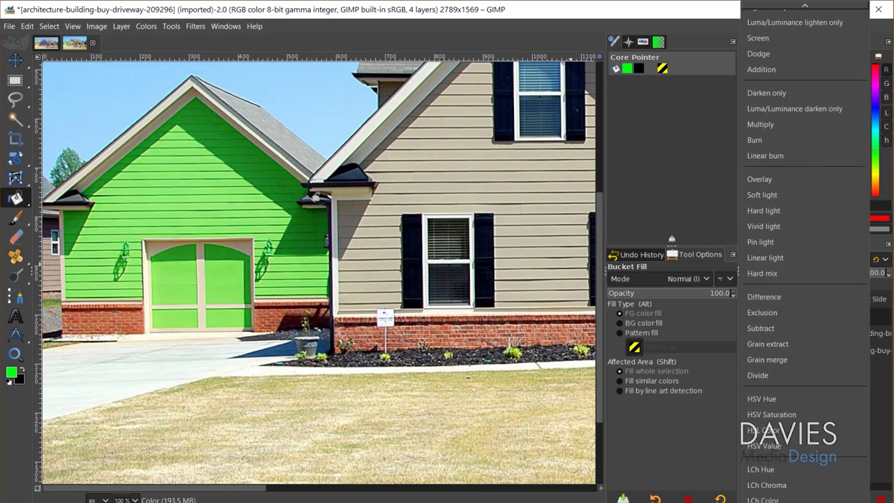
click(804, 417)
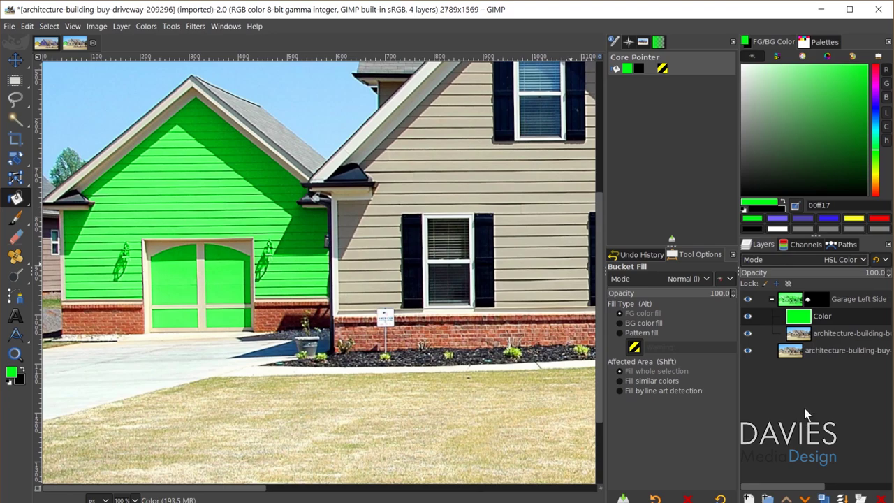
Step: Set the Color layer's blend mode to LCh Color
click(811, 263)
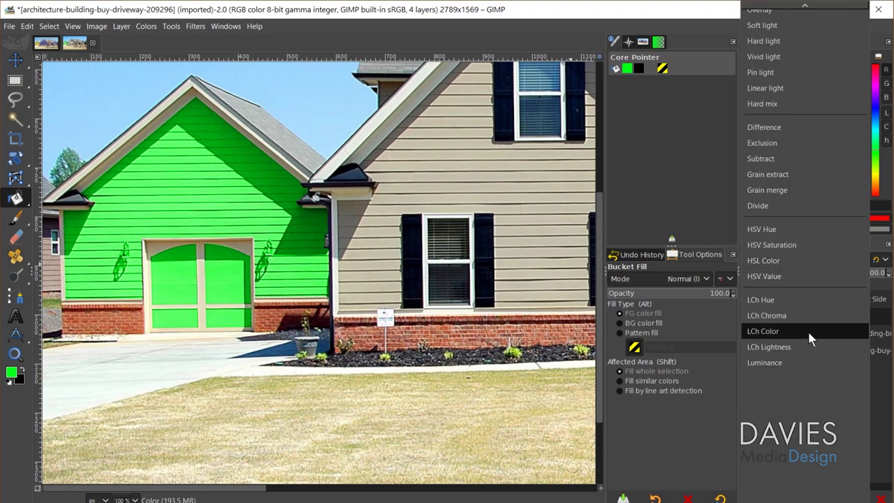
click(809, 332)
click(824, 334)
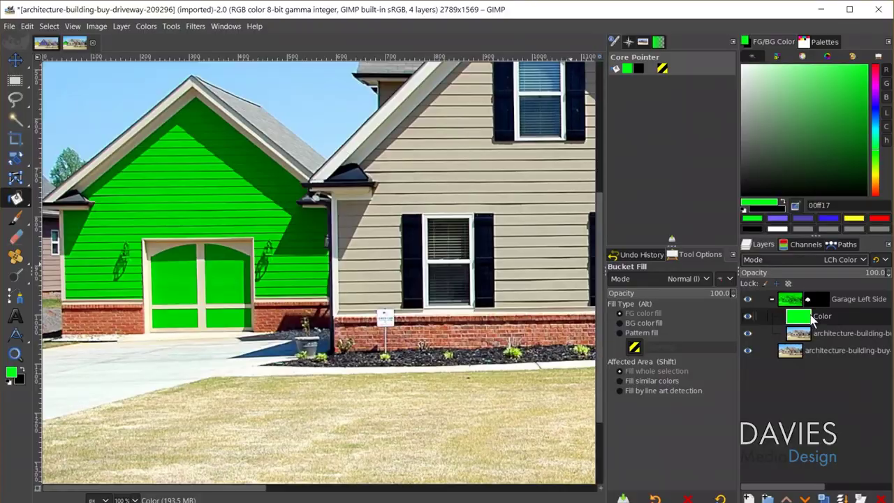
click(861, 260)
mouse_move(831, 11)
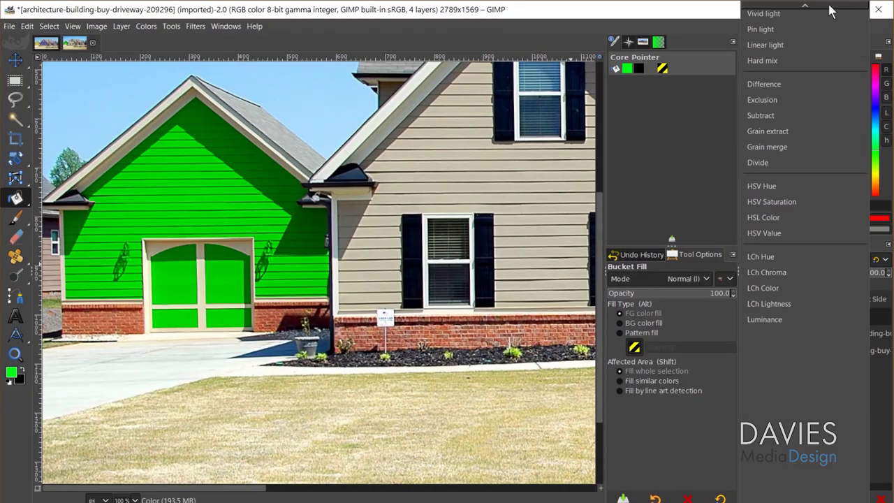
click(683, 17)
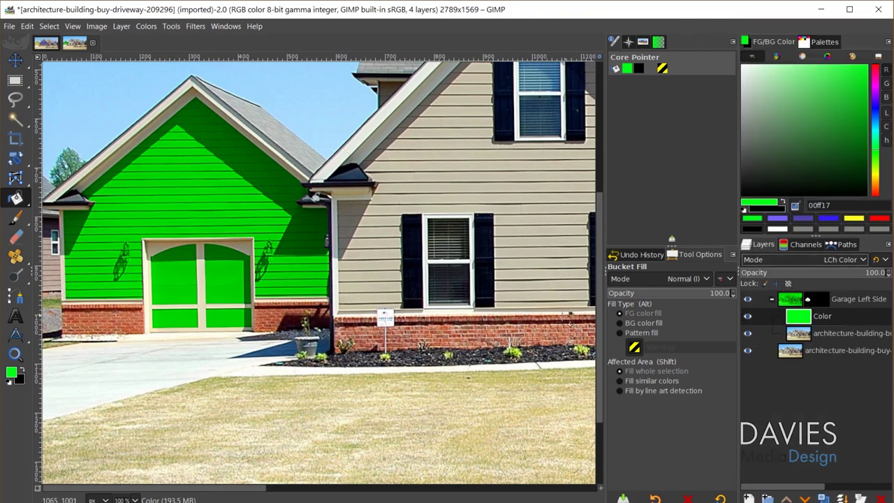
Step: With the Paths tool, start outlining the main gable's siding along its lower edge, from the left window's shutter past the yard sign to the left corner
key(minus)
key(minus)
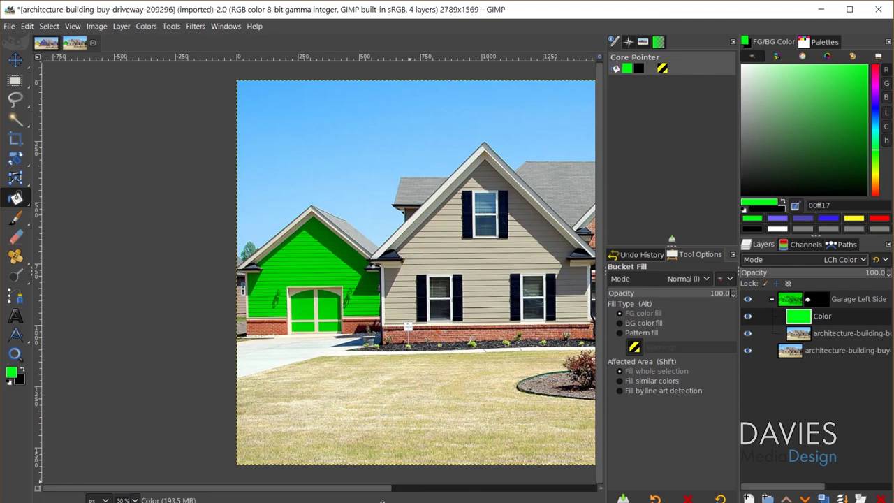
scroll(415, 489, right, 5)
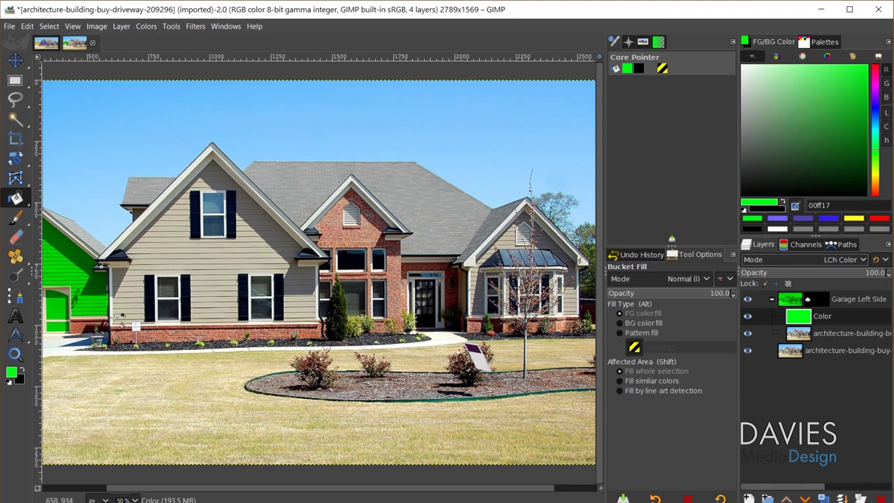
click(16, 296)
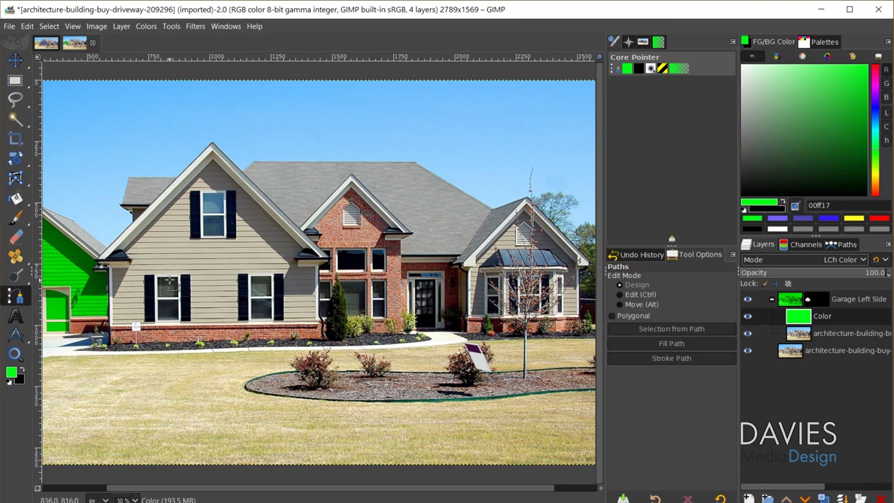
key(plus)
key(plus)
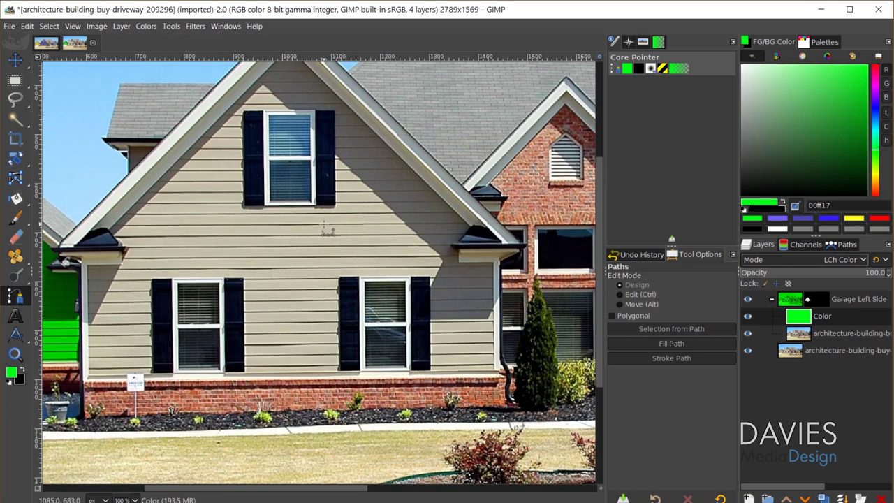
key(plus)
key(plus)
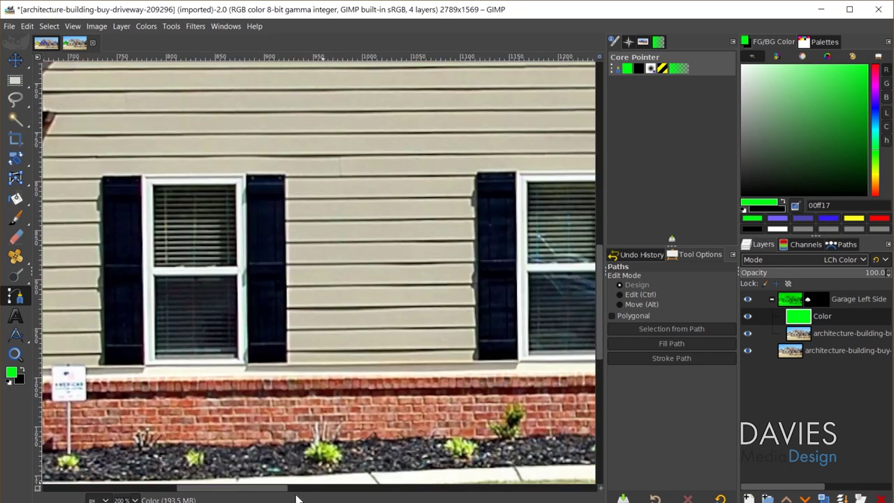
drag(277, 492, 237, 491)
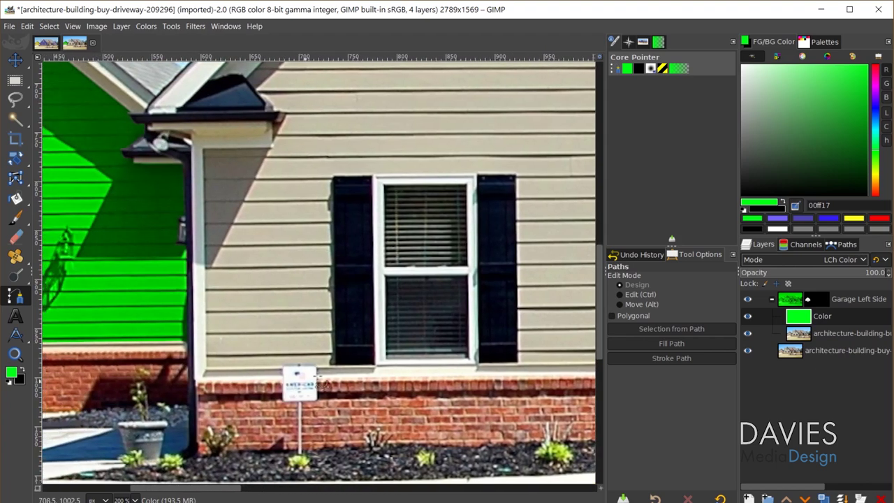
key(plus)
key(plus)
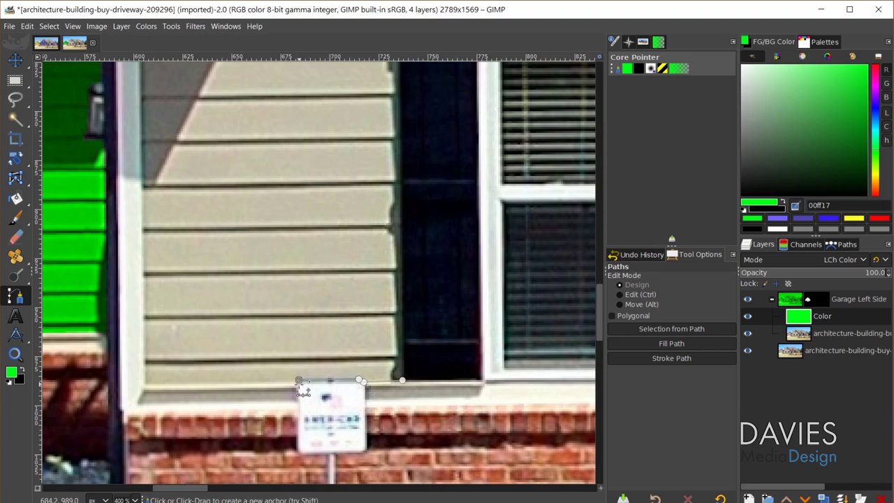
ctrl+scroll(159, 284, down, 1)
ctrl+scroll(162, 287, down, 1)
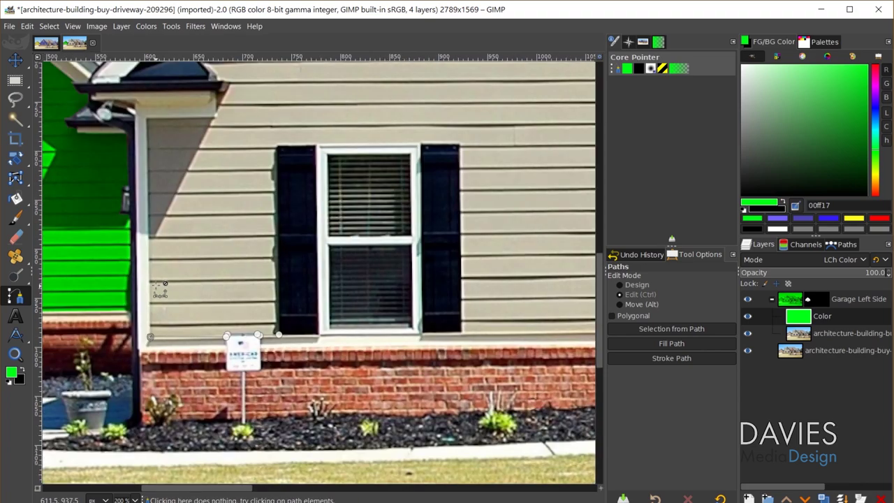
Step: Continue the path up the left corner trim and around the left eave's trim, gutter end and small dark roof
scroll(162, 278, up, 3)
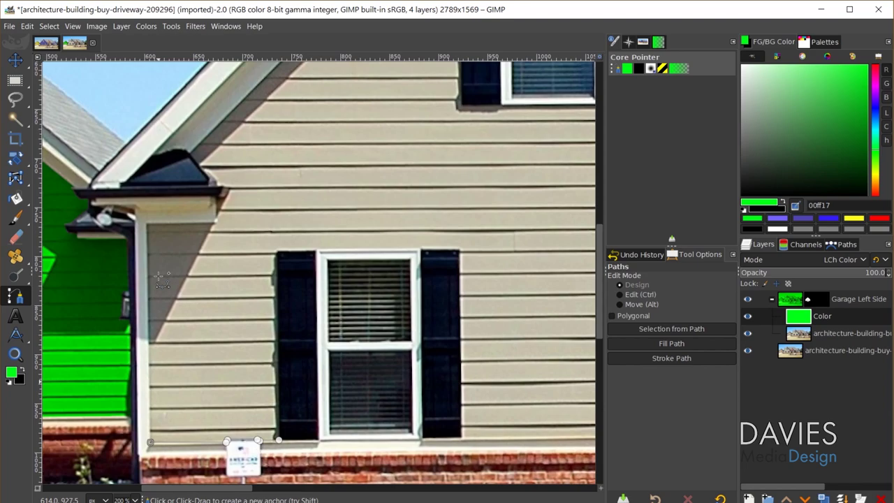
click(146, 223)
click(216, 224)
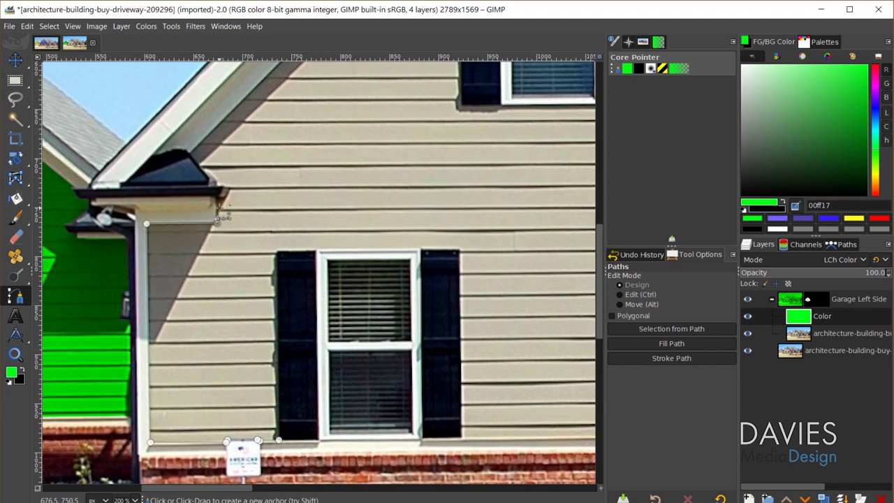
click(215, 199)
ctrl+scroll(225, 199, up, 4)
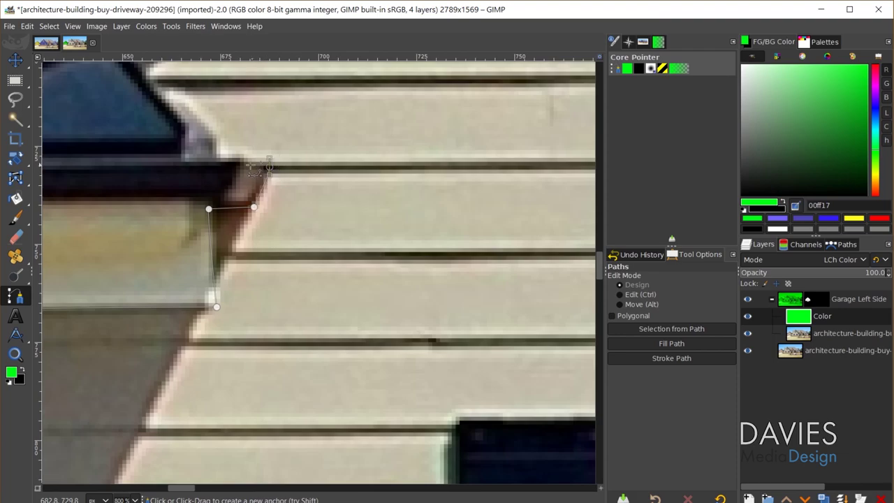
click(244, 157)
click(269, 167)
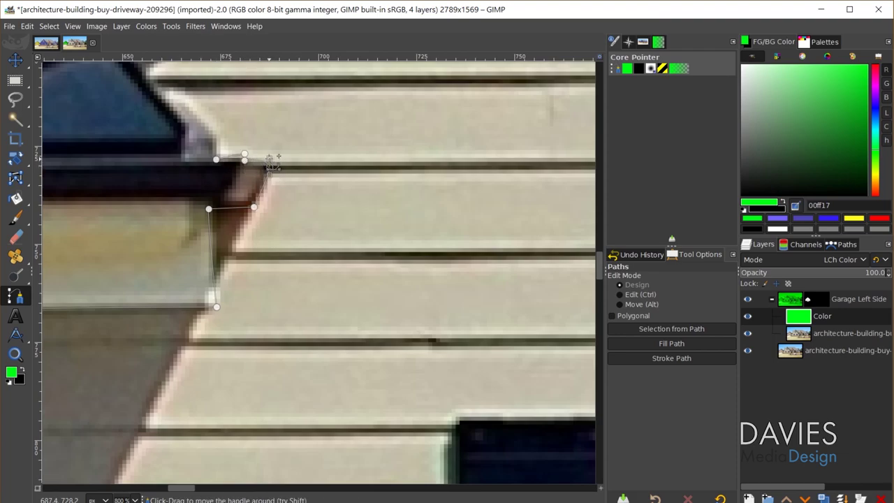
ctrl+scroll(224, 203, down, 1)
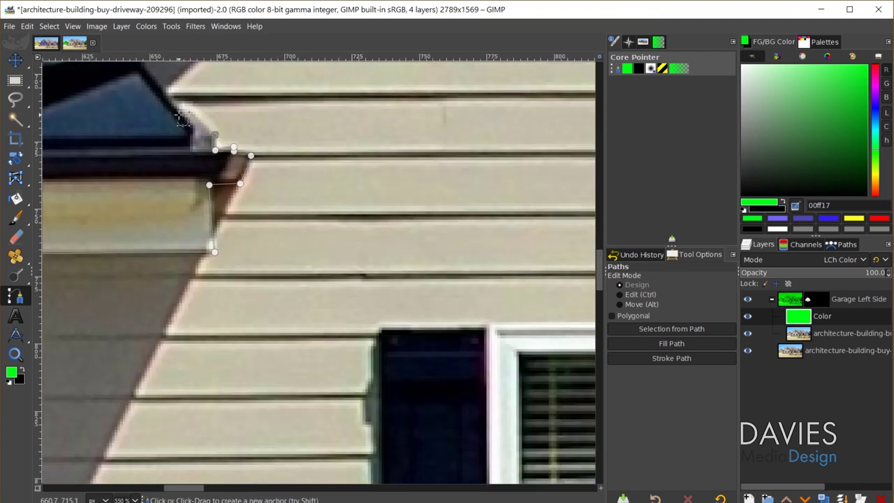
ctrl+scroll(291, 150, down, 4)
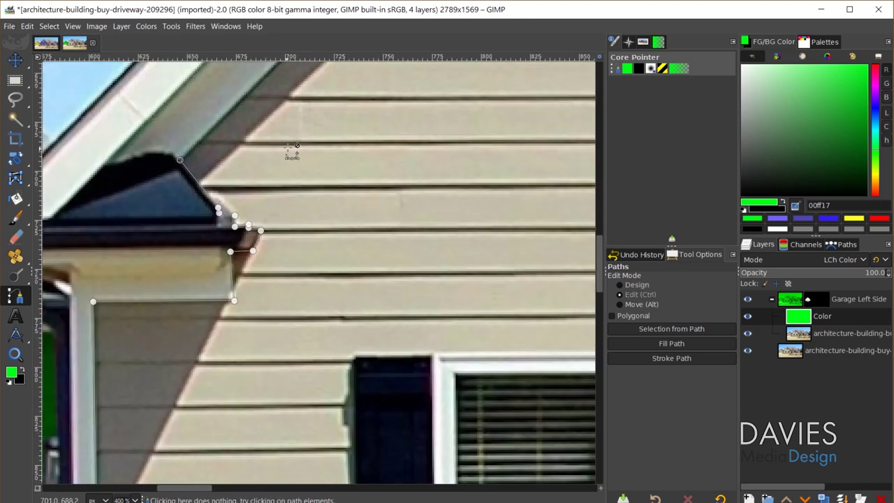
Step: Extend the path along the roof trim to the gable peak and down the other slope to the right eave
scroll(407, 376, down, 5)
scroll(407, 375, right, 5)
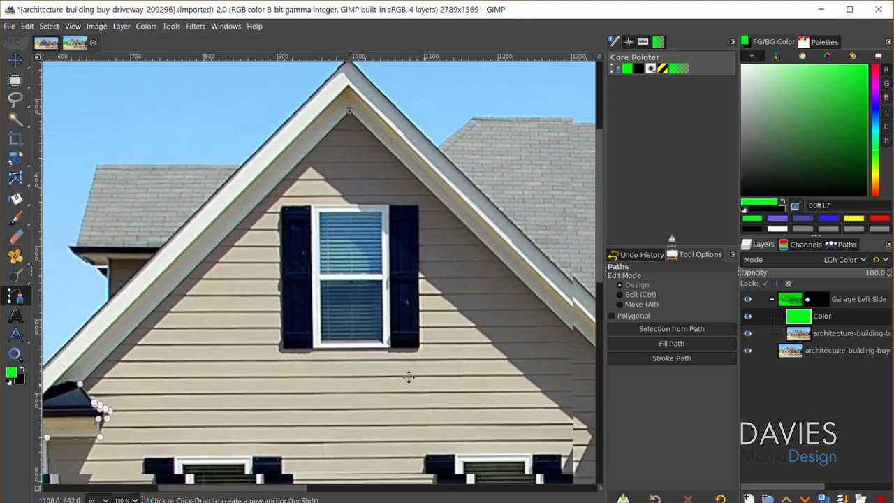
ctrl+scroll(408, 231, up, 3)
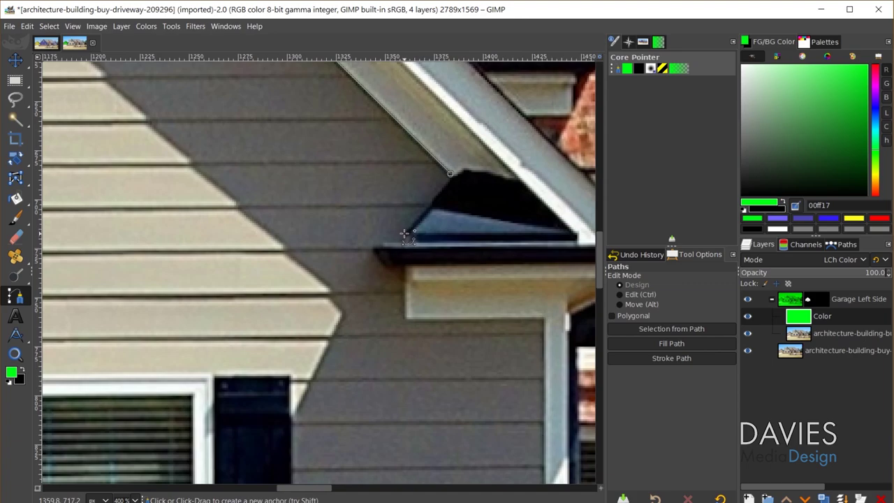
Step: Trace the path around the right eave's small dark roof, gutter end and the side of the trim below
click(406, 234)
click(374, 246)
click(388, 268)
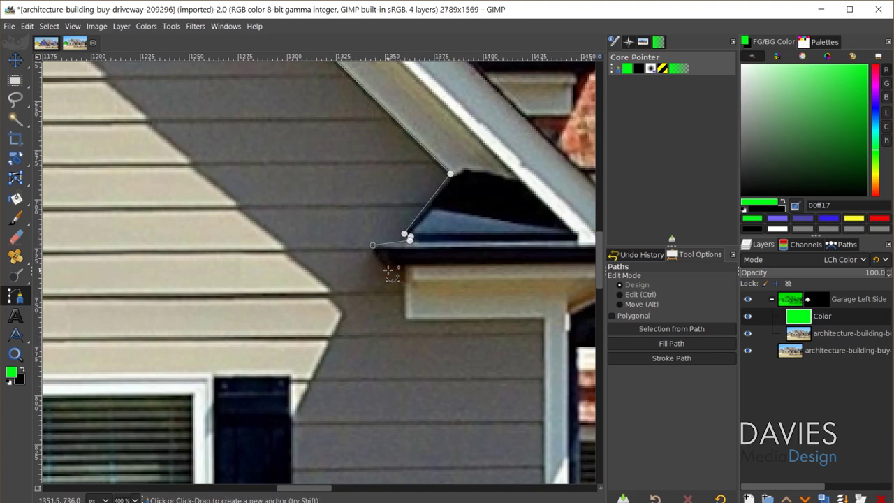
click(406, 268)
click(403, 317)
Step: Continue the path under the right eave, down the corner trim and along the siding's lower edge to the right window's shutter
ctrl+scroll(403, 317, down, 3)
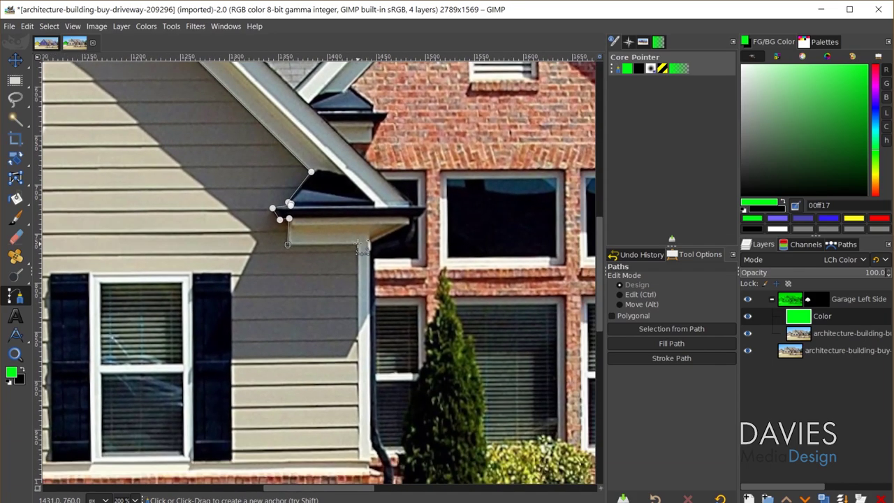
click(358, 244)
click(232, 461)
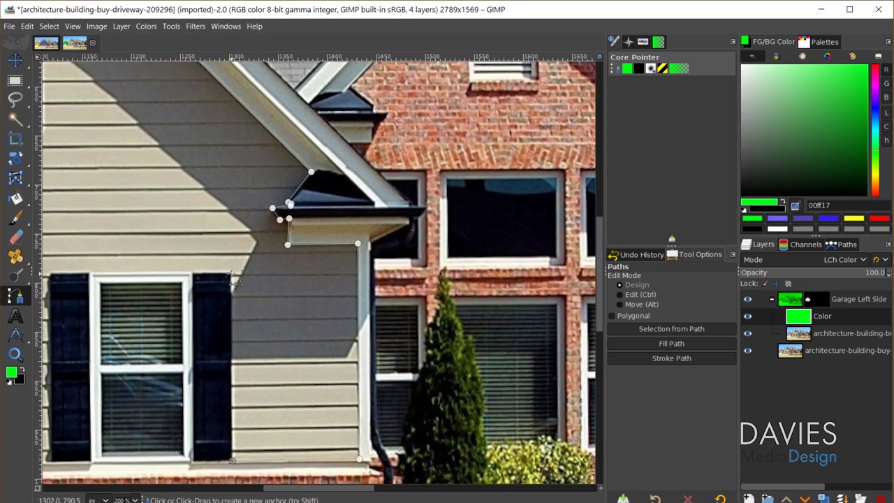
Step: Continue the path up and around the right lower window's shutters and back down to the siding's lower edge
click(230, 271)
shift+scroll(229, 271, left, 5)
click(268, 252)
click(270, 439)
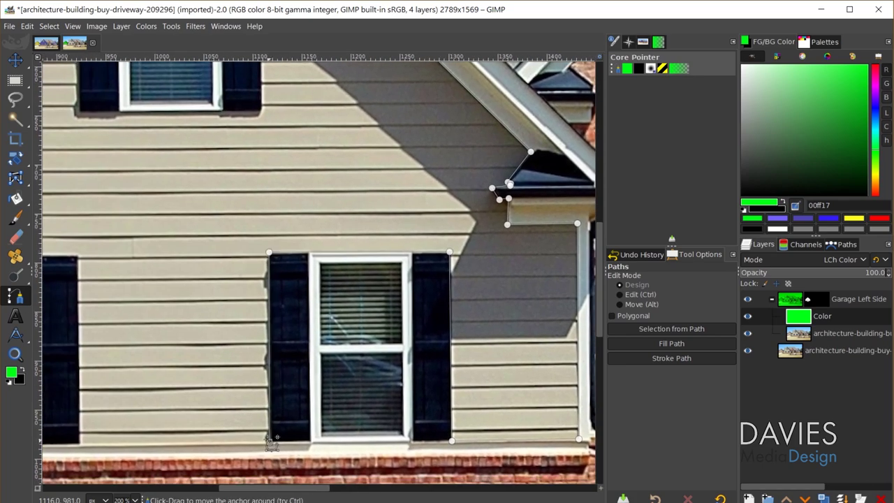
Step: Extend the path along the lower edge and around the left lower window's shutters, closing it at the starting anchor
scroll(259, 362, down, 2)
scroll(258, 362, left, 4)
click(266, 348)
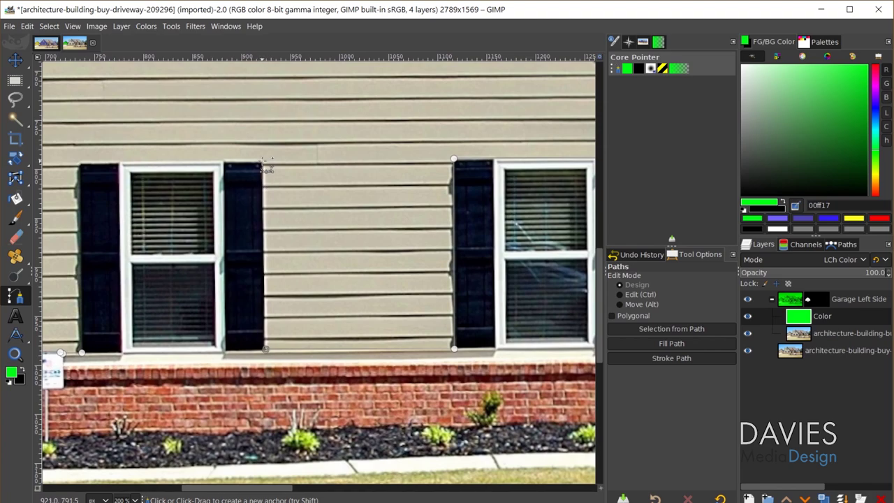
click(265, 166)
scroll(266, 166, down, 1)
scroll(266, 166, left, 4)
click(236, 145)
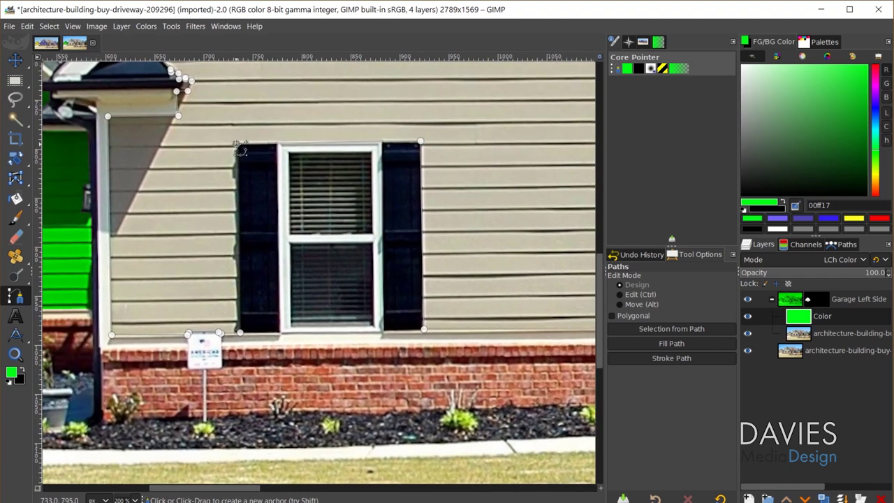
click(240, 332)
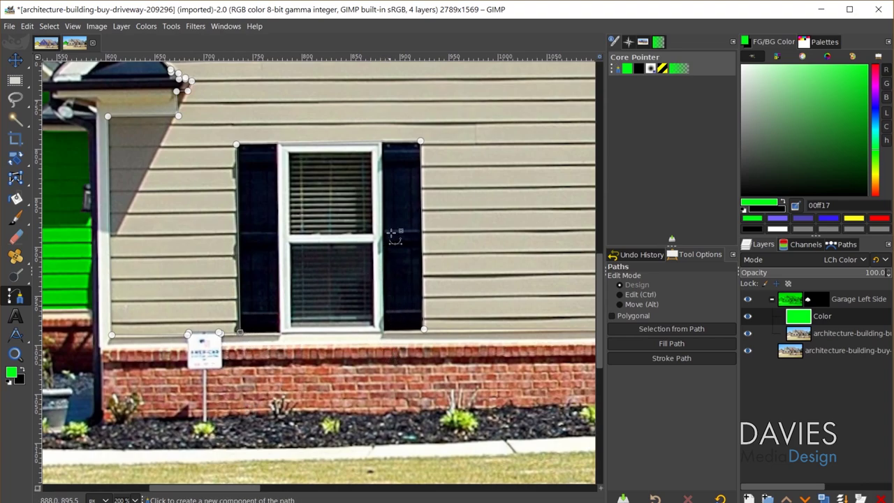
Step: Reposition the path anchors at the right eave's gutter end and roof corner to fit the dark edges more closely
scroll(398, 213, down, 2)
scroll(489, 175, up, 2)
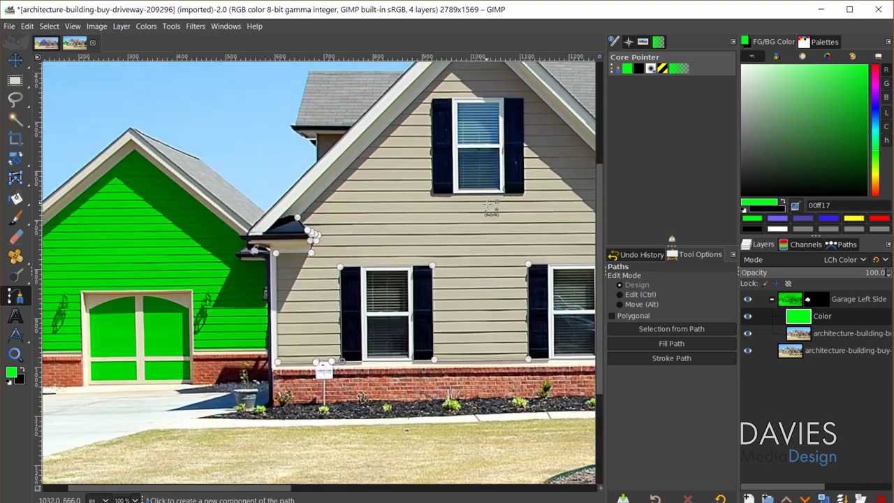
scroll(472, 271, up, 3)
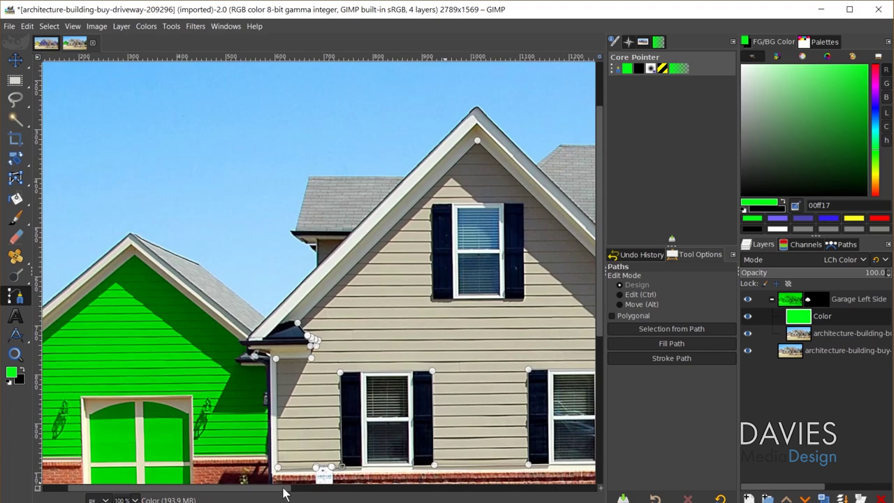
scroll(282, 493, right, 5)
scroll(328, 342, up, 9)
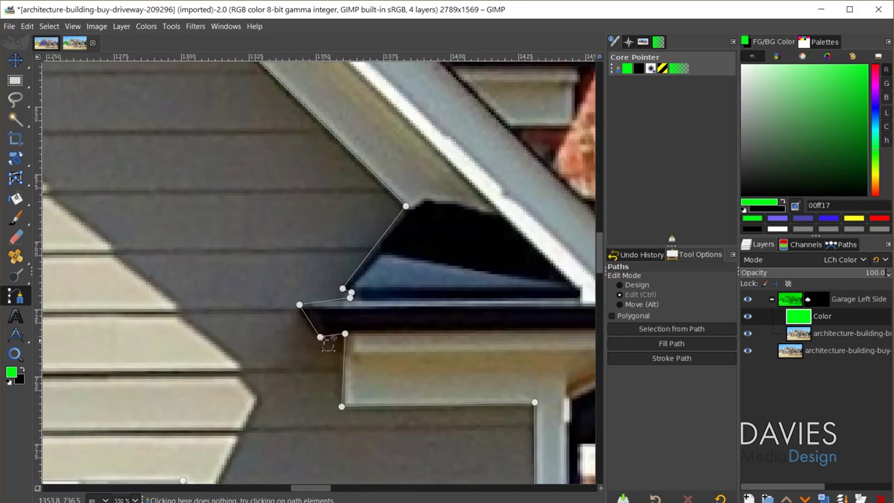
scroll(327, 342, up, 1)
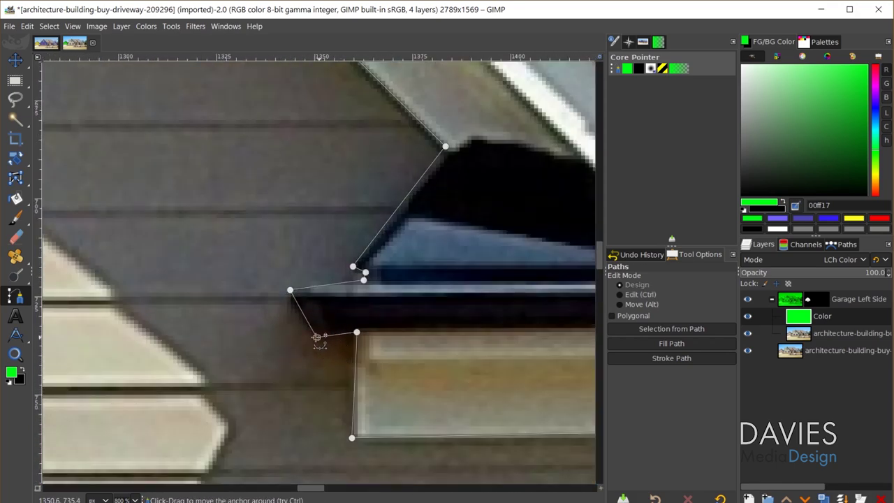
mouse_move(317, 338)
mouse_down()
mouse_move(309, 324)
mouse_move(308, 335)
mouse_up()
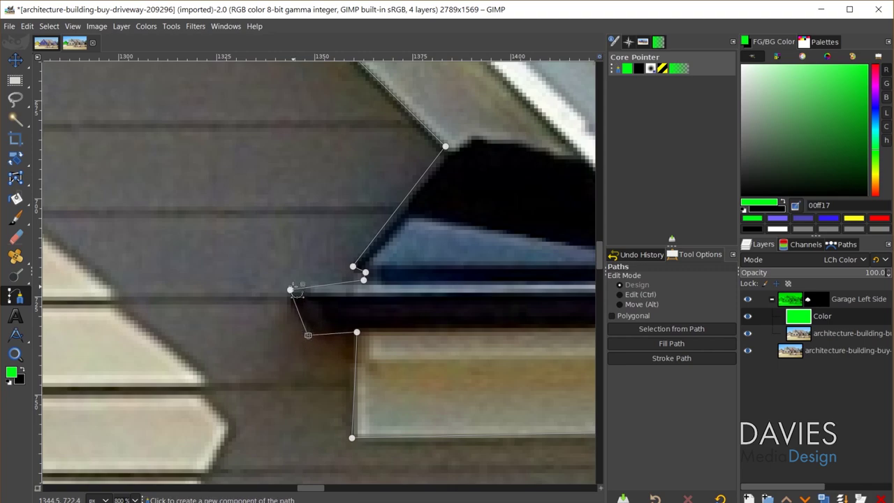
click(290, 287)
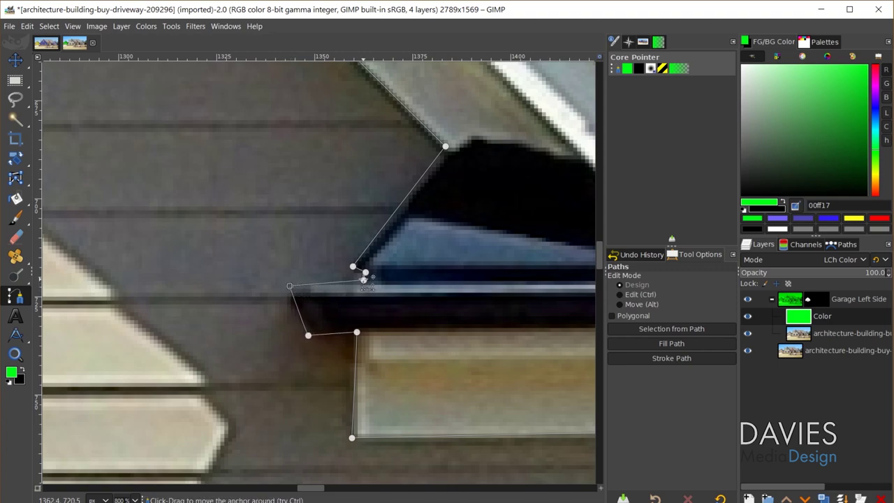
drag(363, 280, 350, 271)
Step: Trace a separate closed rectangular path around the upper gable window and its two shutters
scroll(305, 301, down, 6)
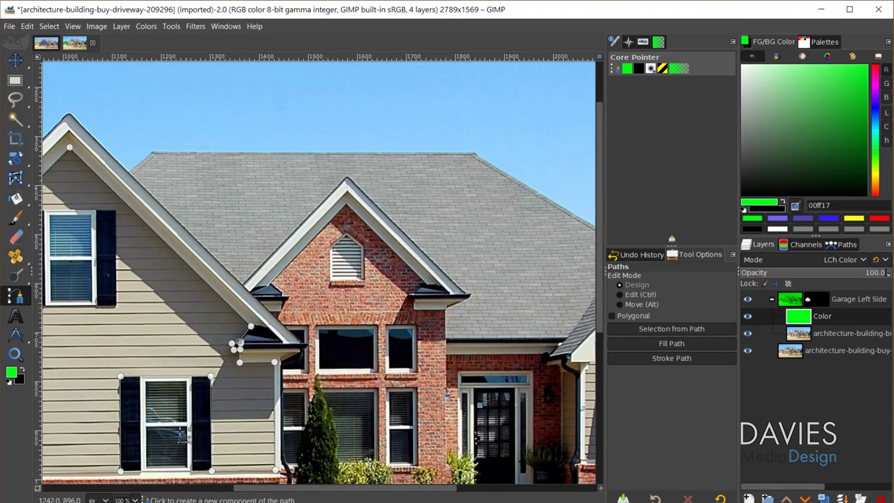
scroll(466, 391, up, 1)
scroll(466, 391, right, 1)
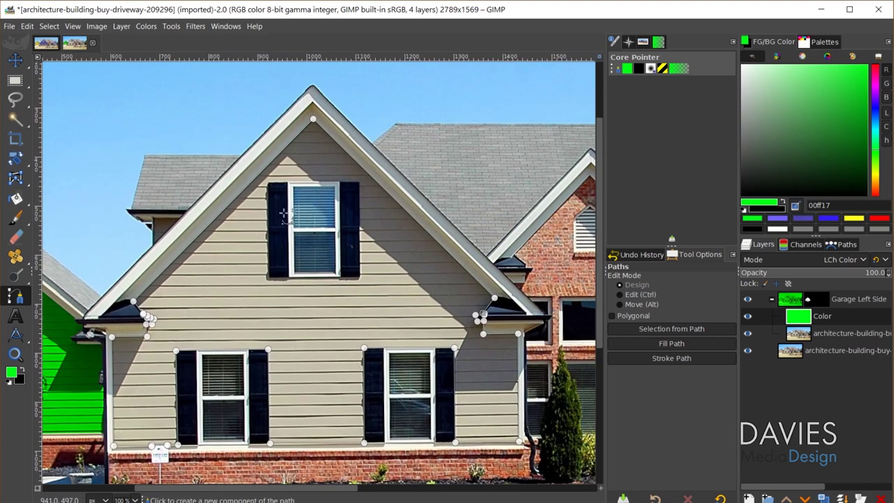
key(2)
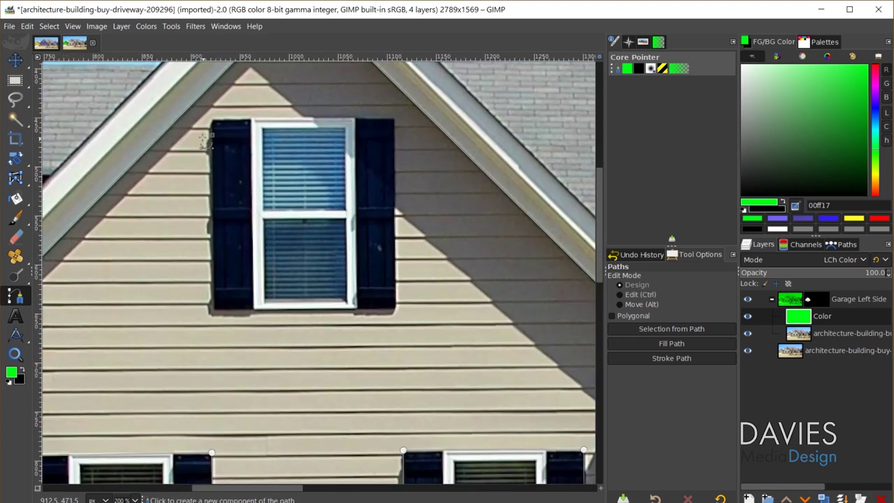
click(212, 118)
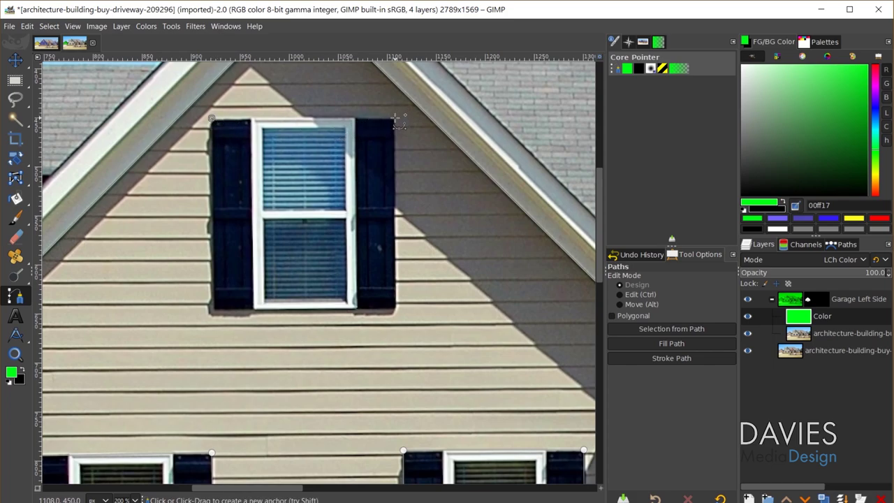
click(394, 119)
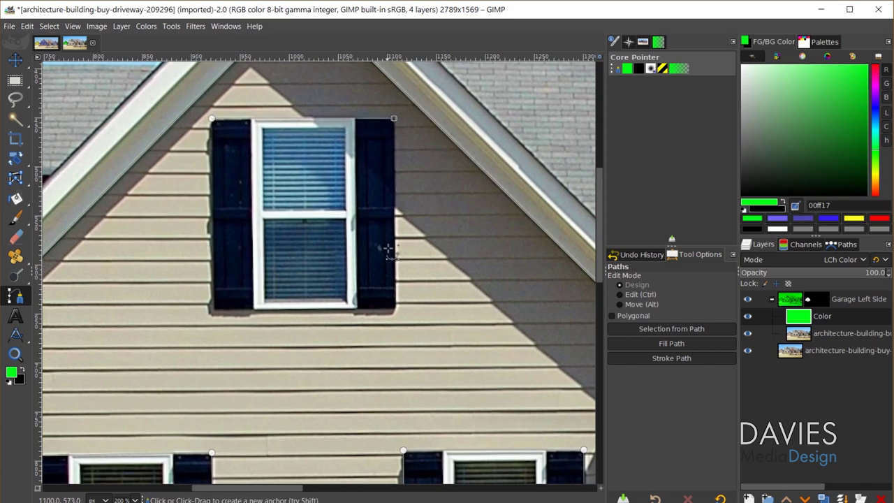
click(397, 307)
click(214, 311)
key(ctrl)
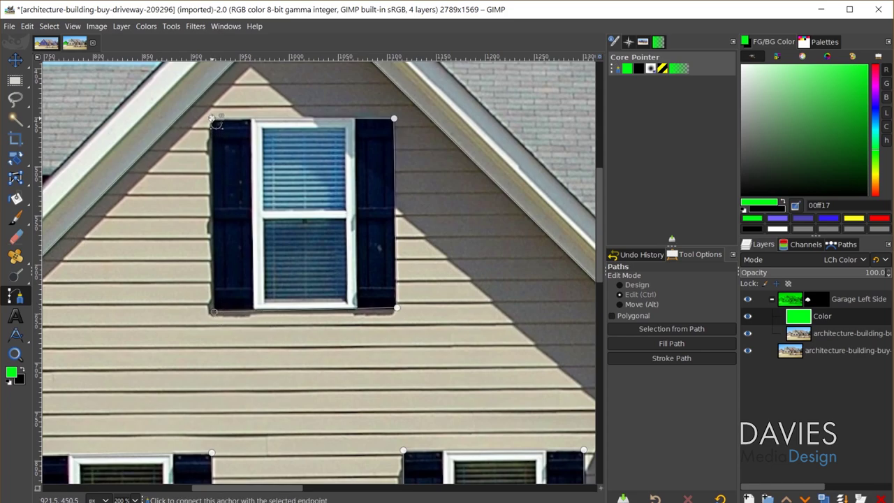
click(213, 121)
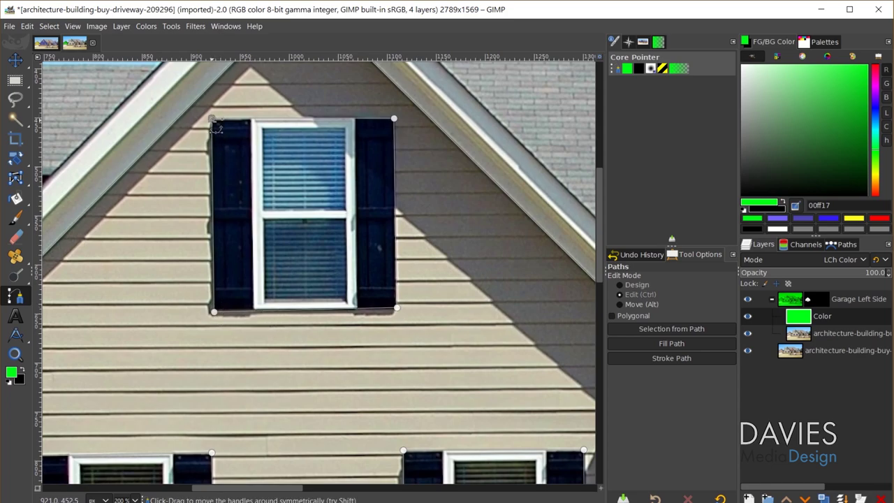
Step: Create a selection of the main gable's siding from the finished path
ctrl+scroll(309, 359, down, 3)
scroll(356, 355, down, 3)
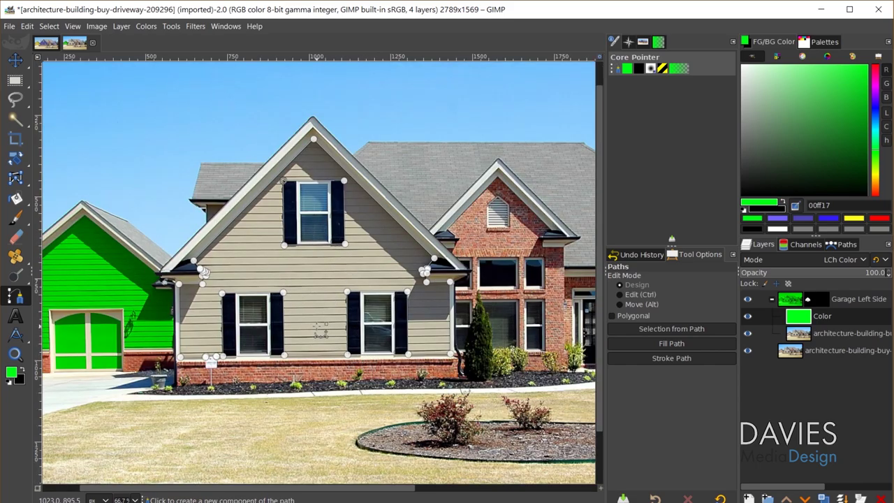
click(669, 329)
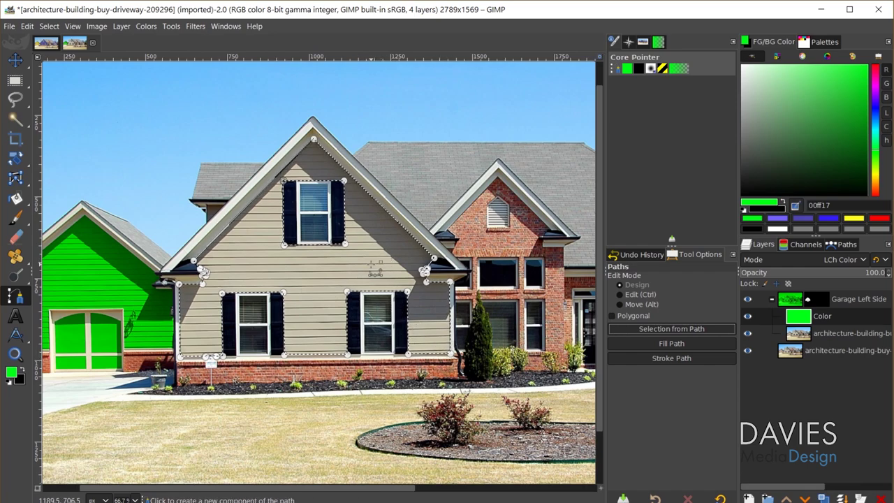
Step: Add a new layer group above Garage Left Side and name it "Main House Left"
click(800, 301)
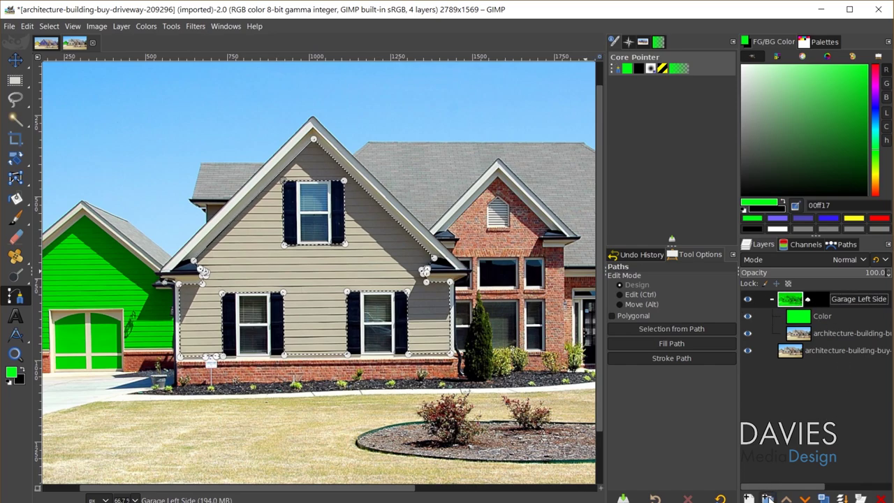
click(767, 497)
drag(807, 318, 804, 299)
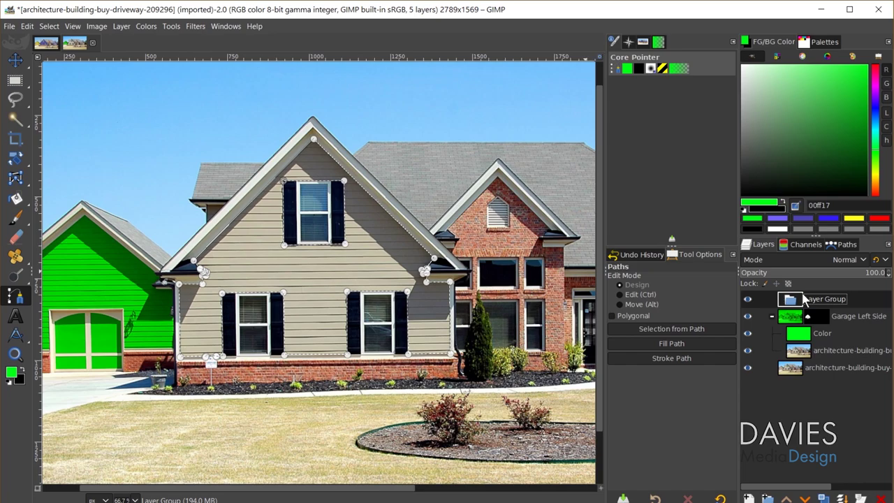
double_click(830, 299)
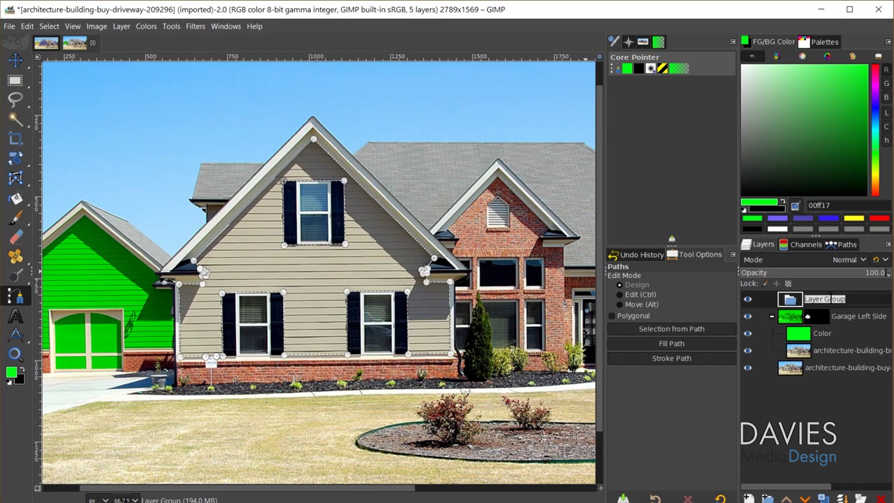
text(Main House Left)
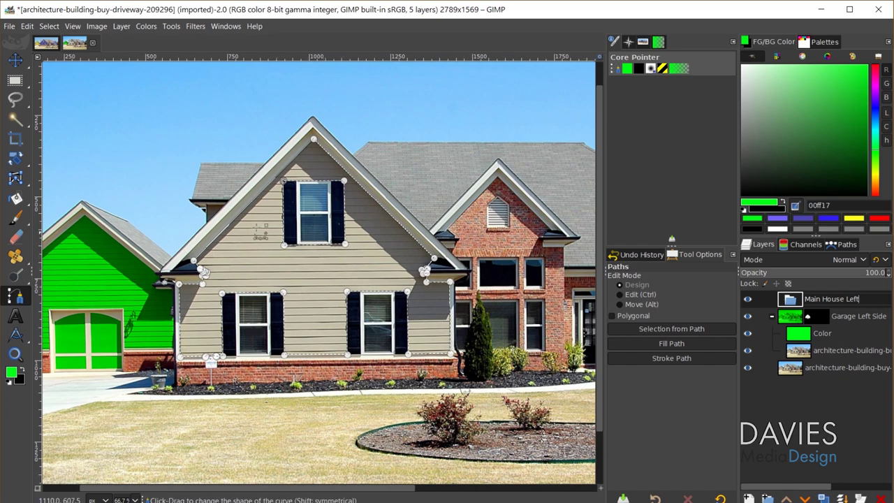
key(Return)
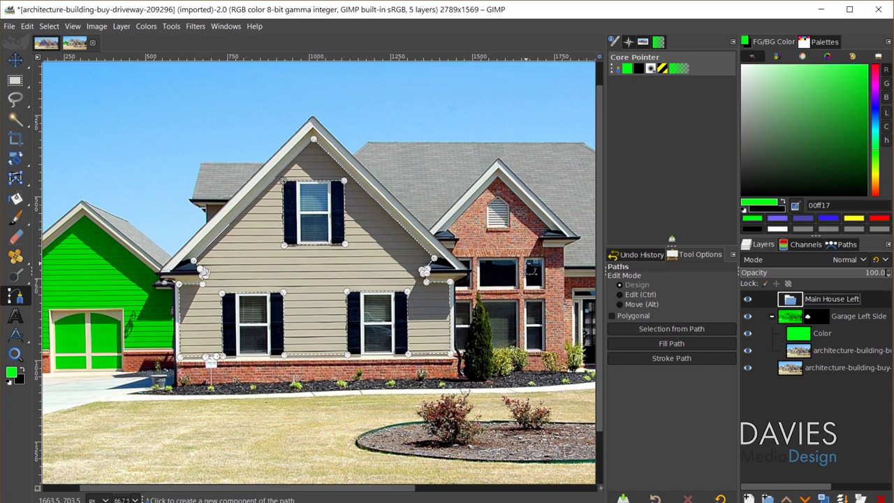
Step: Duplicate the original house photo layer and move the copy into the Main House Left group
click(790, 368)
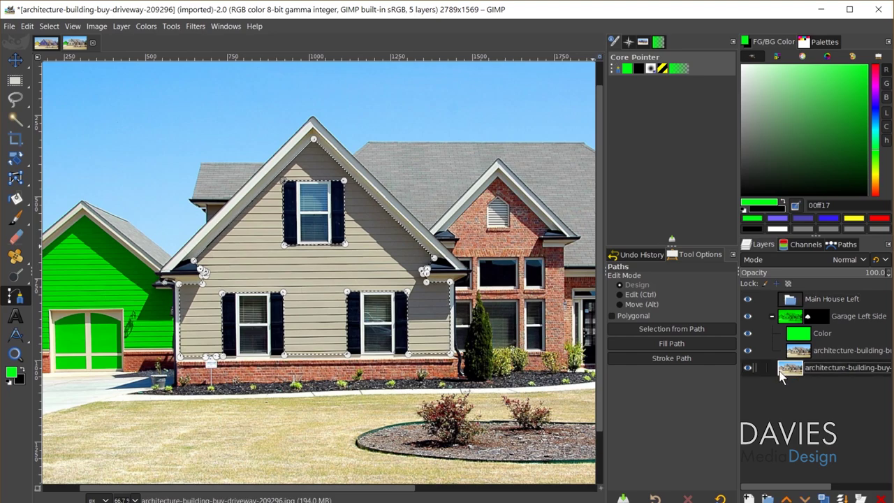
key(shift+ctrl+d)
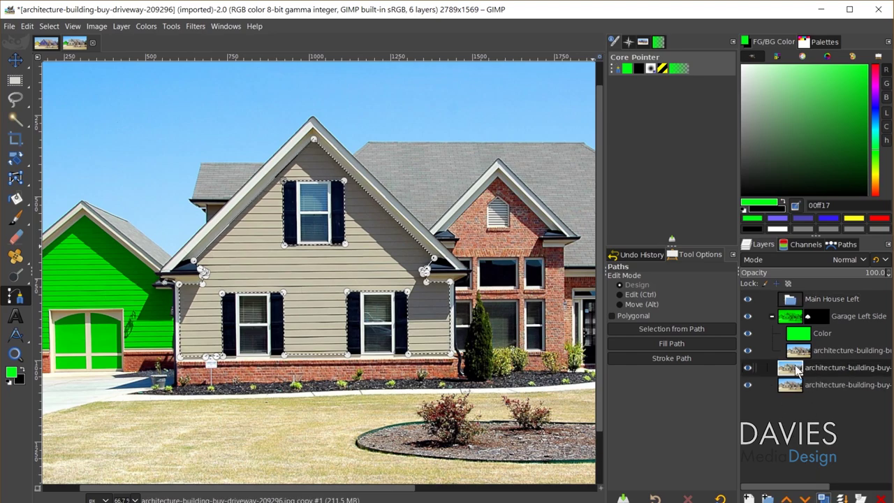
drag(797, 370, 810, 304)
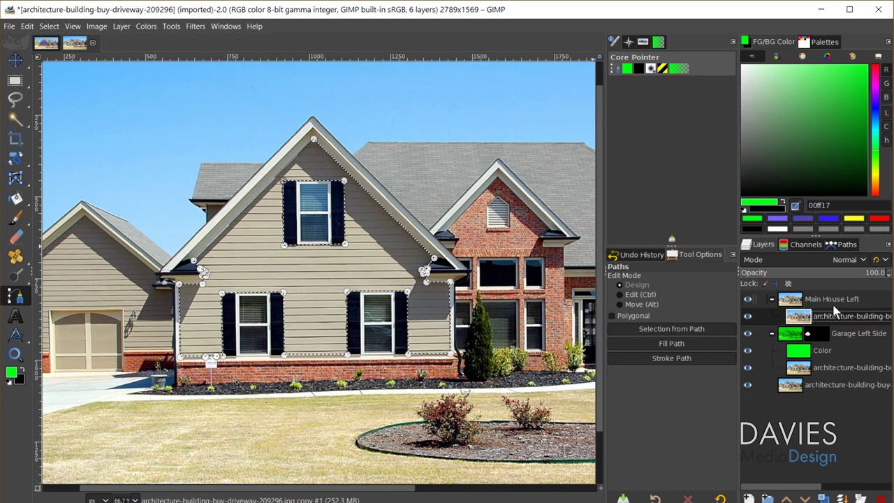
Step: Add a layer mask to the Main House Left group, initialized from the selection
click(798, 302)
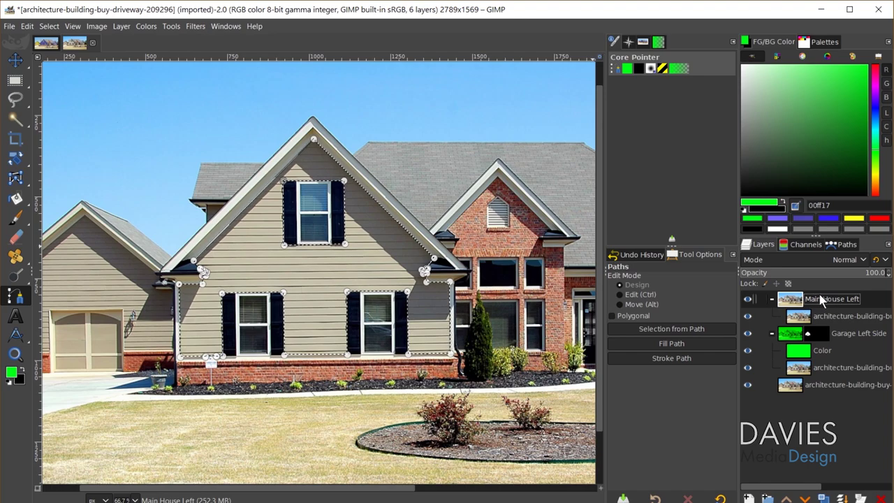
right_click(821, 305)
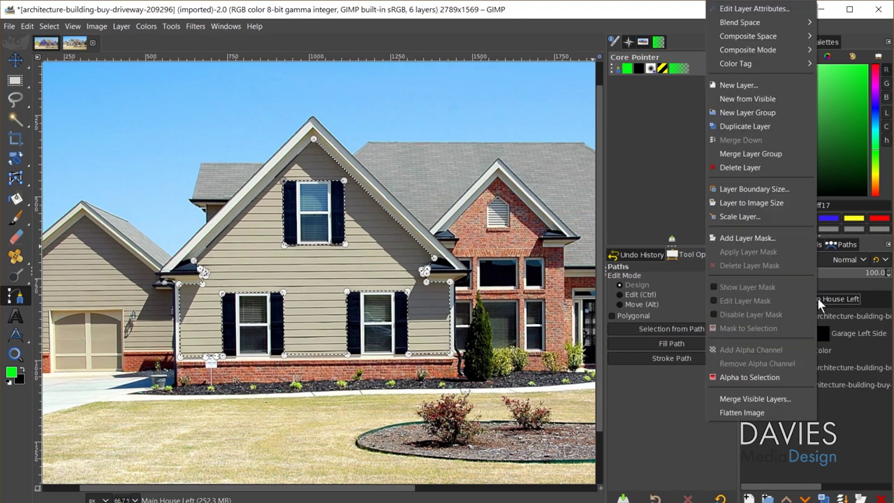
click(782, 236)
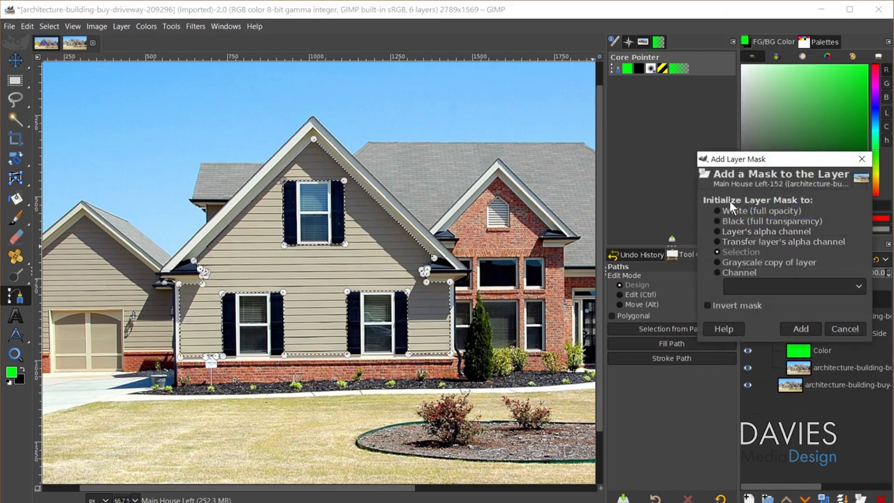
click(801, 329)
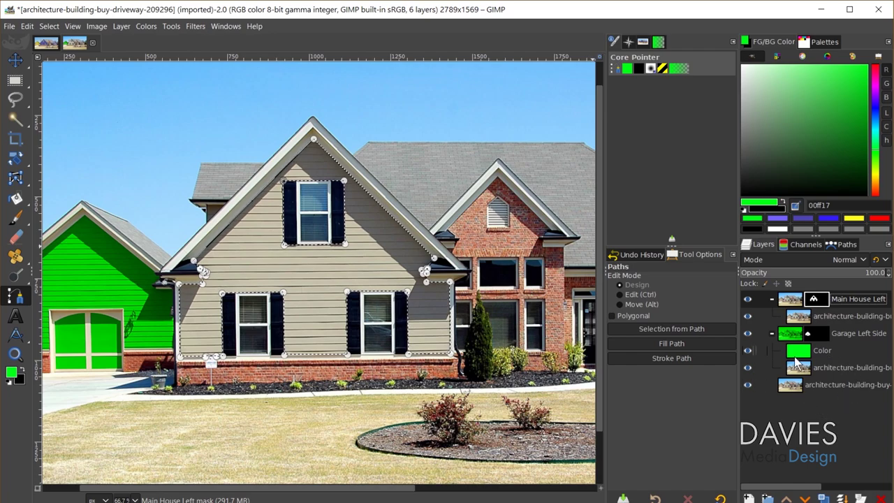
Step: Duplicate the garage's green Color layer, move the copy above the photo in the Main House Left group, and clear the selection
click(802, 351)
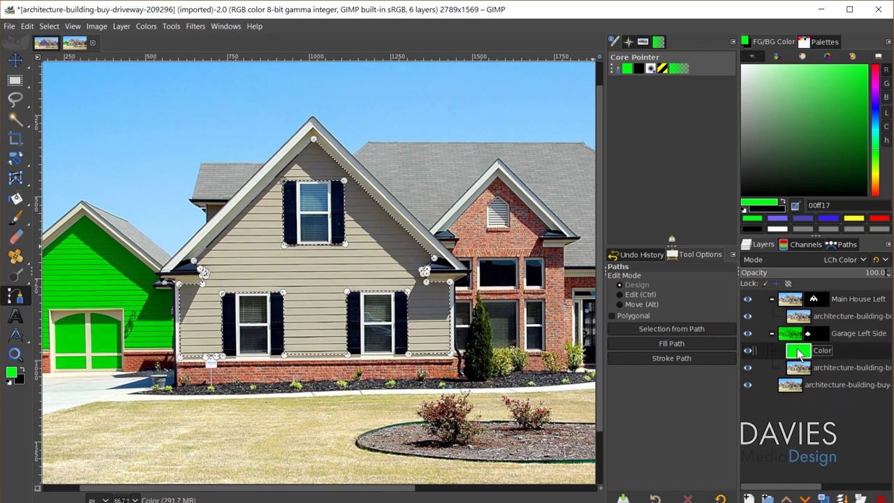
click(825, 497)
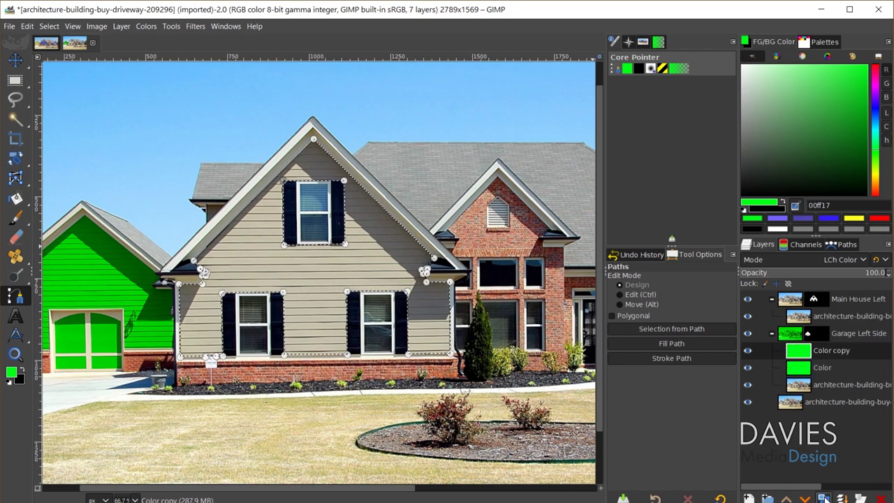
drag(804, 357, 823, 317)
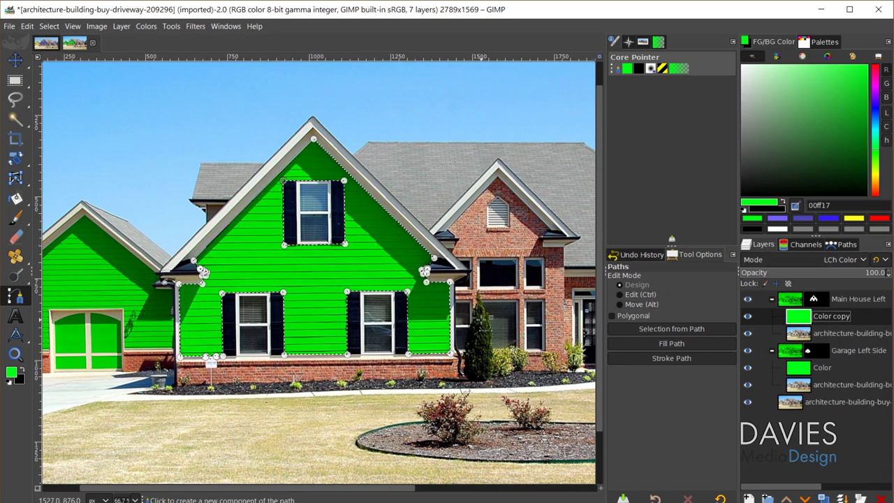
key(ctrl+shift+a)
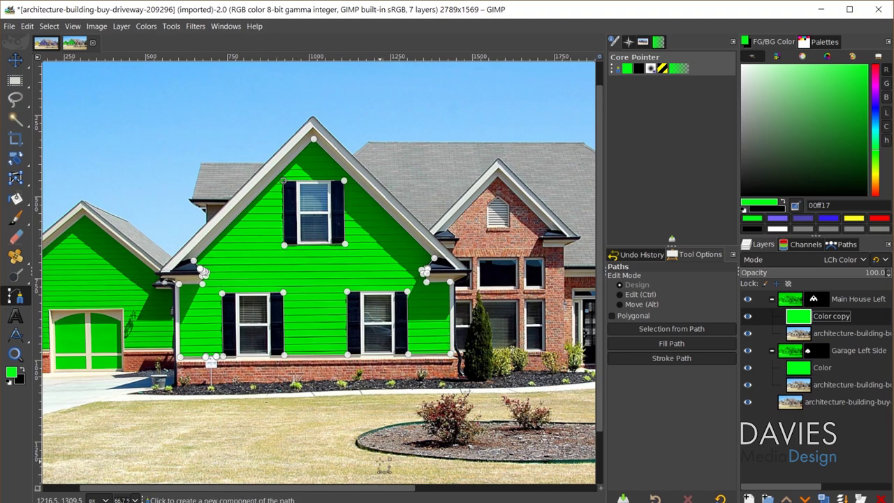
Step: Leave the finished gable path with the Move tool and view the whole house to check the green siding
click(15, 60)
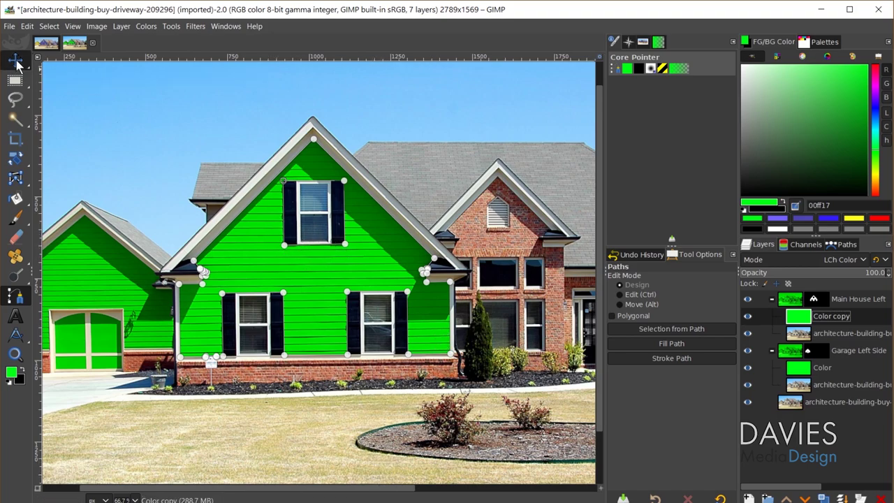
key(minus)
key(minus)
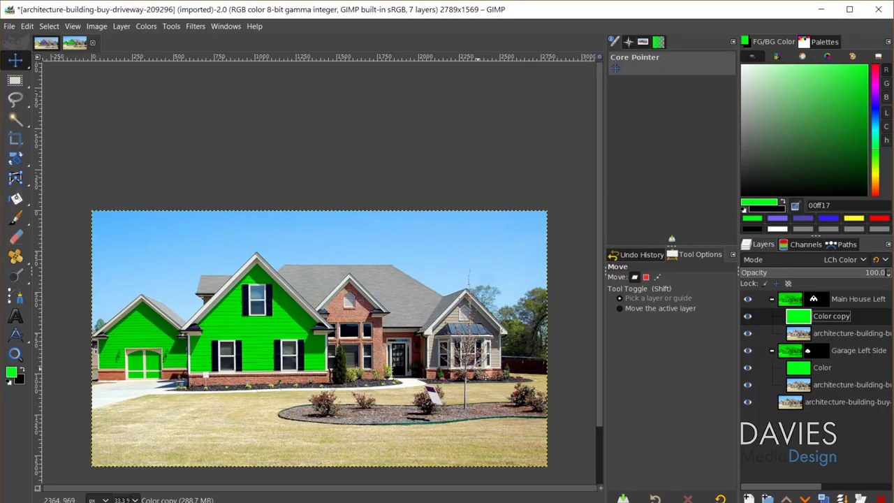
Step: Trace a closed path around the narrow strip of siding between the entrance brickwork and the dark downspout
scroll(478, 369, up, 4)
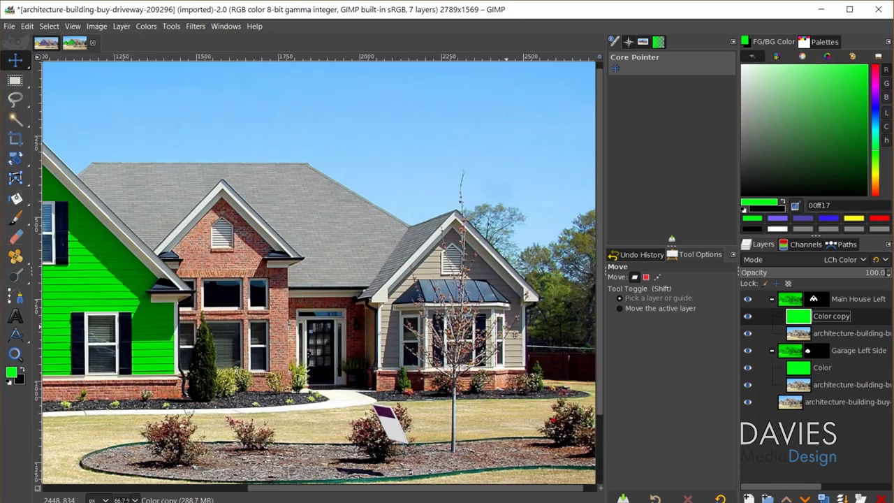
key(b)
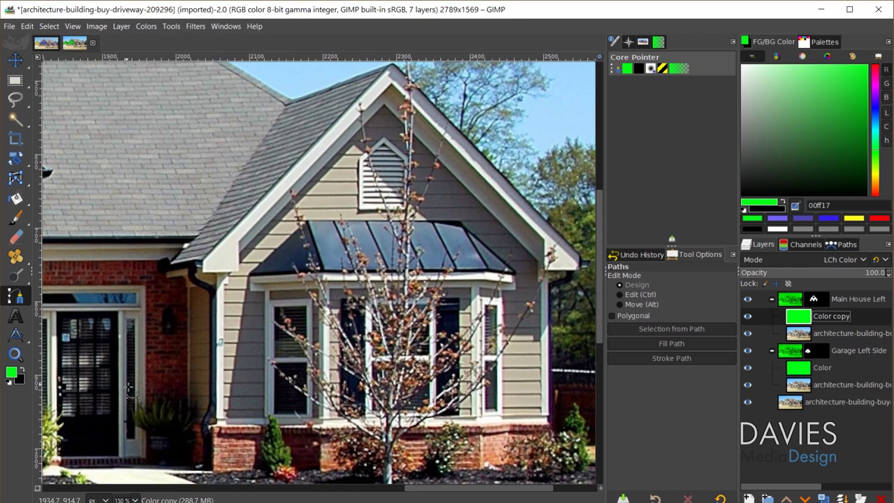
scroll(186, 386, up, 3)
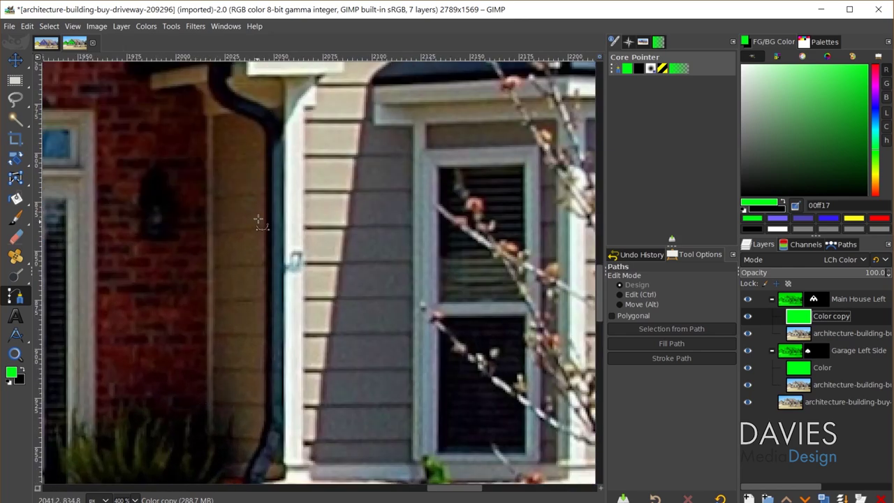
click(212, 116)
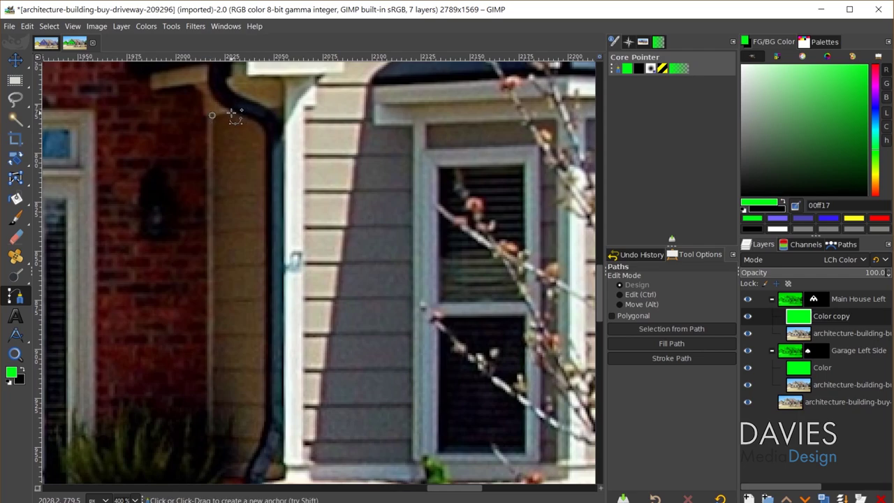
click(232, 112)
click(249, 120)
drag(265, 146, 263, 166)
click(265, 424)
scroll(271, 382, down, 3)
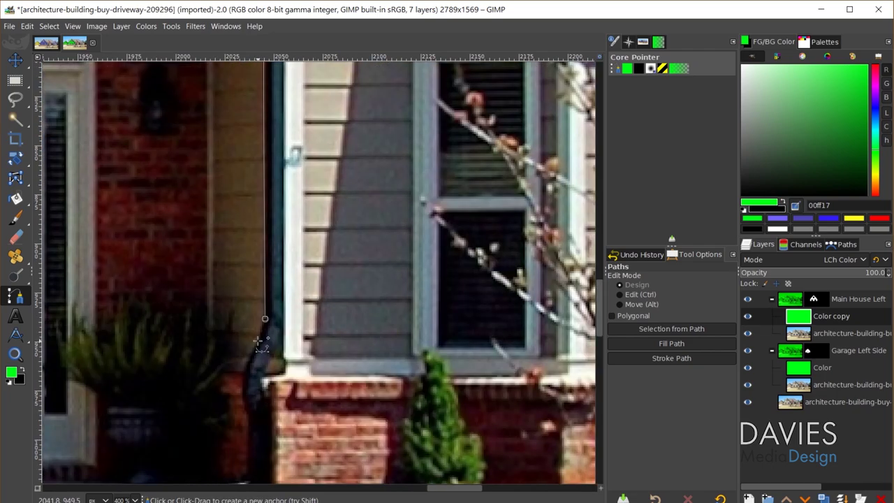
scroll(219, 359, up, 6)
key(ctrl)
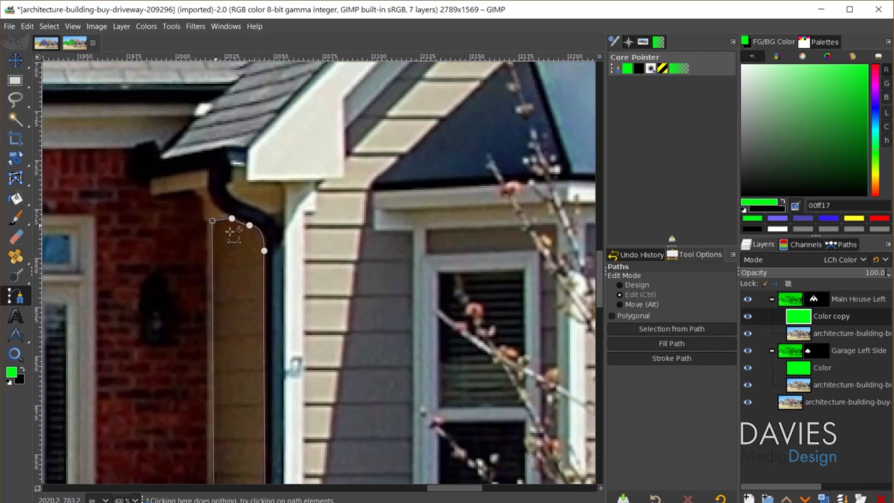
scroll(231, 232, down, 1)
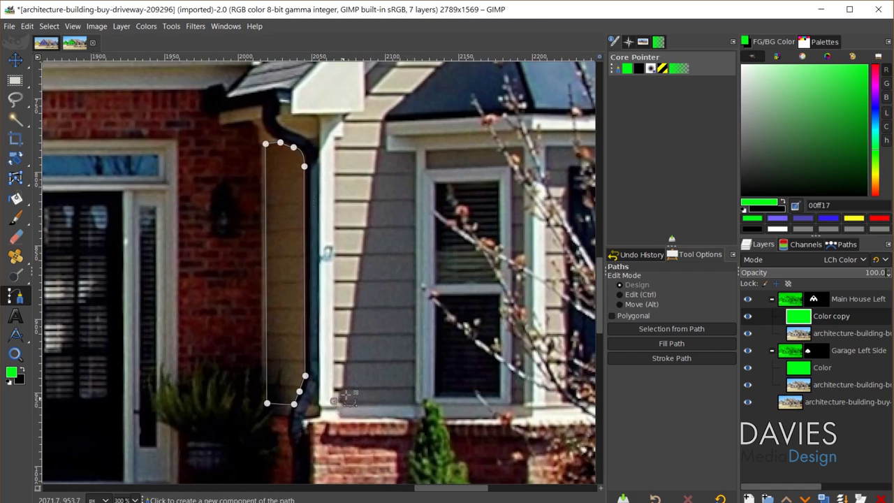
Step: Start a new path component up the right gable's left corner trim and along both roof slopes to the far eave
scroll(332, 255, up, 3)
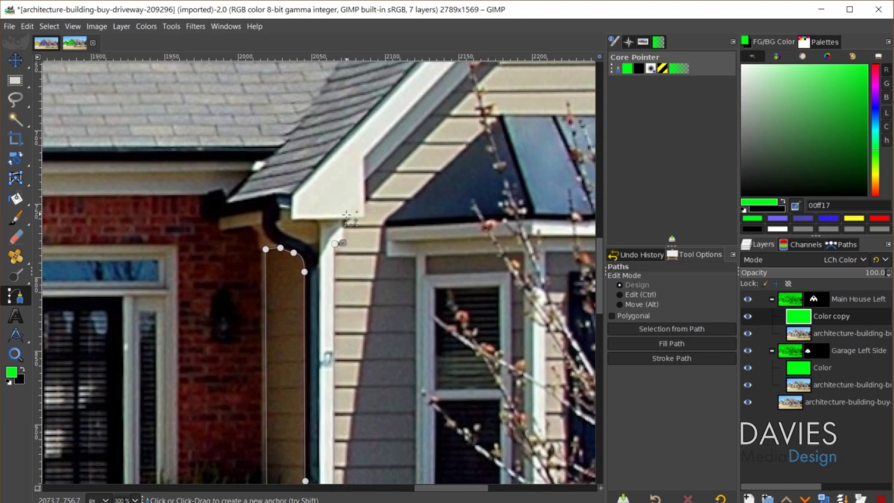
scroll(367, 206, down, 2)
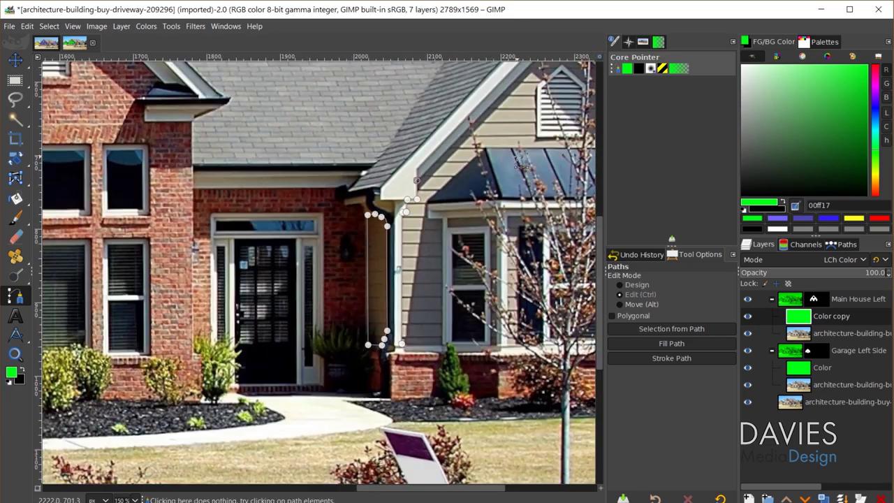
scroll(520, 162, up, 5)
scroll(420, 209, right, 5)
click(323, 218)
click(475, 372)
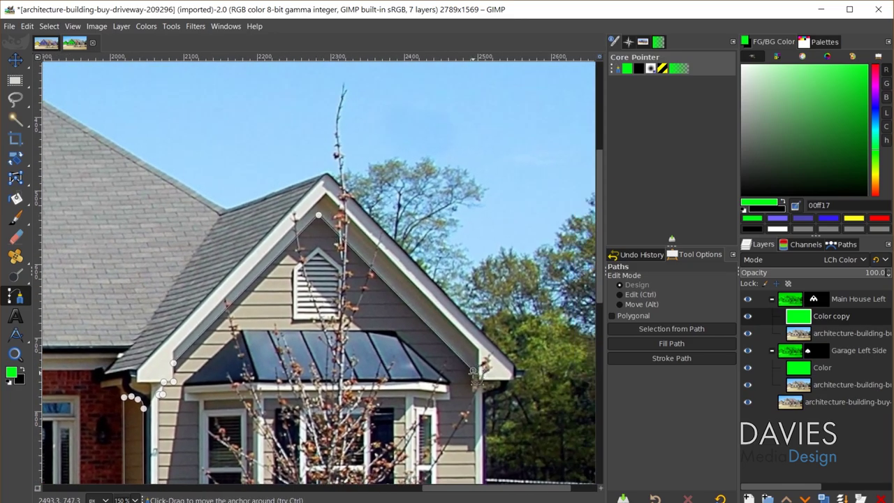
Step: Continue the path down the right gable's outer corner board and along the siding's base to the bay window
scroll(476, 372, up, 4)
click(473, 392)
scroll(448, 391, down, 11)
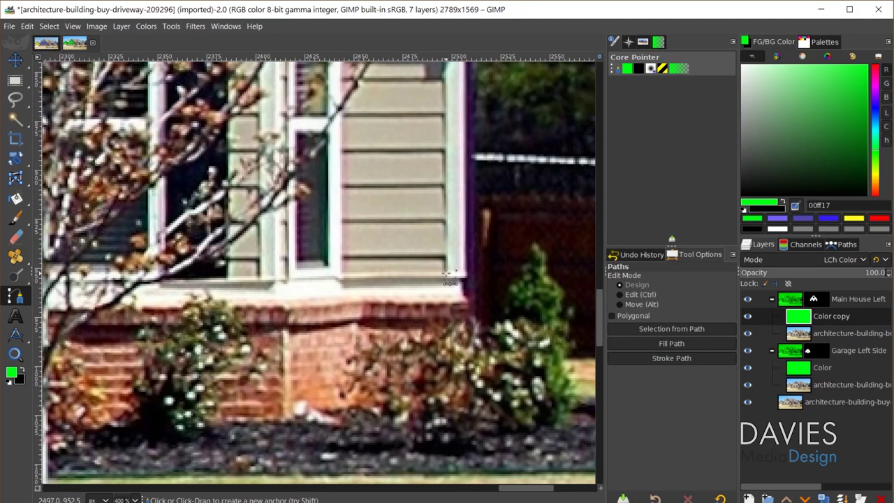
click(446, 272)
click(342, 272)
Step: Continue the path up the bay window's right edge, around the trim end and up the metal roof's right slope
scroll(335, 241, up, 8)
scroll(451, 249, left, 2)
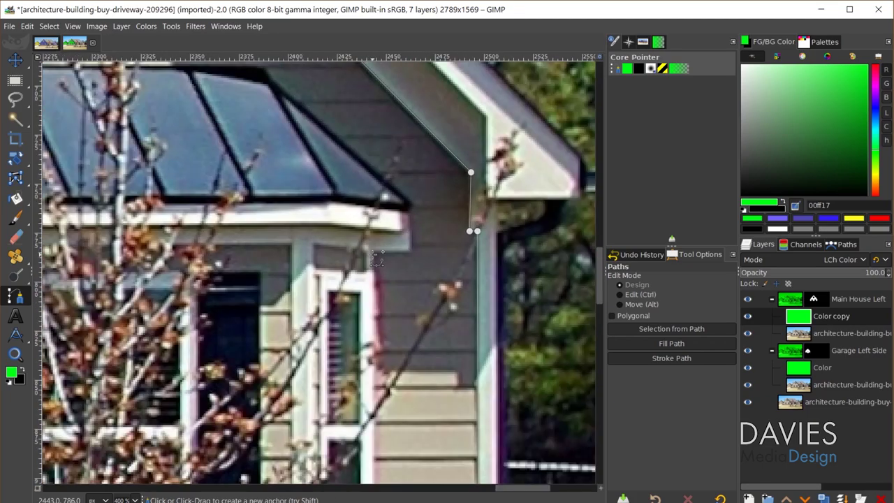
click(374, 252)
click(412, 251)
click(412, 228)
click(410, 215)
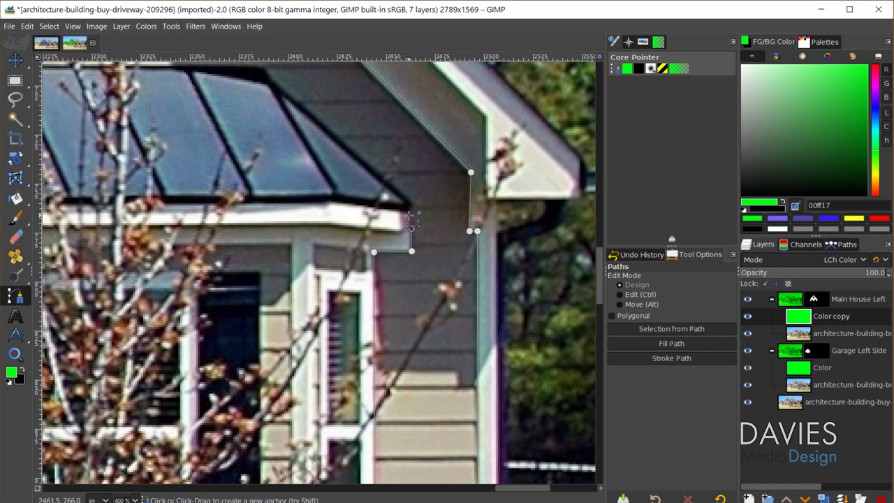
click(415, 205)
scroll(415, 205, down, 1)
scroll(258, 199, up, 3)
scroll(288, 200, left, 8)
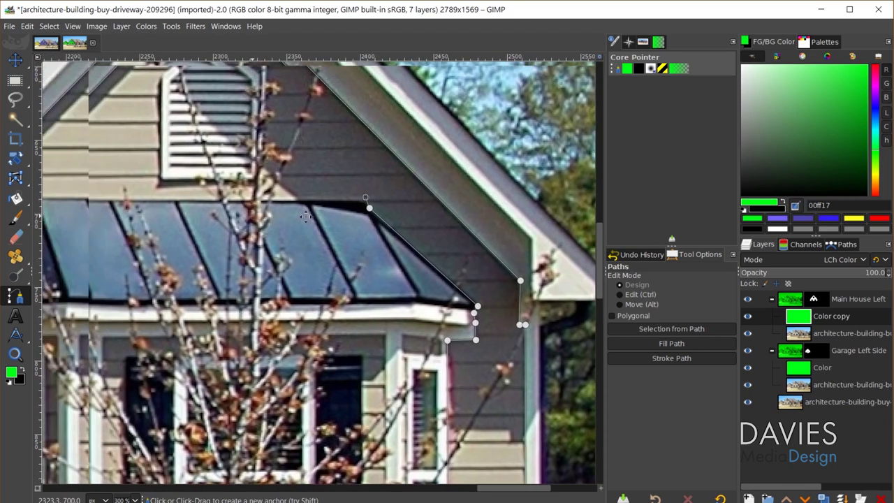
Step: Carry the path across and down the left of the bay roof, along the window's left edge, and close it at the base
click(283, 297)
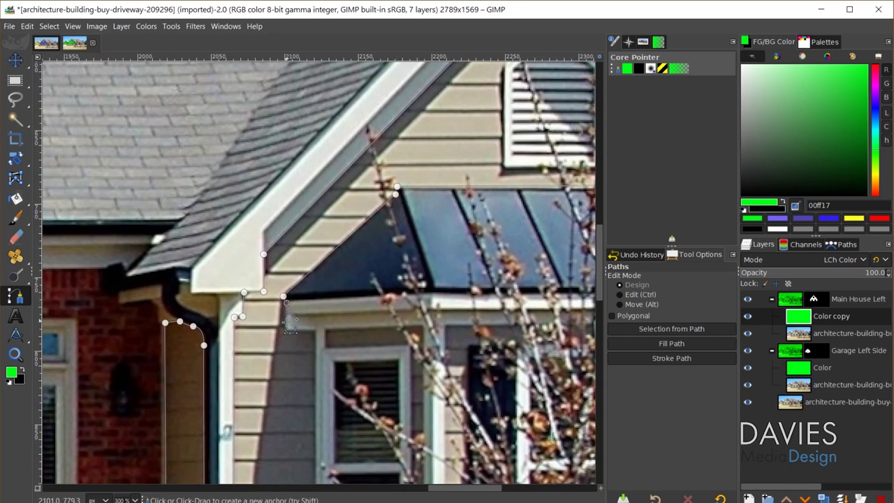
scroll(319, 335, down, 5)
click(320, 312)
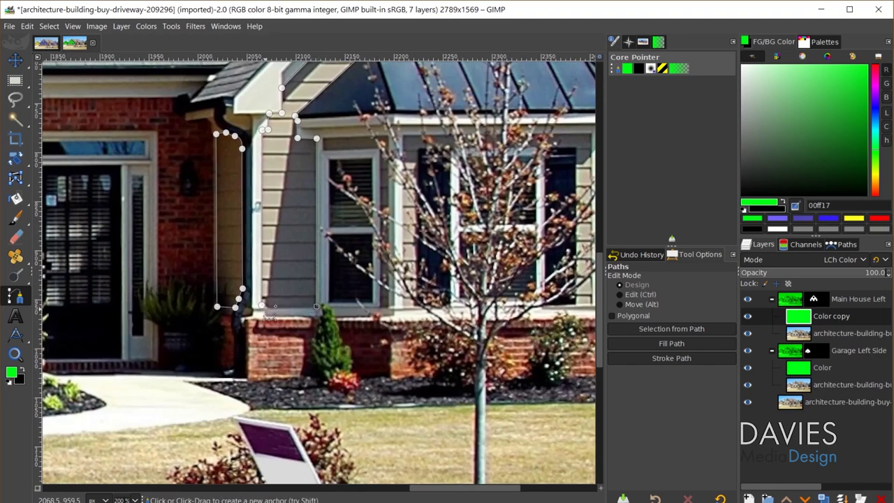
scroll(274, 311, up, 6)
click(274, 310)
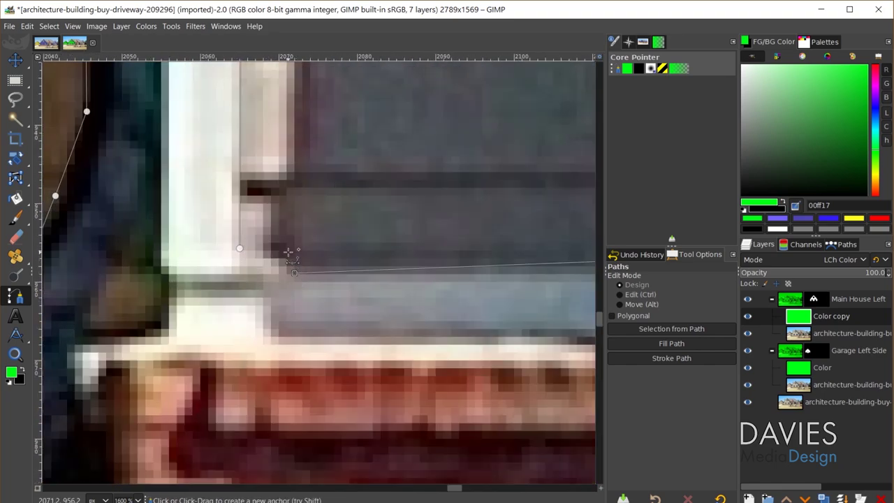
ctrl+click(239, 248)
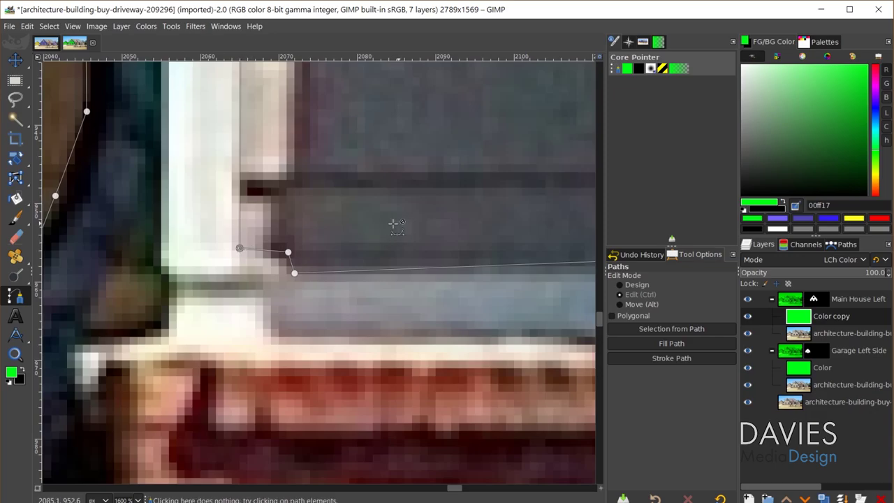
Step: Add a closed five-point path component around the gable vent and its frame
scroll(414, 238, down, 6)
scroll(307, 164, down, 1)
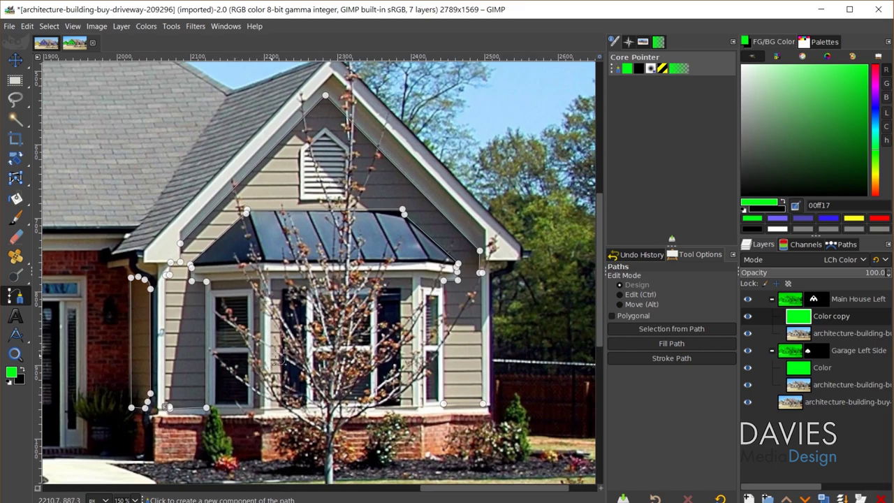
scroll(329, 142, up, 3)
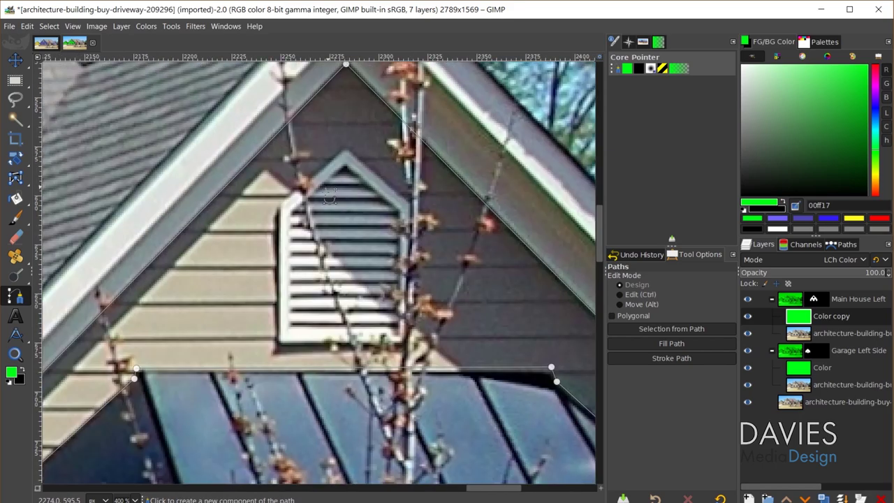
scroll(329, 198, up, 3)
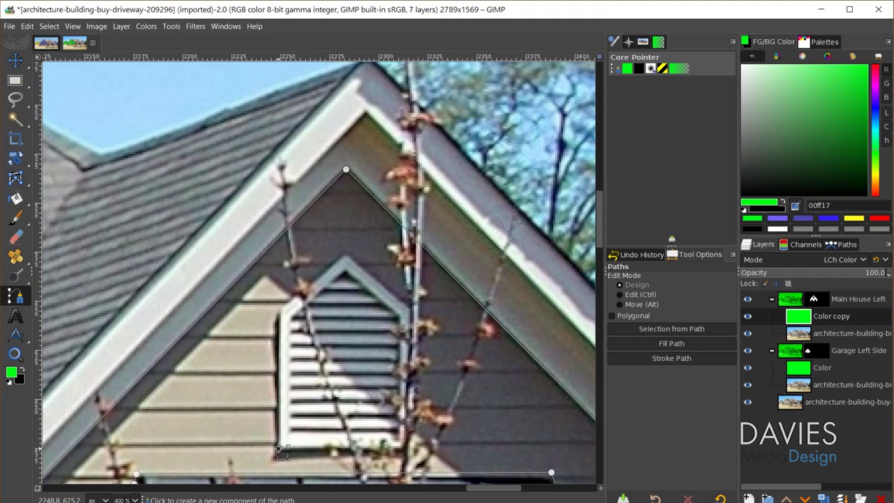
click(278, 448)
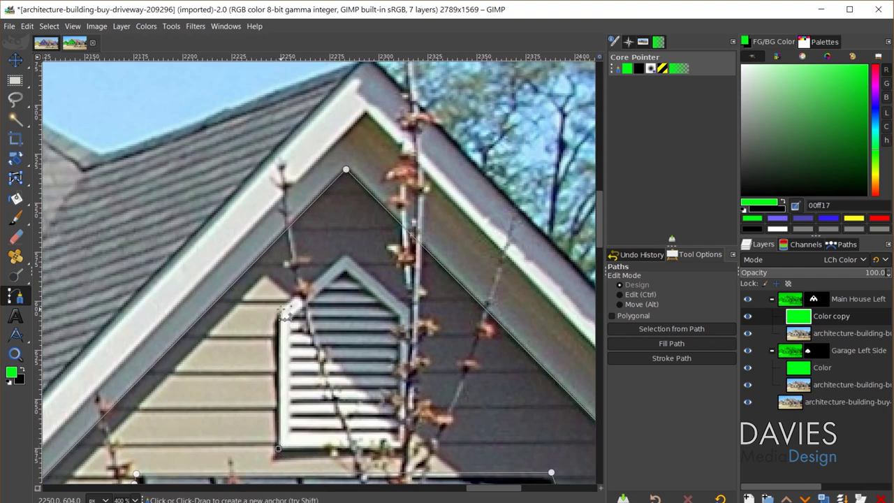
click(281, 310)
click(345, 254)
click(409, 309)
click(407, 449)
ctrl+scroll(280, 452, down, 1)
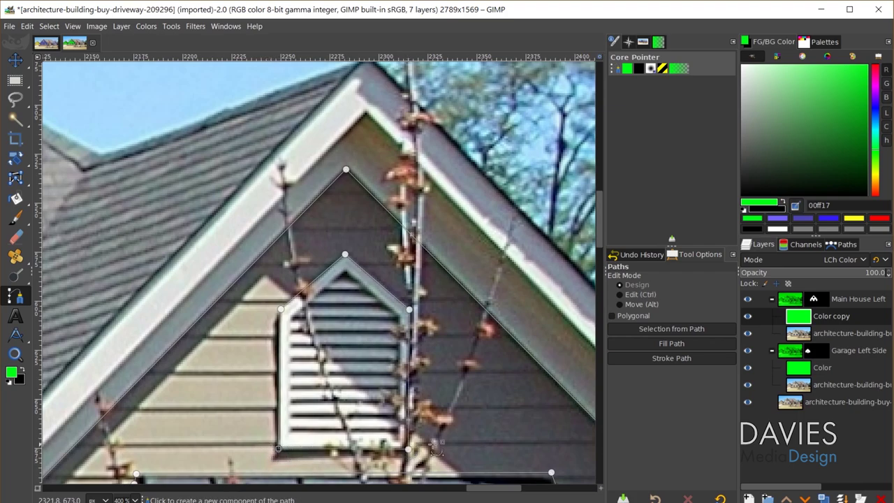
Step: Add a closed path component around the siding above and beside the bay's left window
scroll(293, 412, down, 10)
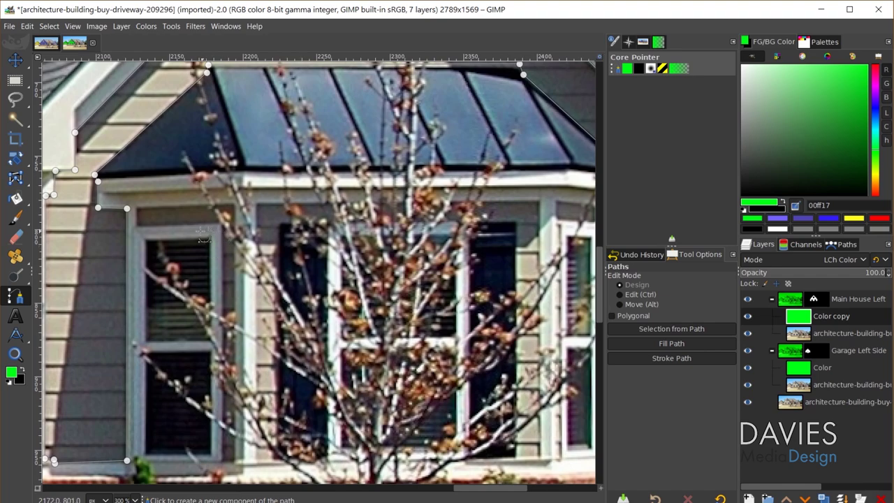
click(138, 225)
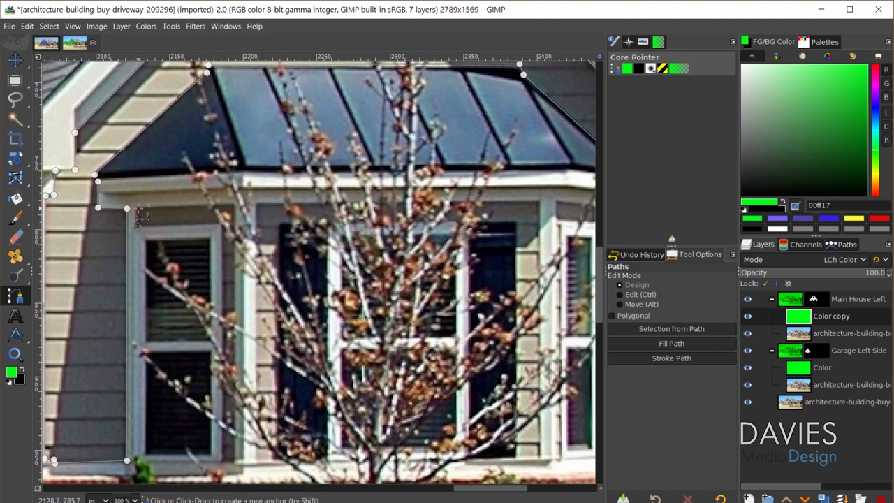
click(236, 205)
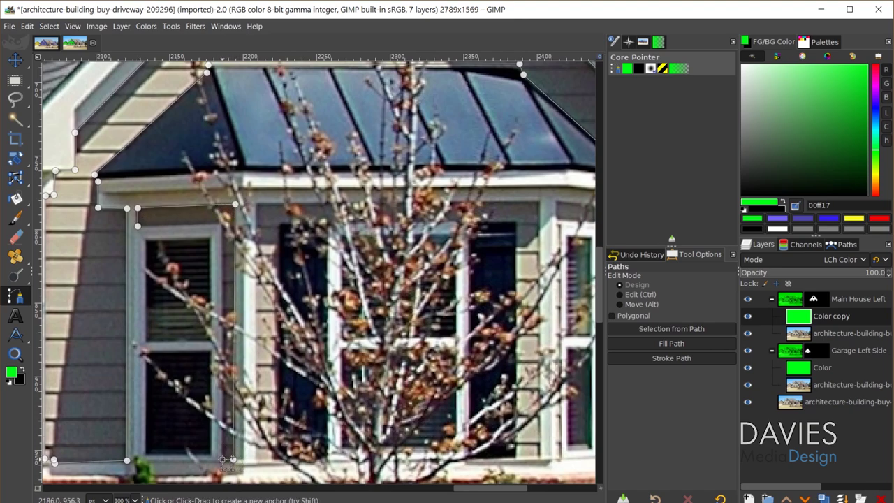
click(224, 223)
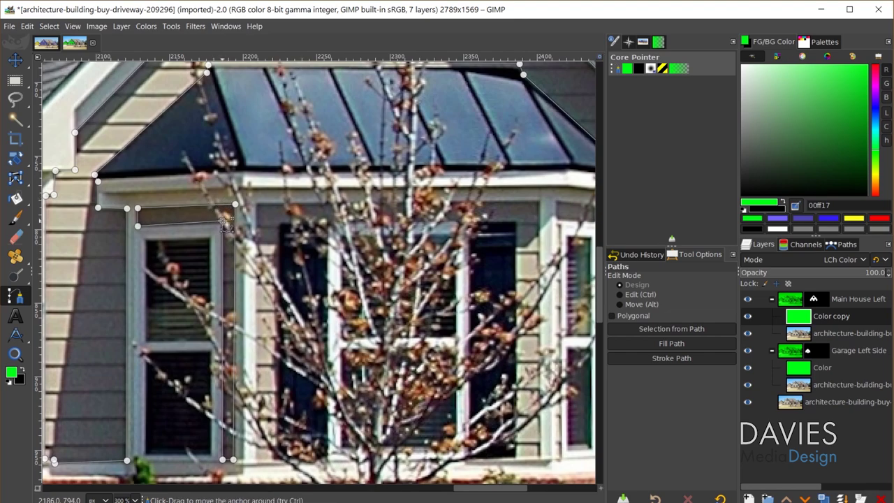
Step: Add a closed U-shaped path component around the siding above and beside the shutters of the bay's center window
click(255, 205)
click(255, 460)
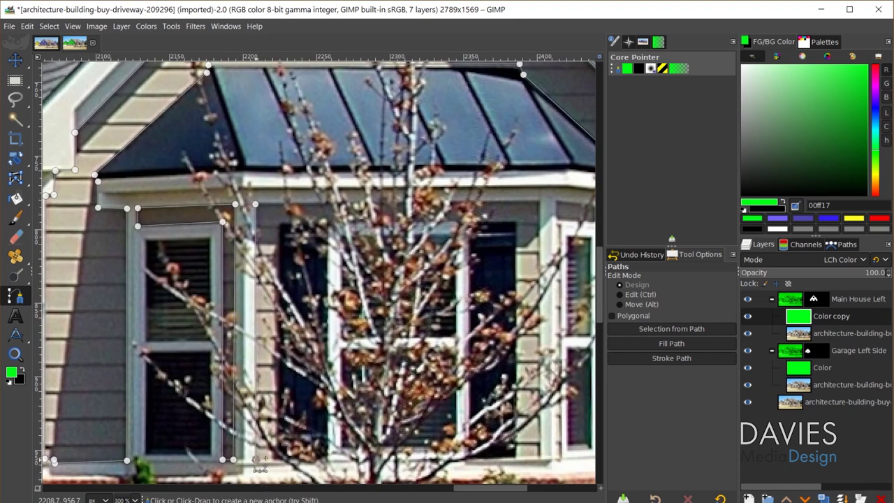
click(274, 460)
click(278, 222)
click(517, 222)
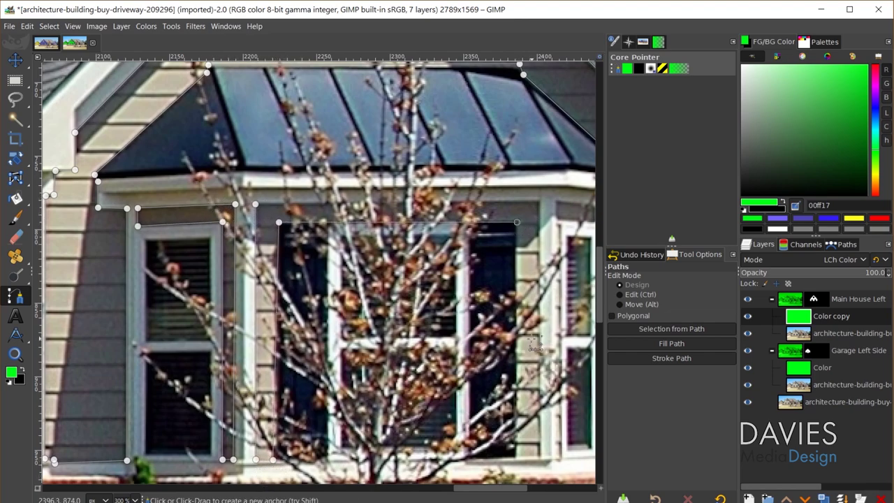
click(516, 456)
click(540, 455)
click(540, 201)
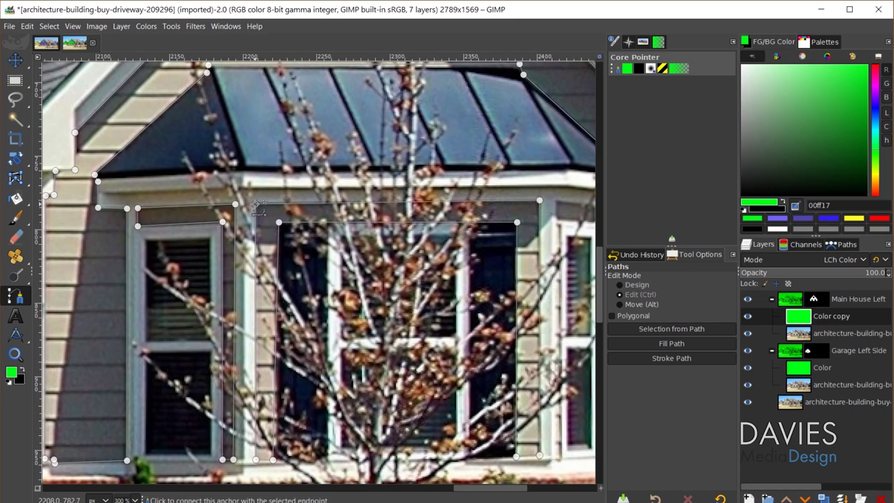
click(255, 205)
Step: Add a closed path component around the siding above and beside the bay's right window
scroll(358, 179, right, 5)
scroll(358, 180, down, 1)
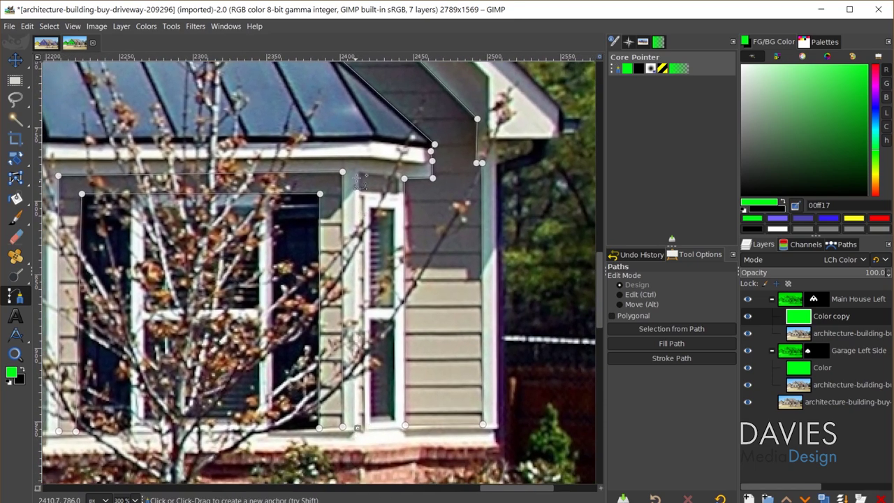
click(359, 172)
click(396, 174)
click(397, 191)
click(364, 193)
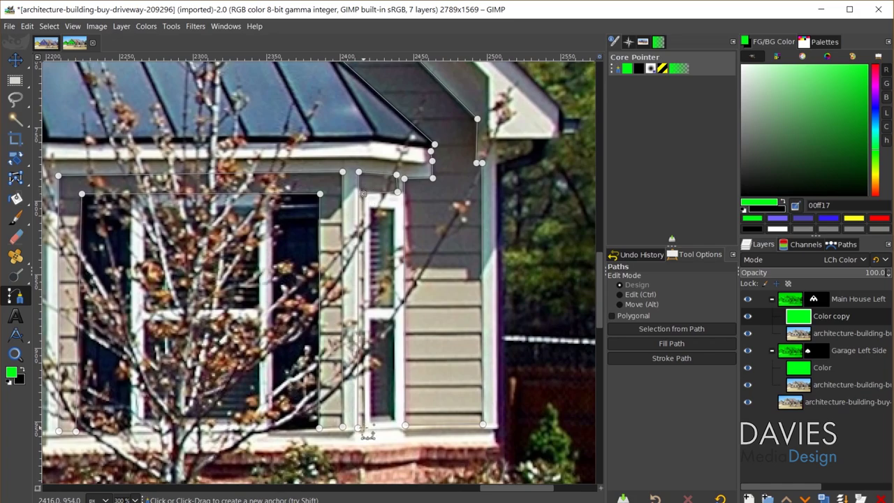
key(ctrl)
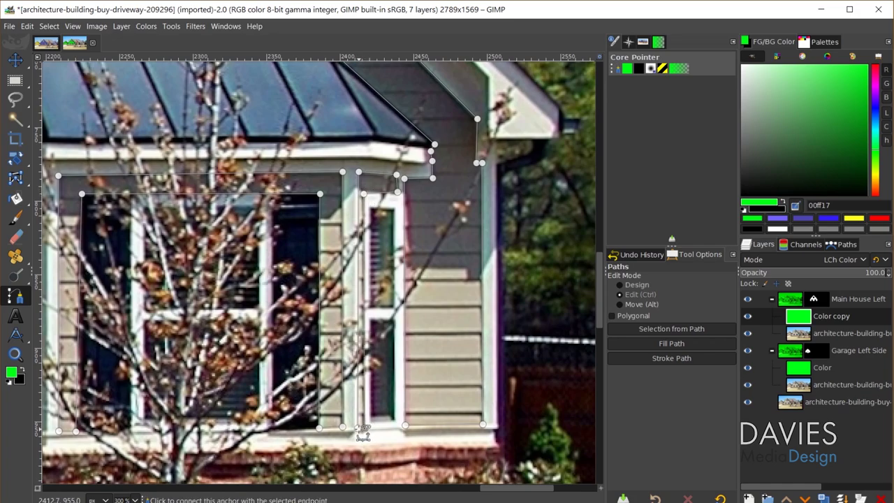
click(363, 434)
Step: Convert the completed siding path of the right gable into a selection
scroll(143, 290, down, 4)
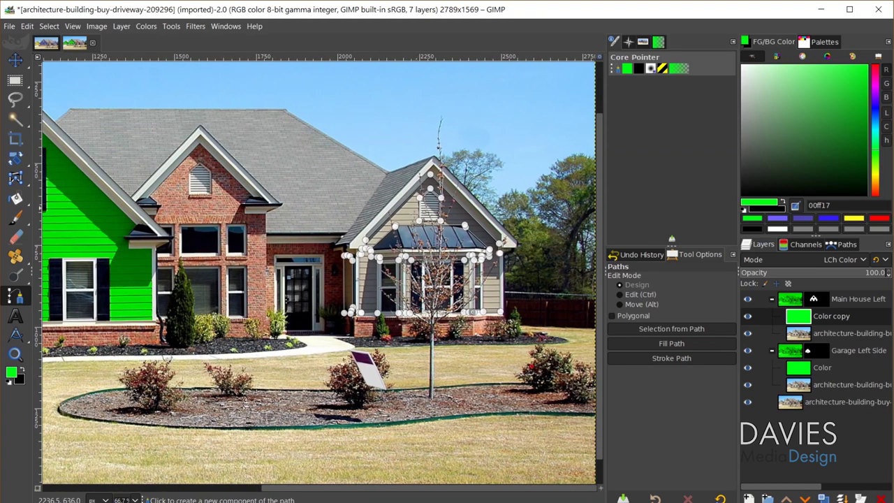
scroll(420, 211, up, 2)
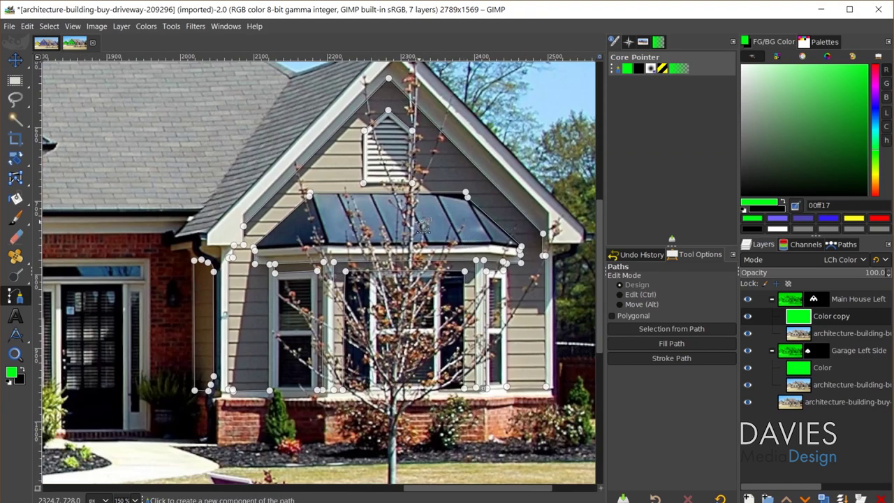
click(673, 329)
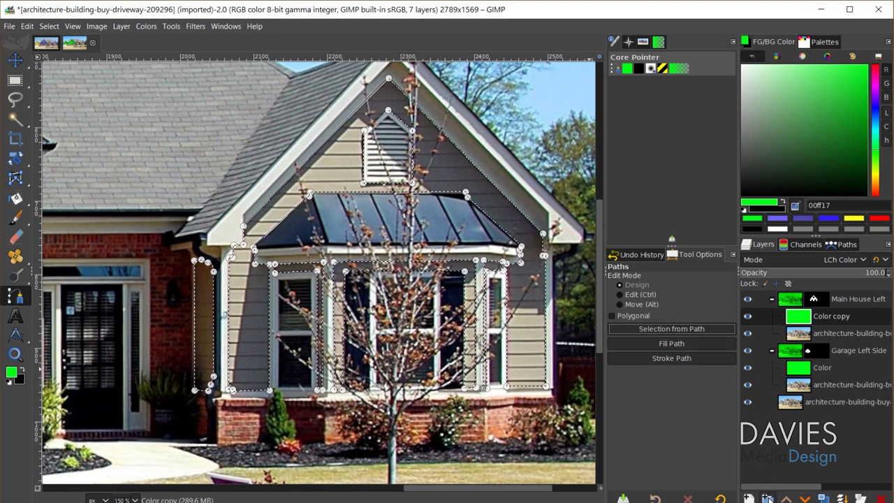
Step: Create a layer group at the top of the layer stack and name it "Main House Right"
click(767, 498)
drag(801, 320, 807, 299)
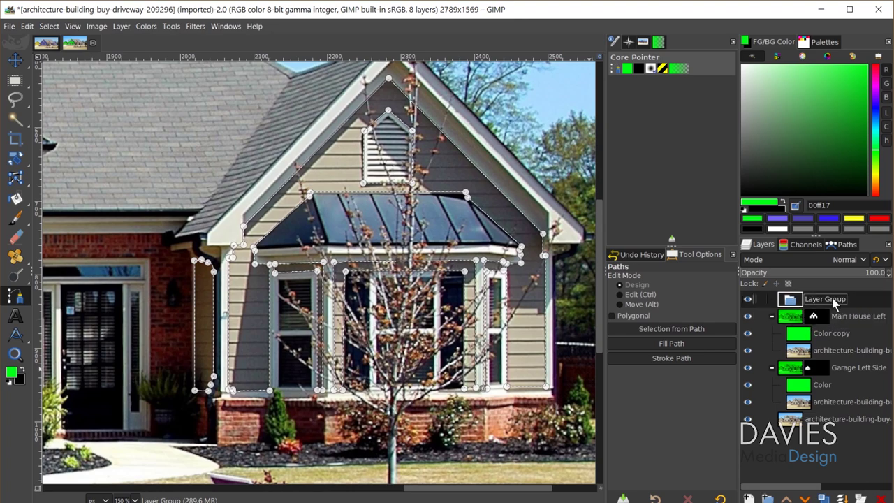
double_click(831, 298)
text(Main House Right)
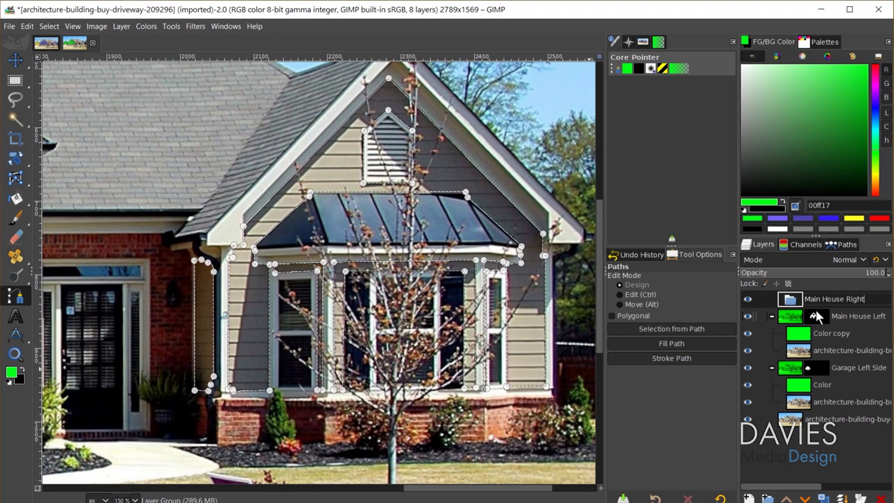
key(Return)
Step: Place duplicates of the original photo layer and the green color layer inside the Main House Right group, with the color above the photo
click(791, 425)
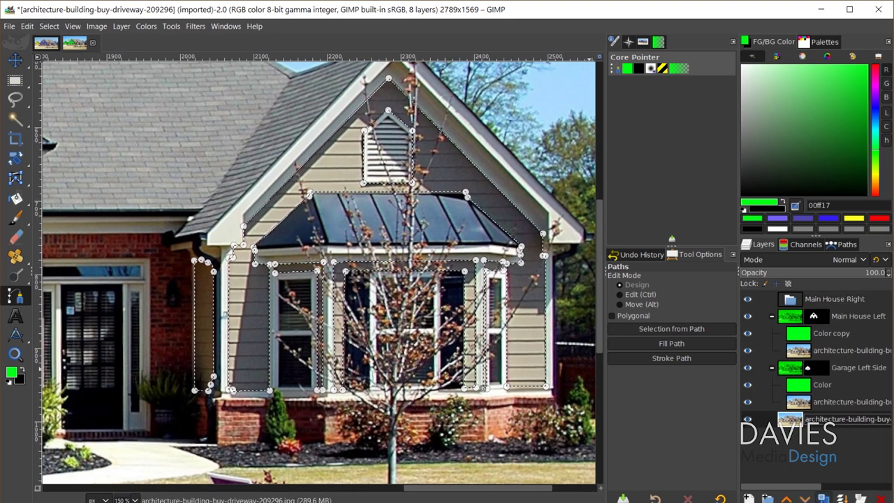
key(ctrl+shift+d)
drag(792, 421, 822, 301)
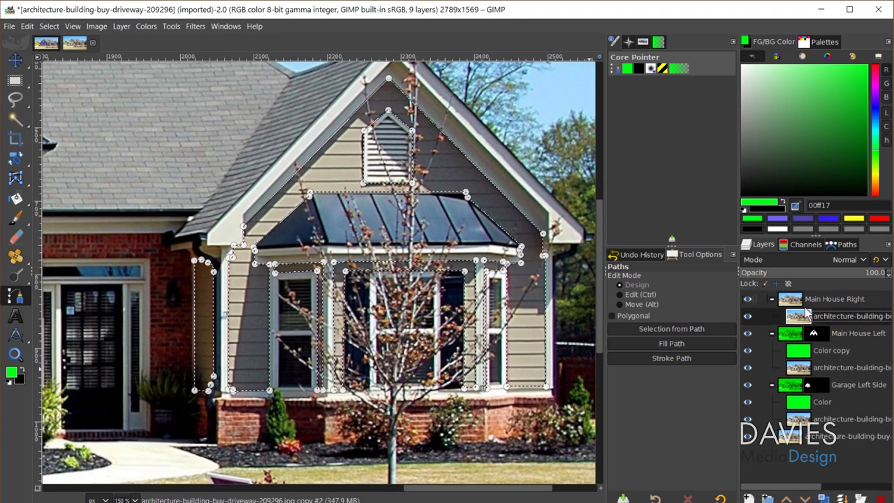
click(801, 357)
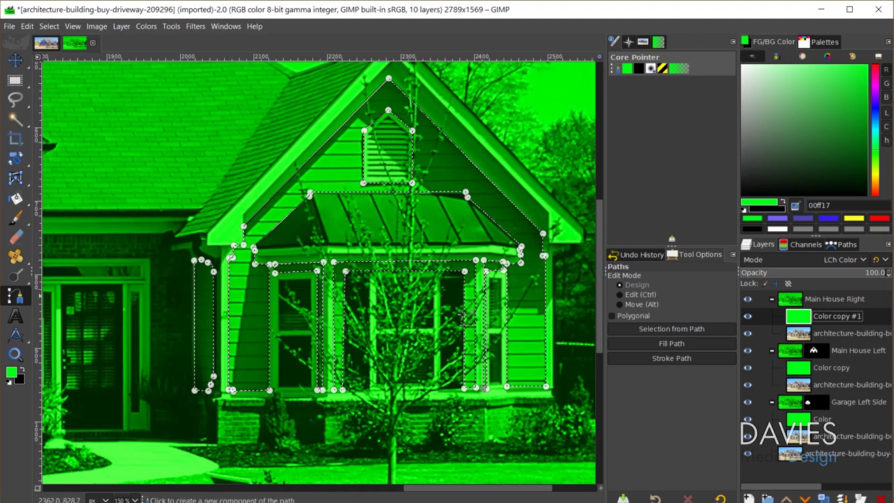
Step: Add a layer mask initialized from the selection to the Main House Right group
click(801, 298)
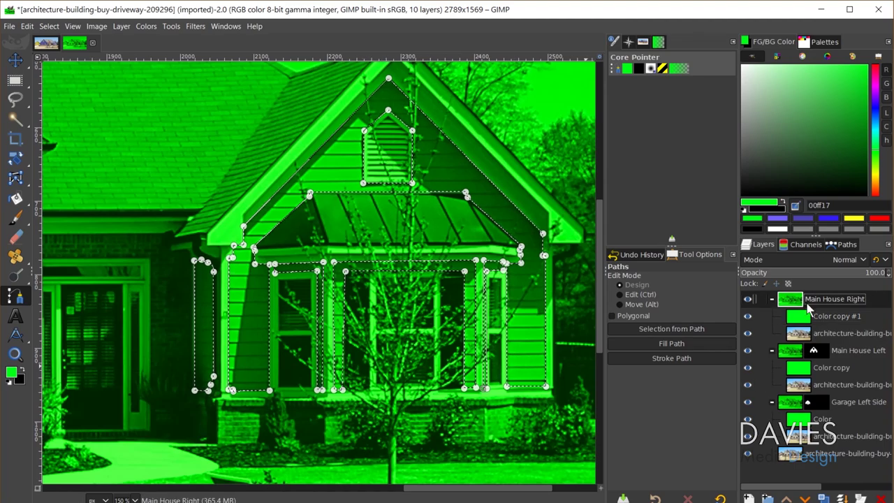
right_click(795, 305)
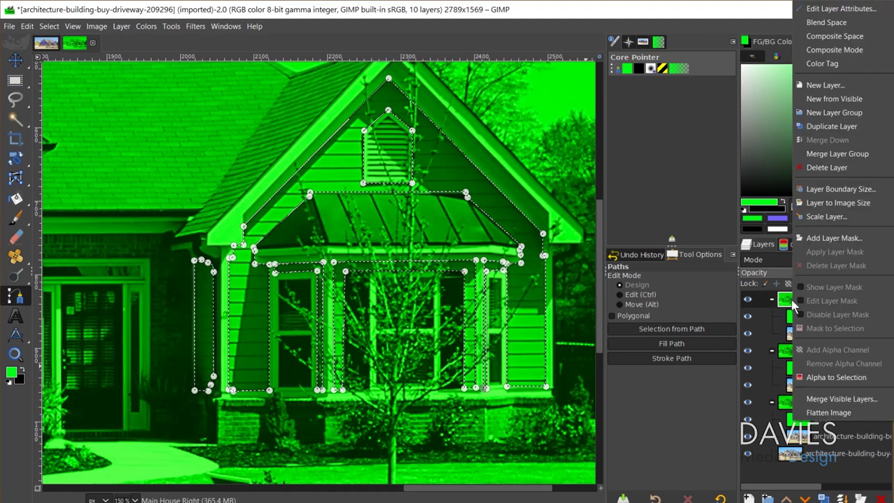
click(853, 238)
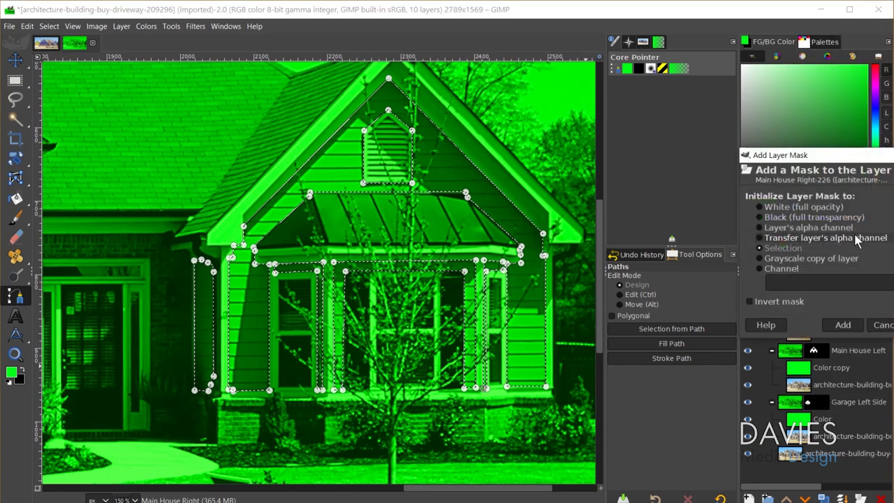
click(843, 325)
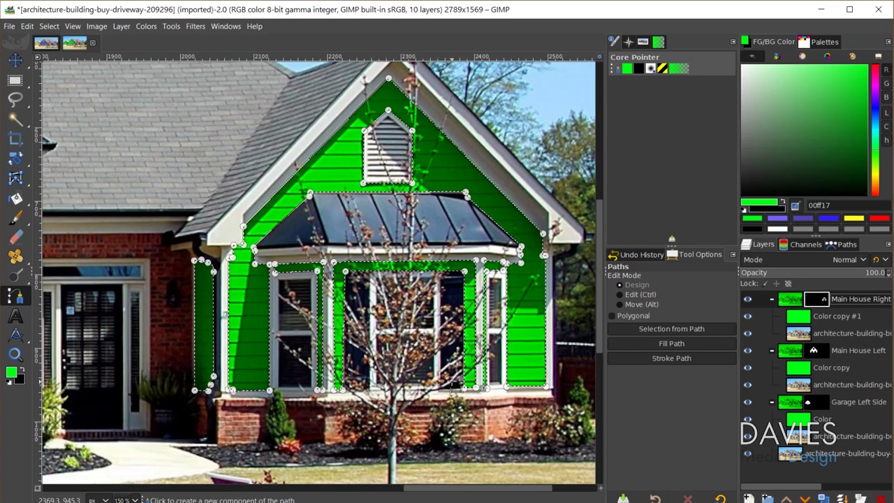
Step: Examine the recolored siding across the whole house with the Move tool active
click(14, 60)
key(minus)
key(minus)
key(minus)
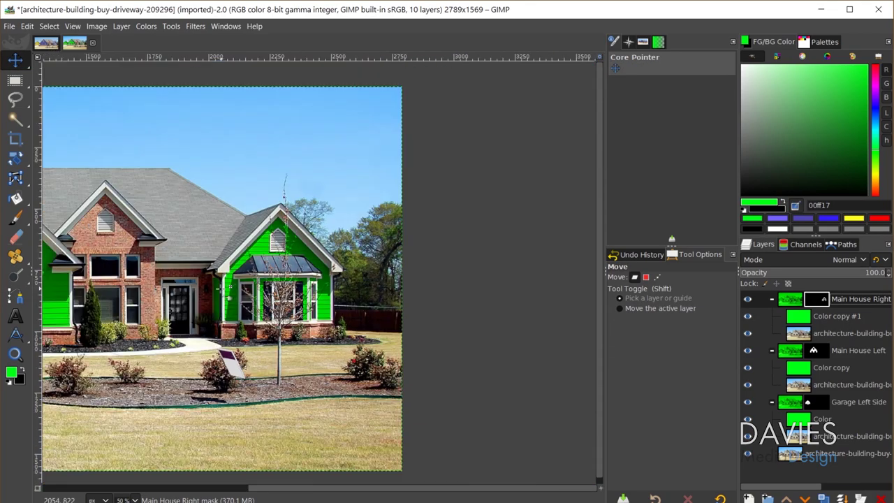
key(minus)
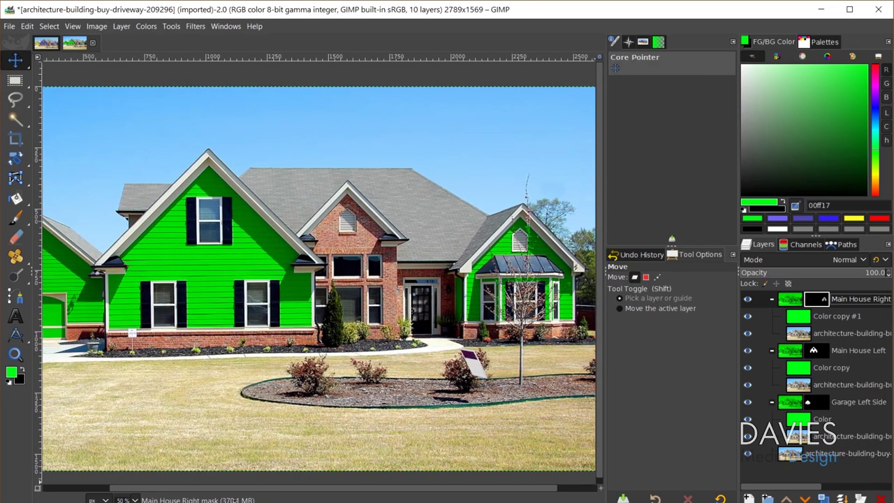
key(minus)
key(plus)
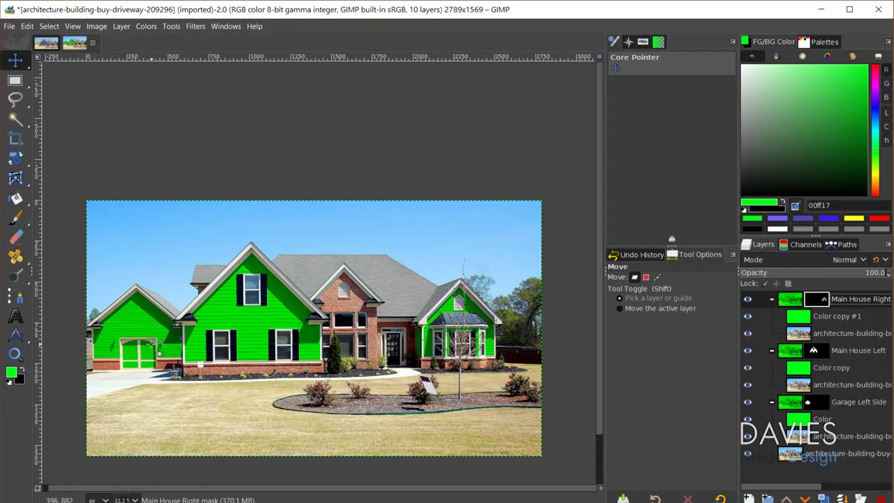
Step: Target the Garage Left Side layer mask with the Paintbrush and reset the colors to black foreground and white background
scroll(137, 342, up, 3)
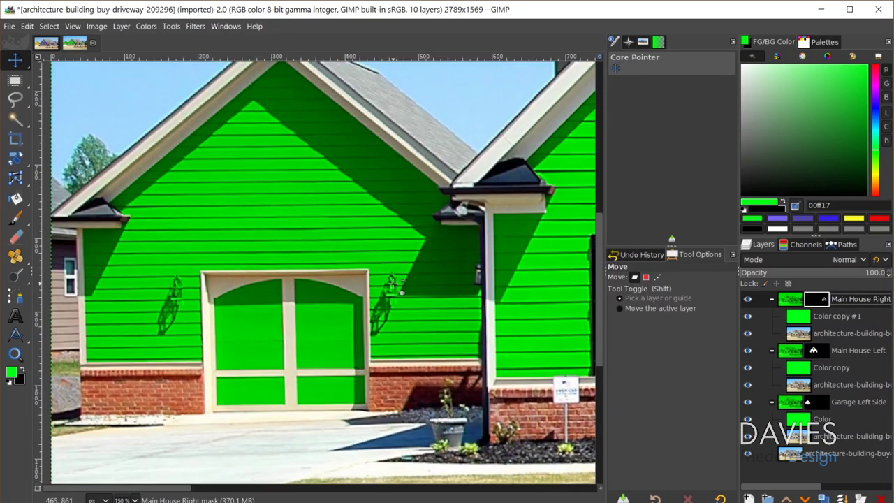
click(817, 404)
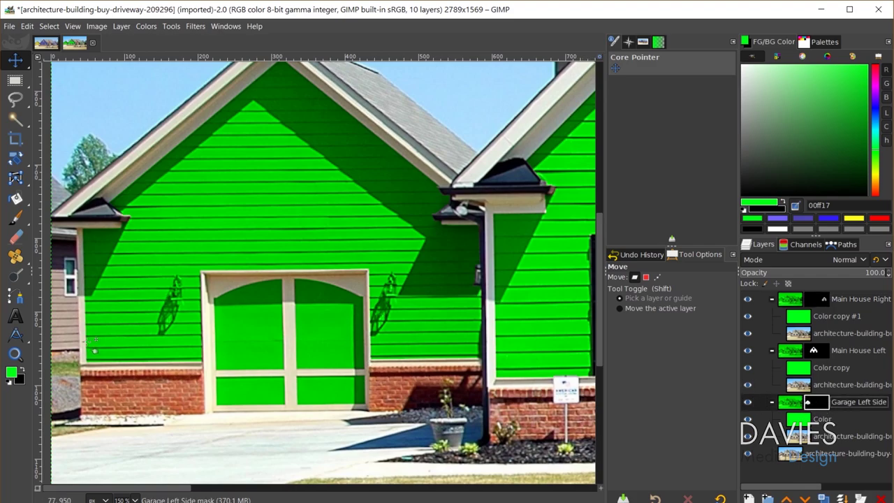
click(15, 218)
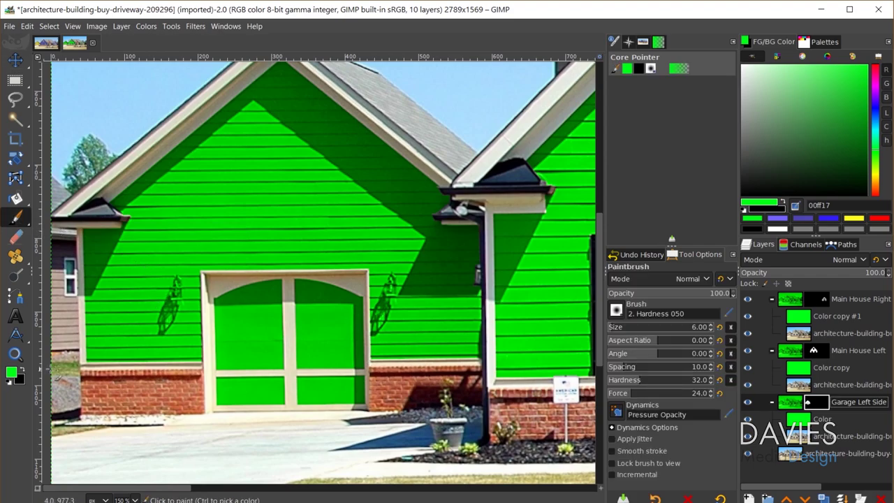
click(9, 383)
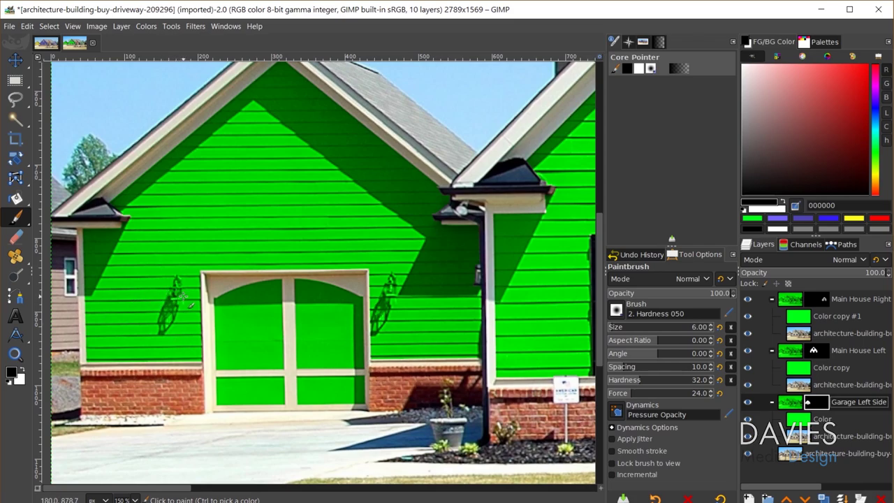
Step: Set the brush size to 7 and paint black on the mask over the wall lantern left of the garage door
ctrl+scroll(171, 297, up, 5)
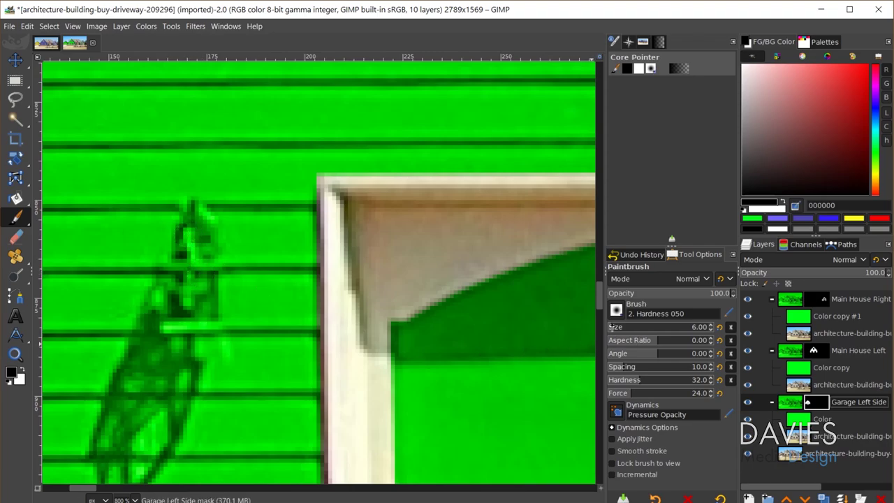
drag(612, 326, 613, 327)
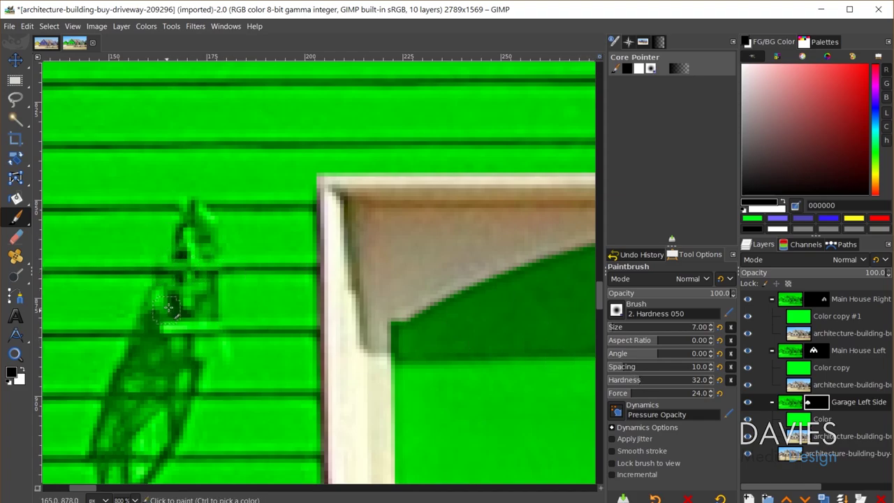
mouse_move(153, 332)
mouse_down()
mouse_move(161, 264)
mouse_move(211, 265)
mouse_move(180, 267)
mouse_move(179, 236)
mouse_move(194, 243)
mouse_move(187, 203)
mouse_move(194, 234)
mouse_up()
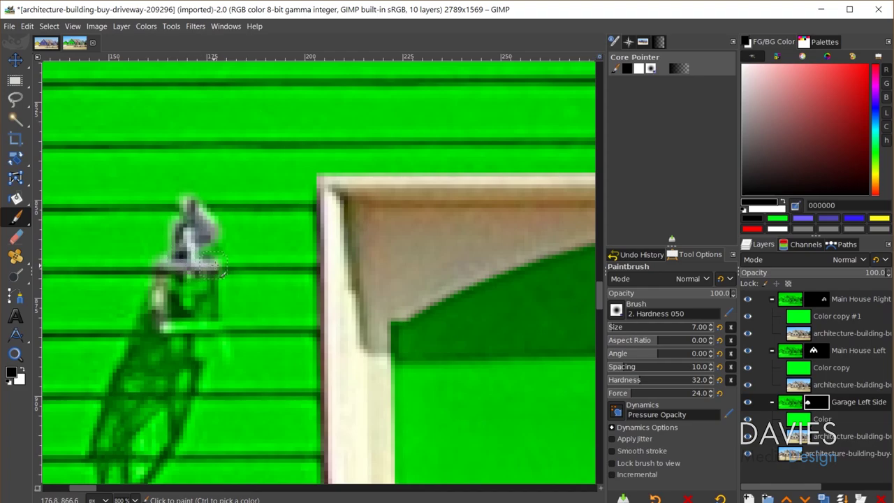
mouse_move(213, 265)
mouse_down()
mouse_move(219, 334)
mouse_move(159, 325)
mouse_move(183, 293)
mouse_move(186, 301)
mouse_up()
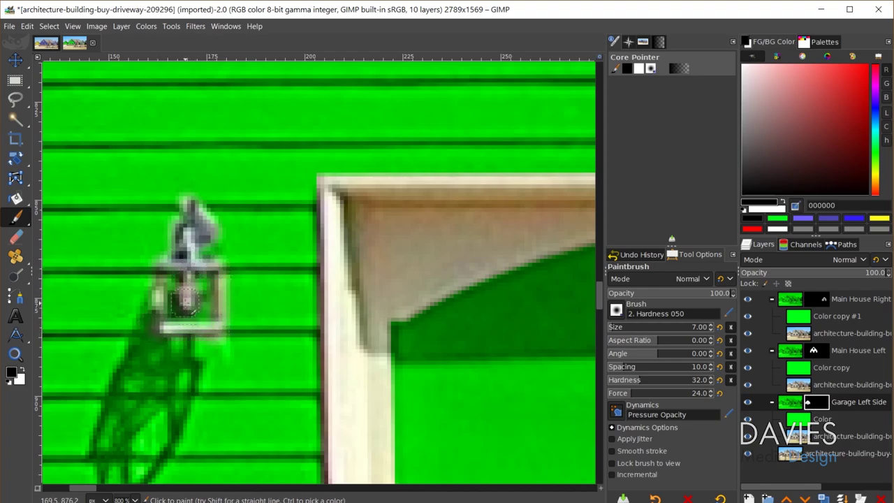
Step: Paint black on the Garage Left Side mask over the wall lantern right of the garage door
scroll(210, 307, down, 3)
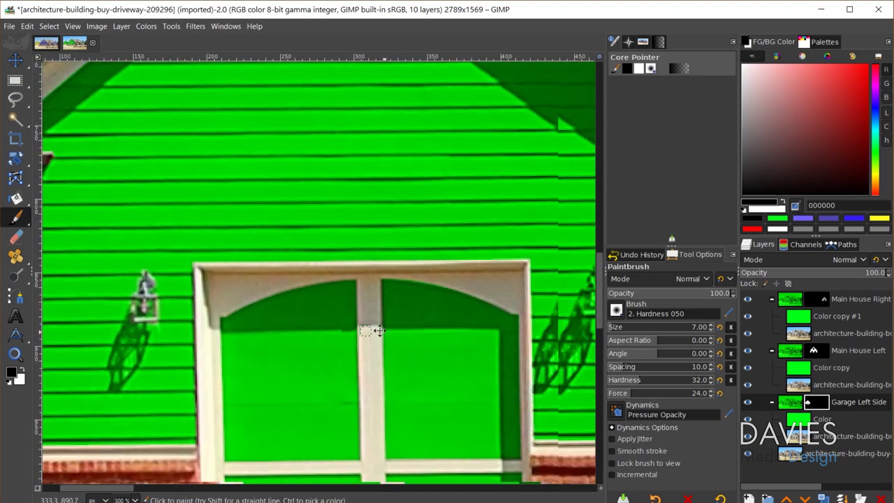
scroll(377, 330, right, 5)
scroll(357, 280, up, 2)
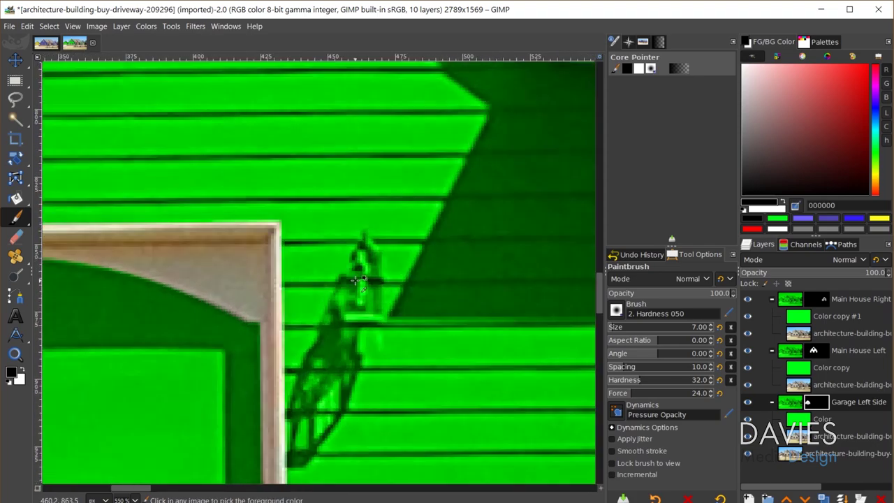
scroll(370, 285, up, 2)
mouse_move(326, 270)
mouse_down()
mouse_move(325, 330)
mouse_move(339, 347)
mouse_move(397, 344)
mouse_move(390, 279)
mouse_move(398, 278)
mouse_move(329, 270)
mouse_move(357, 264)
mouse_move(364, 327)
mouse_move(351, 204)
mouse_move(390, 232)
mouse_move(365, 203)
mouse_move(396, 264)
mouse_up()
scroll(395, 264, down, 4)
scroll(441, 365, down, 2)
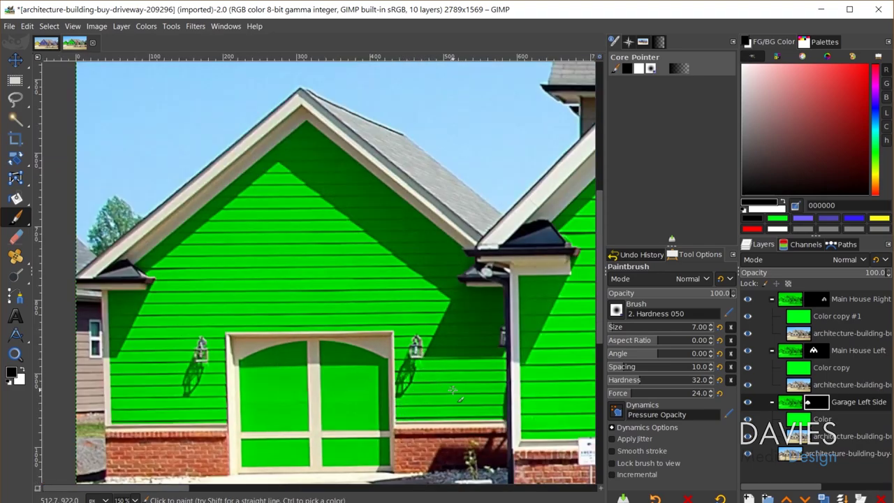
Step: Target the Main House Right group's layer mask and paint black over the siding behind the potted plant's leaves beside the front door
scroll(552, 378, right, 10)
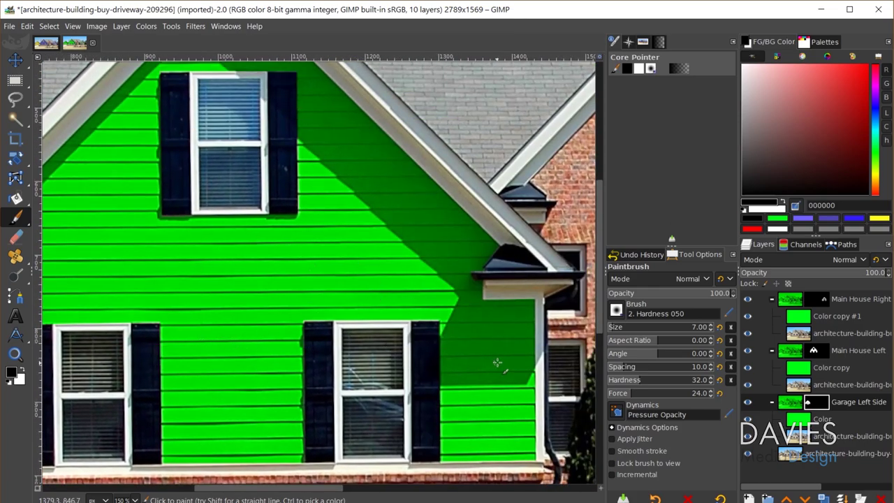
scroll(527, 348, right, 8)
scroll(493, 323, right, 4)
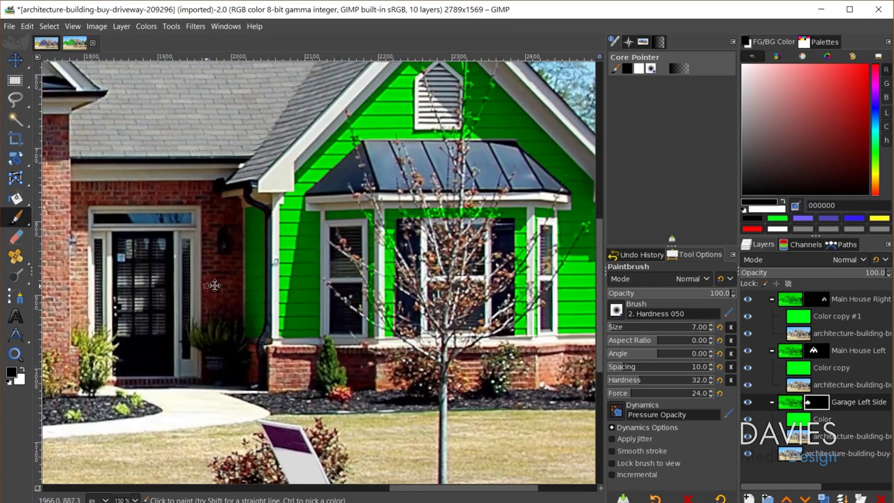
scroll(295, 269, left, 1)
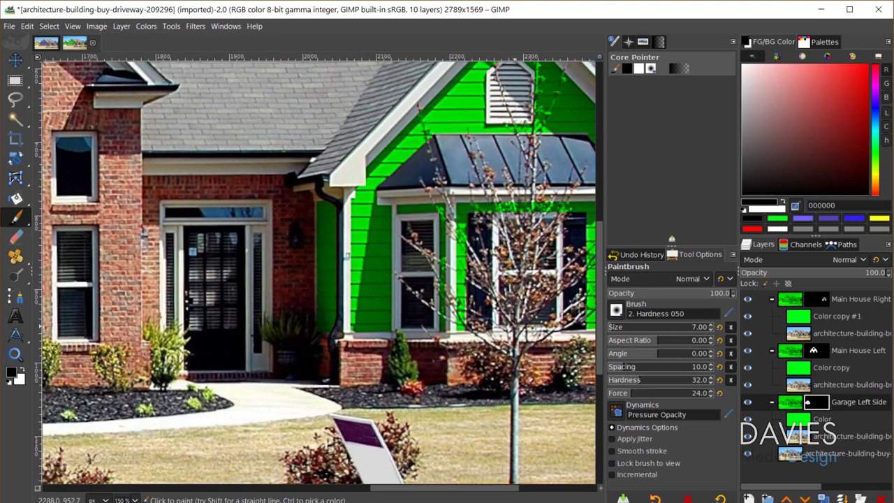
click(817, 299)
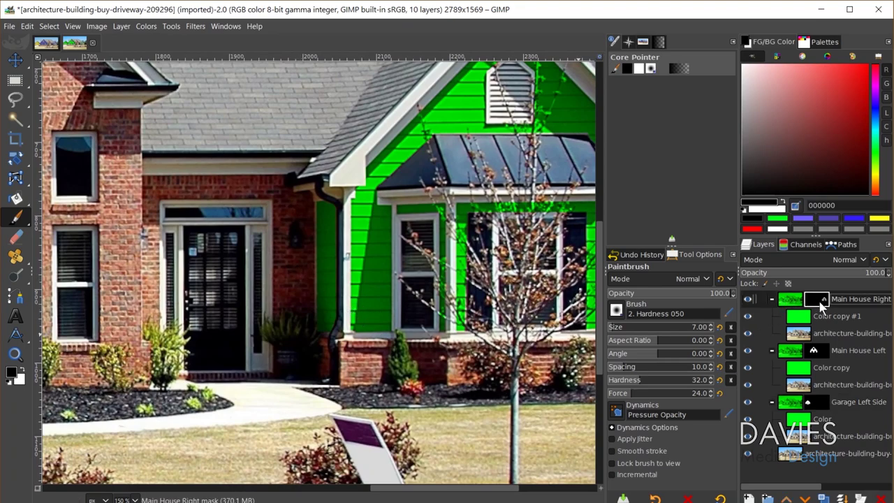
scroll(320, 335, up, 4)
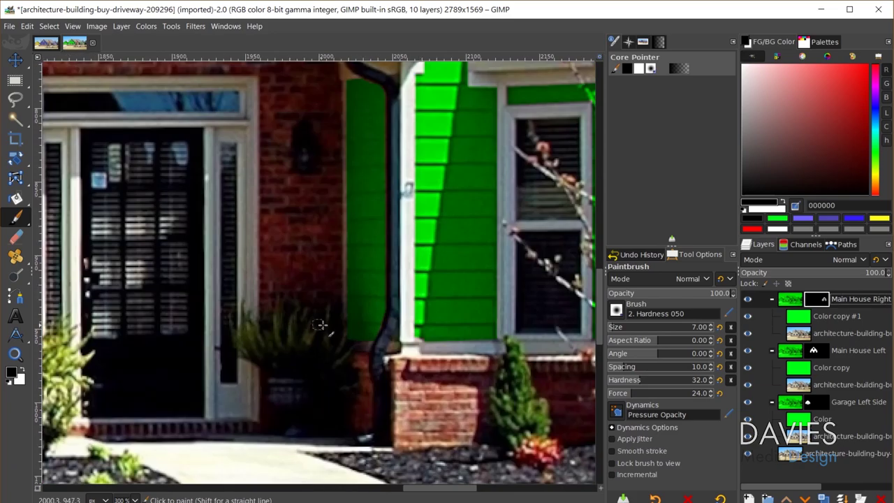
scroll(350, 371, up, 2)
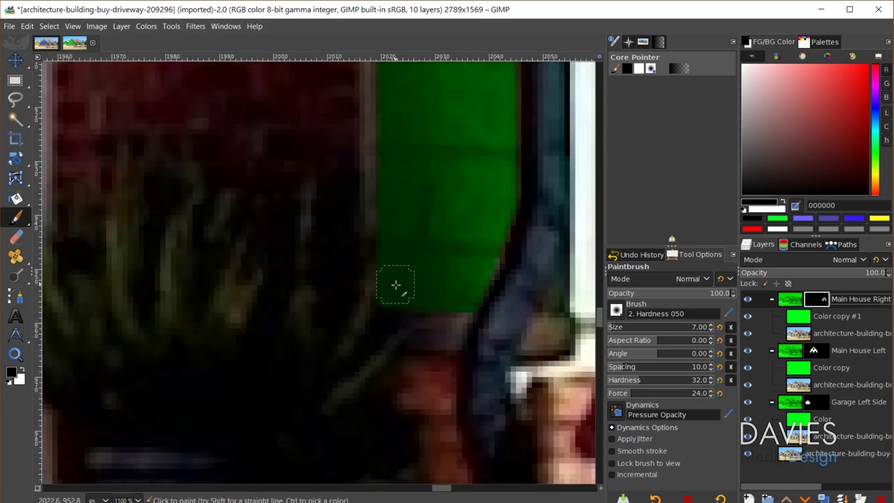
mouse_move(403, 299)
mouse_down()
mouse_move(388, 336)
mouse_move(422, 295)
mouse_move(390, 316)
mouse_move(405, 263)
mouse_move(386, 278)
mouse_move(377, 235)
mouse_move(422, 251)
mouse_move(446, 298)
mouse_up()
mouse_move(409, 238)
mouse_down()
mouse_move(428, 191)
mouse_move(420, 234)
mouse_move(390, 251)
mouse_move(378, 241)
mouse_move(445, 270)
mouse_up()
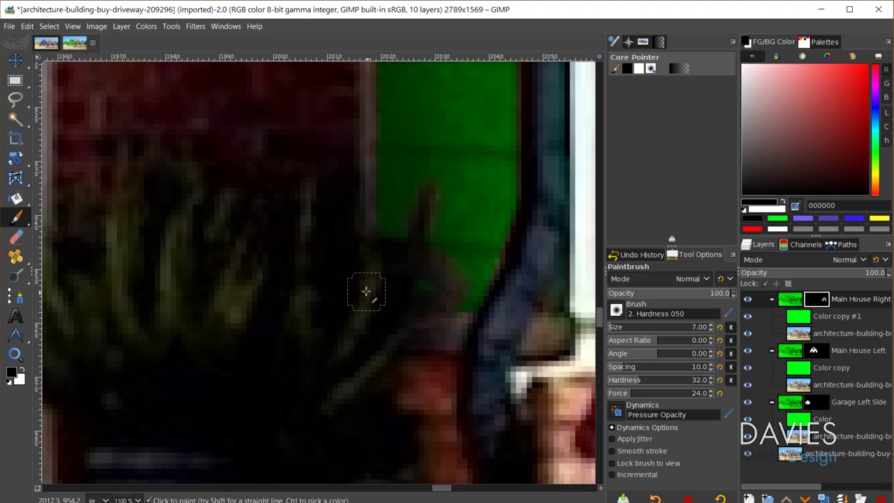
Step: Paint black on the Main House Right mask along the thin branch crossing the gable siding left of the attic vent
ctrl+scroll(504, 216, down, 3)
scroll(535, 188, up, 5)
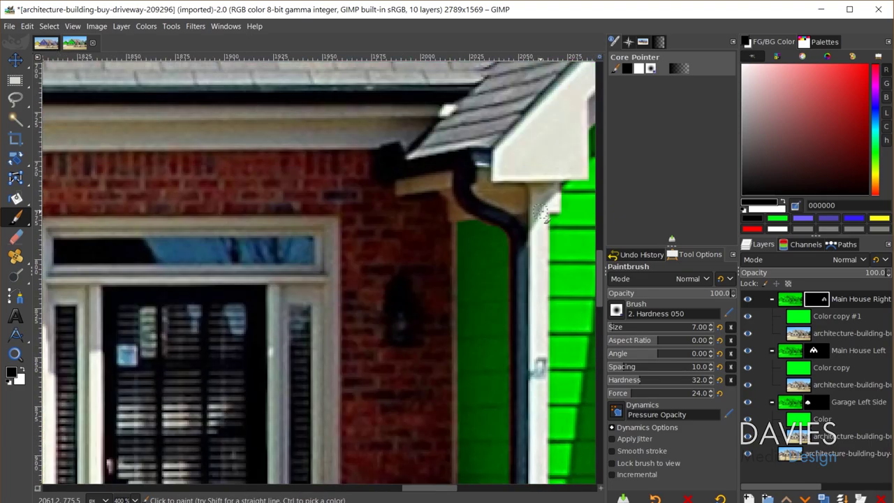
drag(549, 393, 201, 234)
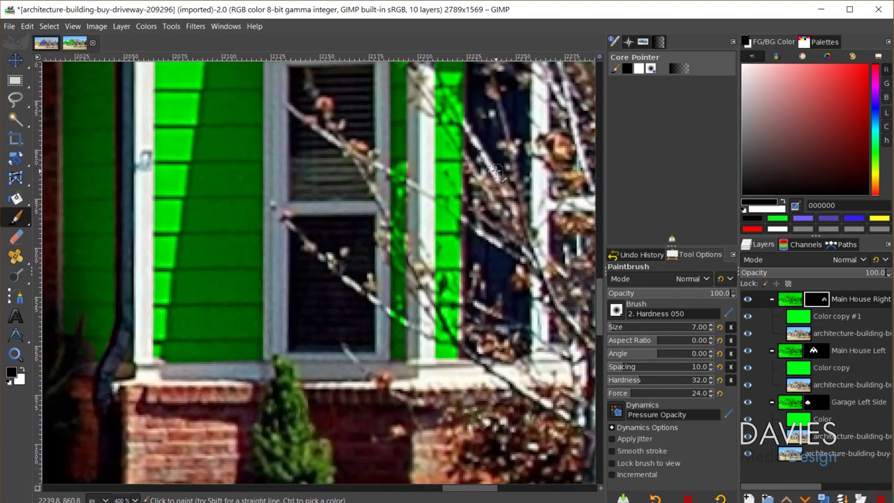
drag(495, 171, 231, 241)
key(1)
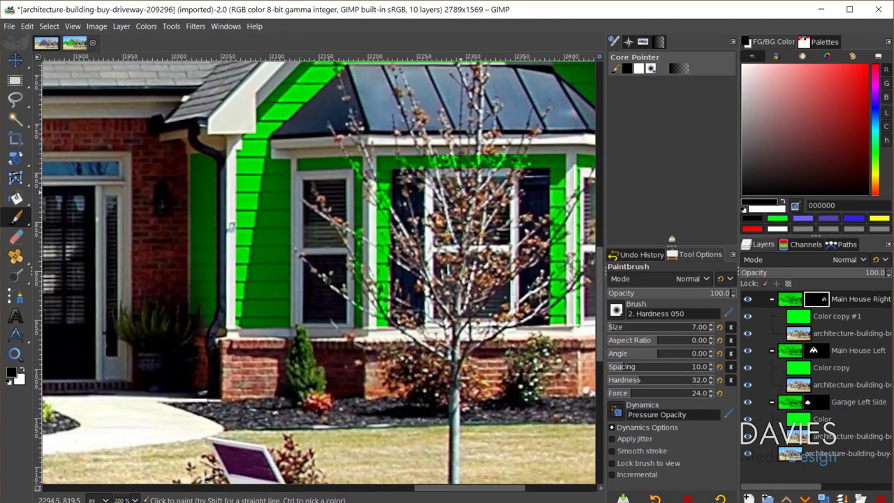
key(2)
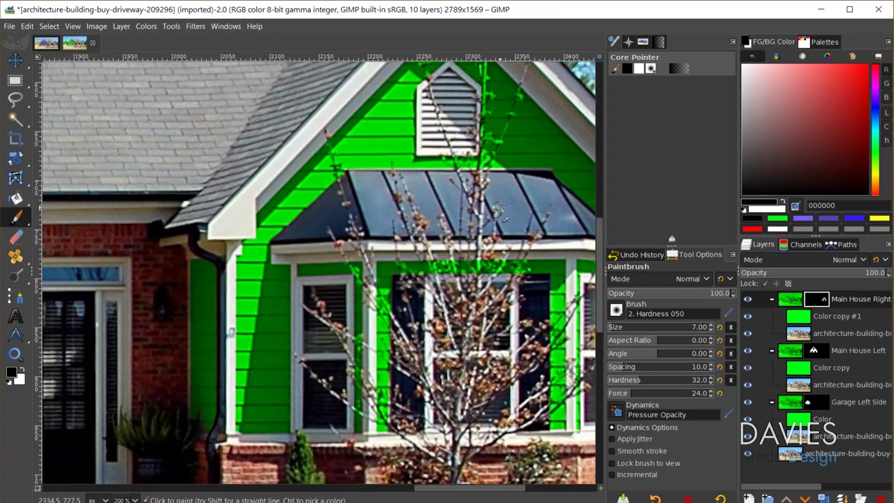
scroll(498, 210, down, 1)
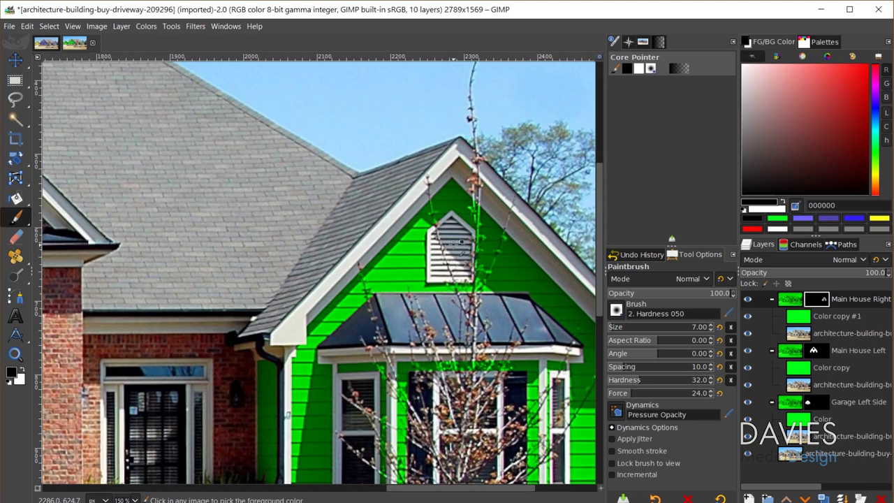
scroll(463, 244, up, 4)
scroll(409, 218, up, 3)
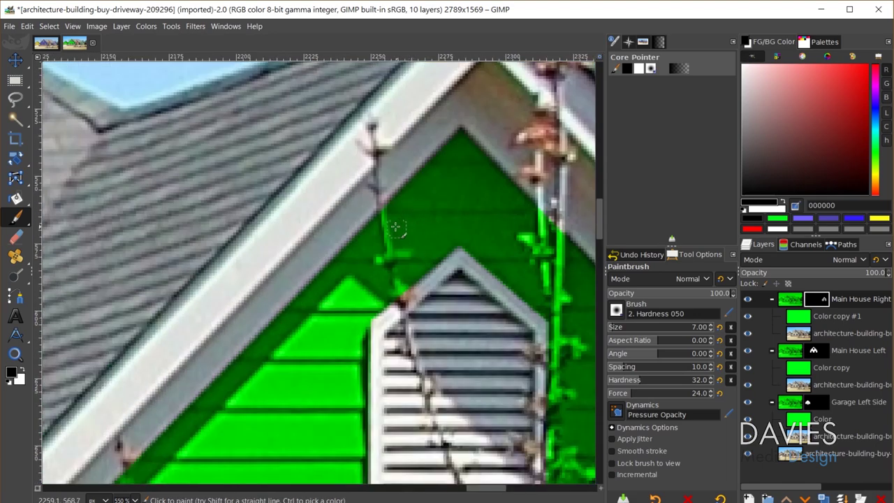
mouse_move(383, 205)
mouse_down()
mouse_move(391, 258)
mouse_move(380, 261)
mouse_move(409, 254)
mouse_move(379, 263)
mouse_move(391, 264)
mouse_move(399, 302)
mouse_up()
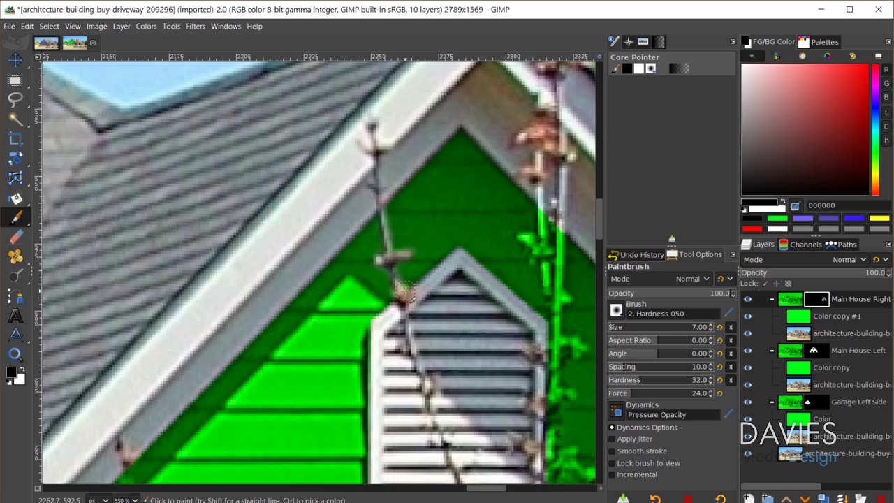
Step: Paint black on the mask over the tree's main stems and buds along the right edge of the attic vent
scroll(433, 307, right, 5)
scroll(433, 307, down, 1)
drag(301, 205, 328, 265)
mouse_move(326, 181)
mouse_down()
mouse_move(348, 272)
mouse_move(349, 342)
mouse_up()
scroll(350, 342, down, 3)
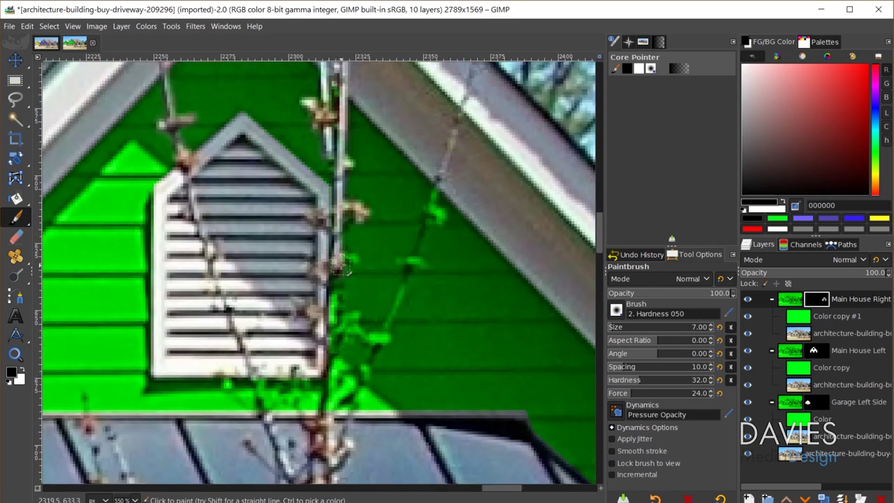
mouse_move(341, 245)
mouse_down()
mouse_move(349, 336)
mouse_move(353, 322)
mouse_up()
Step: Mask out the twigs below the attic vent and the thin diagonal branch on the gable siding to its right
scroll(352, 323, down, 4)
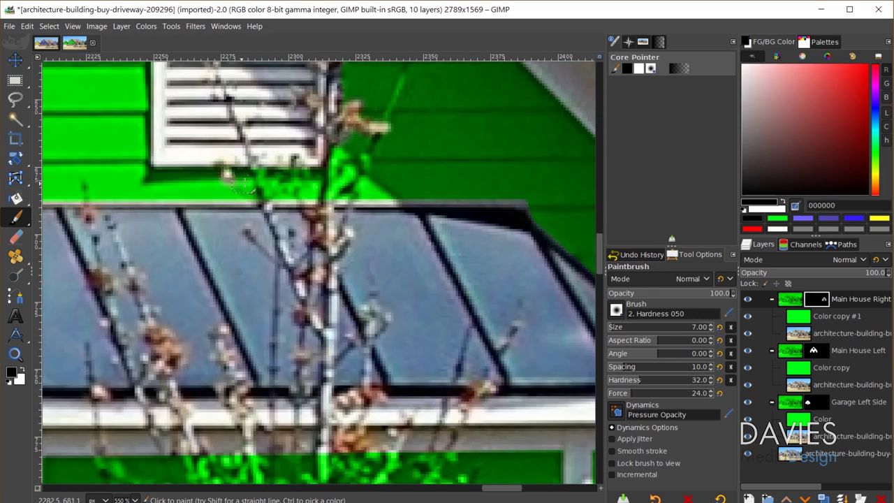
drag(227, 176, 327, 187)
drag(333, 154, 352, 201)
scroll(352, 203, up, 4)
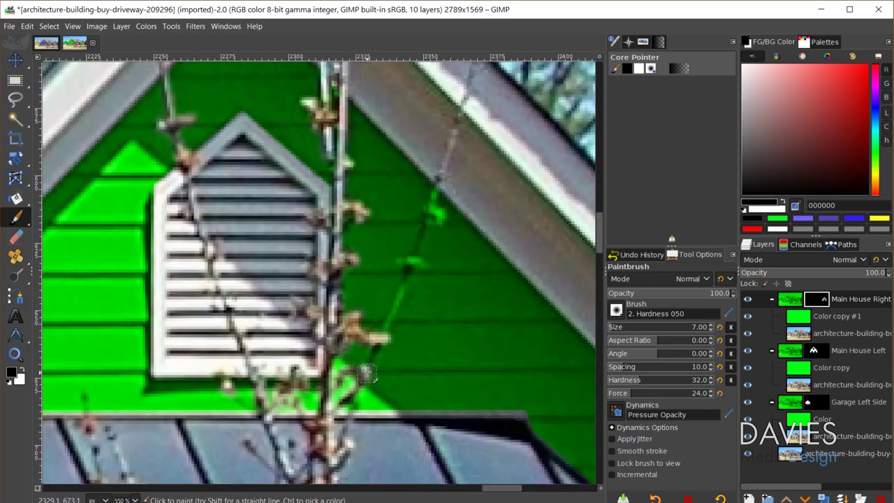
mouse_move(368, 374)
mouse_down()
mouse_move(416, 269)
mouse_move(432, 199)
mouse_up()
Step: Paint black on the mask over the branches crossing the siding strip above the bay's center window
scroll(431, 199, down, 9)
scroll(432, 199, left, 2)
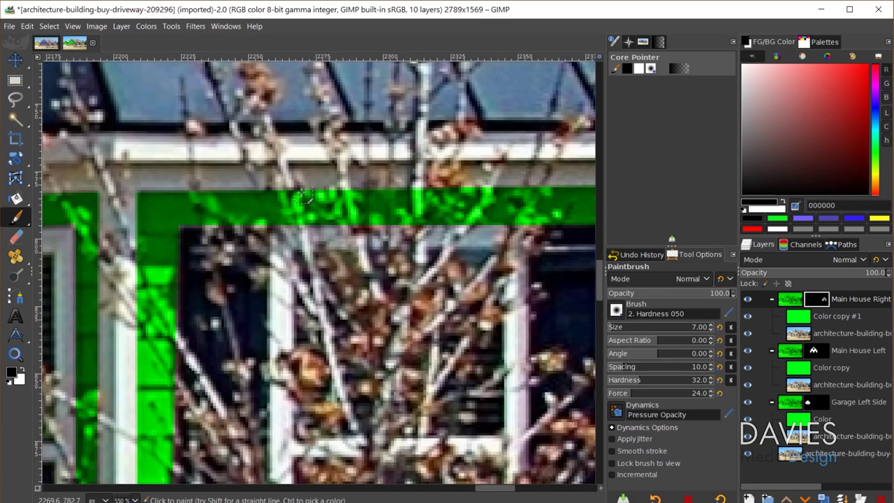
mouse_move(276, 199)
mouse_down()
mouse_move(318, 210)
mouse_move(240, 222)
mouse_move(206, 213)
mouse_up()
scroll(209, 216, down, 2)
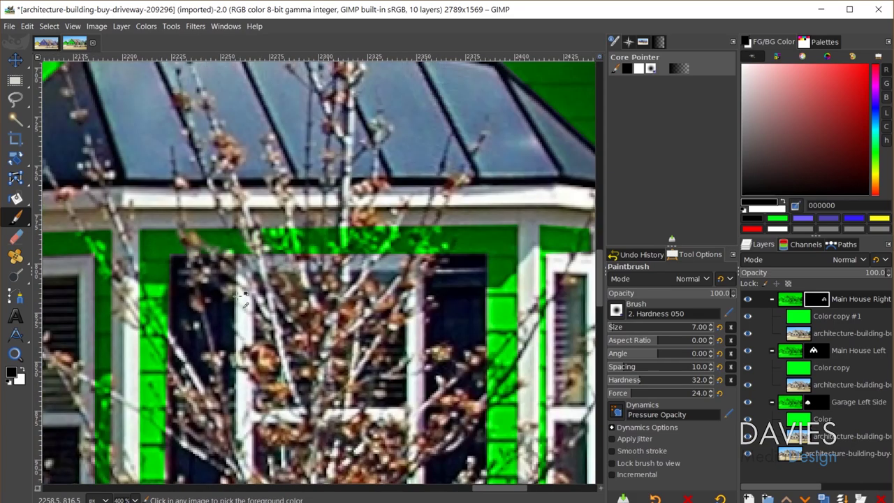
mouse_move(266, 238)
mouse_down()
mouse_move(290, 226)
mouse_move(285, 252)
mouse_move(292, 227)
mouse_move(322, 266)
mouse_move(377, 236)
mouse_up()
scroll(378, 237, up, 1)
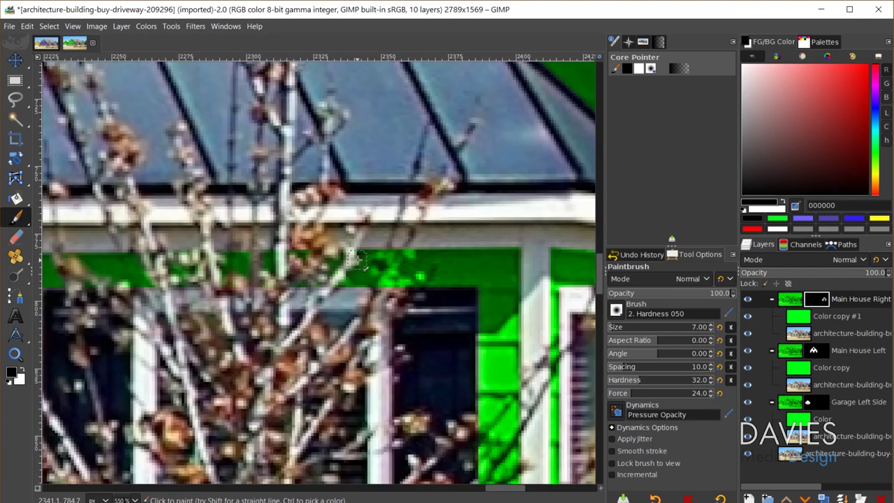
Step: Paint black on the mask over the branches crossing the siding around the bay's left side window
scroll(413, 257, down, 8)
scroll(234, 259, up, 8)
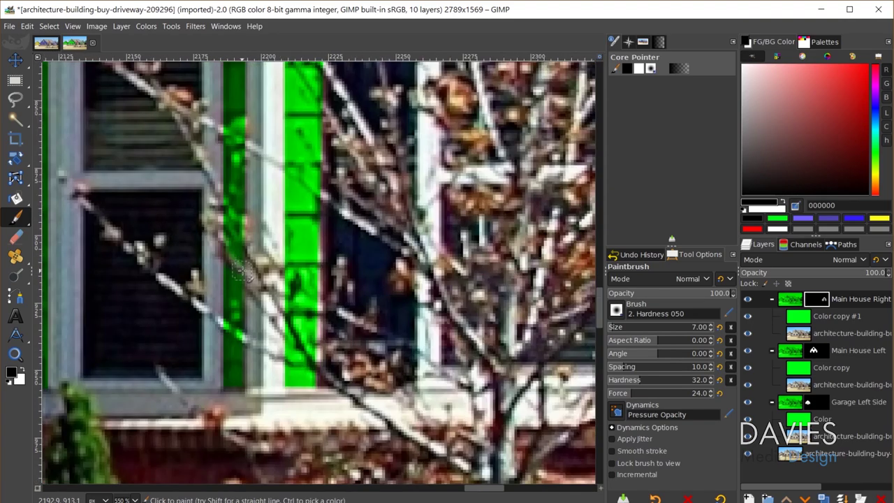
scroll(255, 340, up, 5)
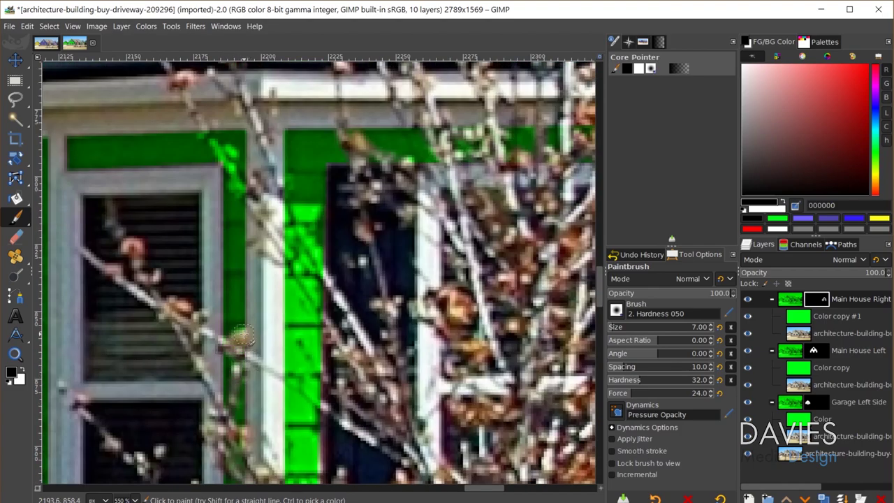
drag(214, 140, 234, 192)
scroll(238, 230, up, 1)
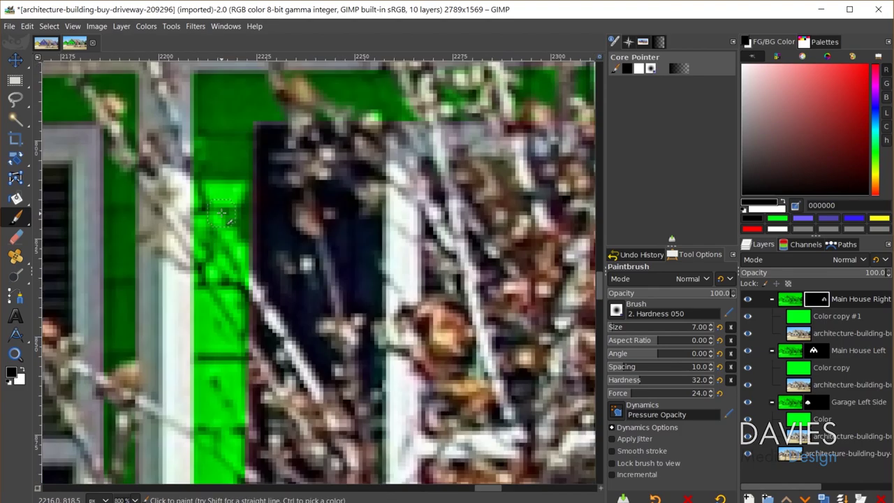
scroll(238, 269, down, 4)
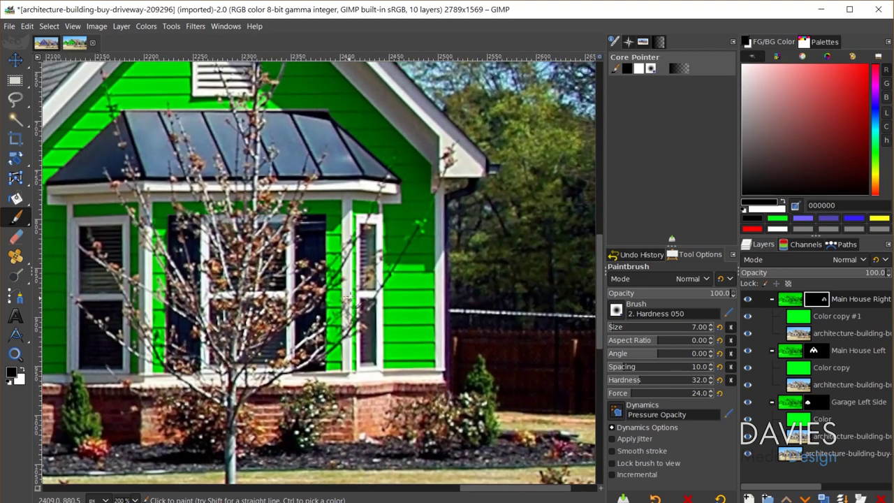
Step: Mask out the branches crossing the siding around the bay's right side window, leaving black as the foreground color
scroll(348, 297, up, 3)
mouse_move(371, 273)
mouse_down()
mouse_move(347, 319)
mouse_move(337, 401)
mouse_up()
drag(373, 324, 423, 203)
key(x)
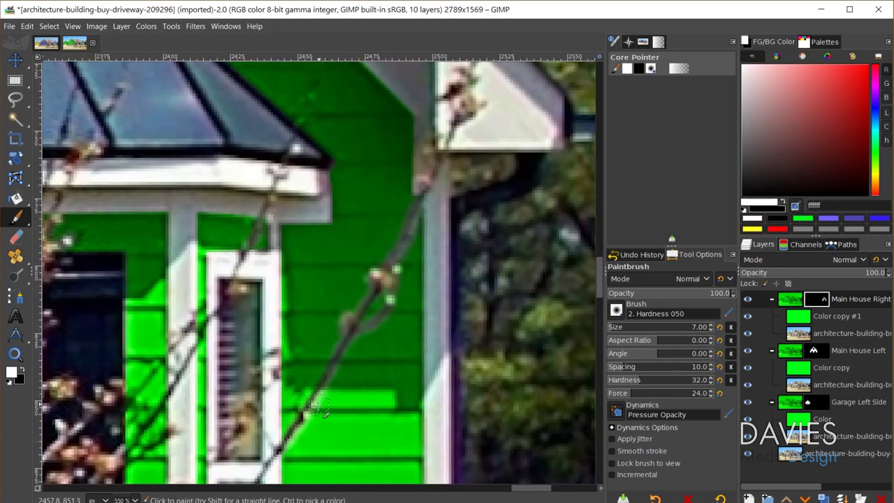
scroll(322, 412, down, 4)
scroll(200, 424, up, 4)
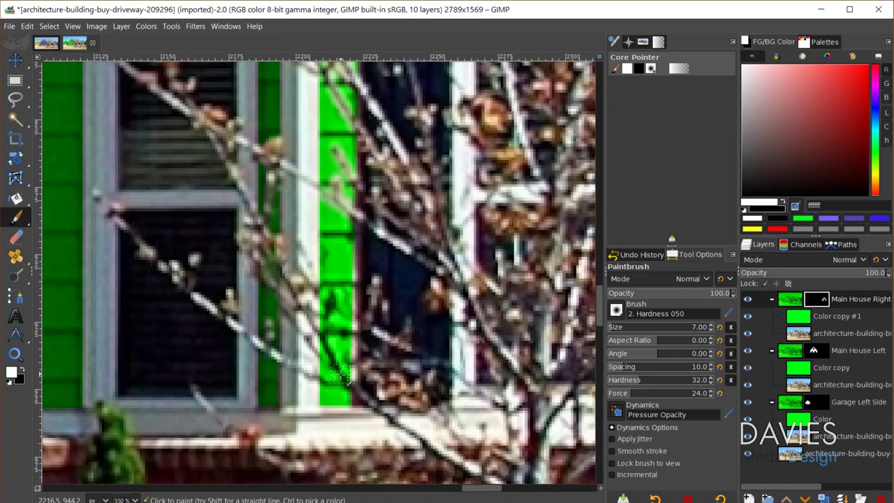
key(x)
scroll(322, 338, down, 8)
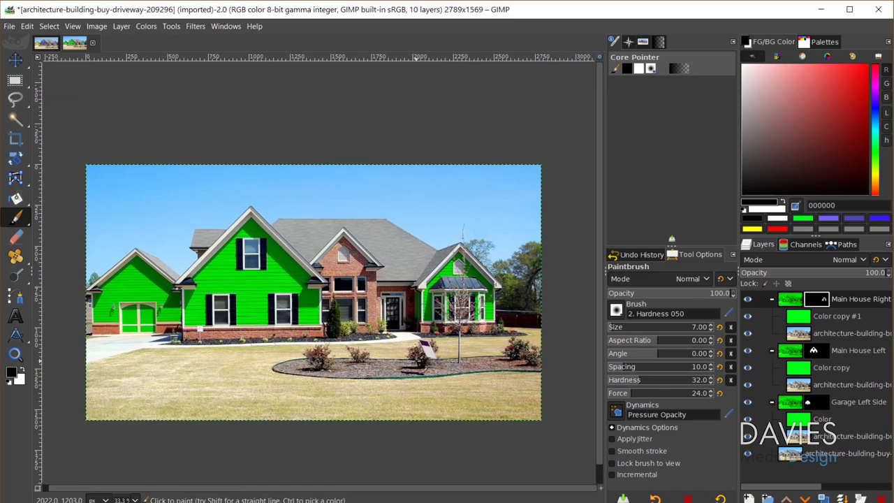
Step: Apply Hue-Saturation to the Color copy #1 layer with hue -97.8, lightness 0.6 and saturation 22.2
click(837, 316)
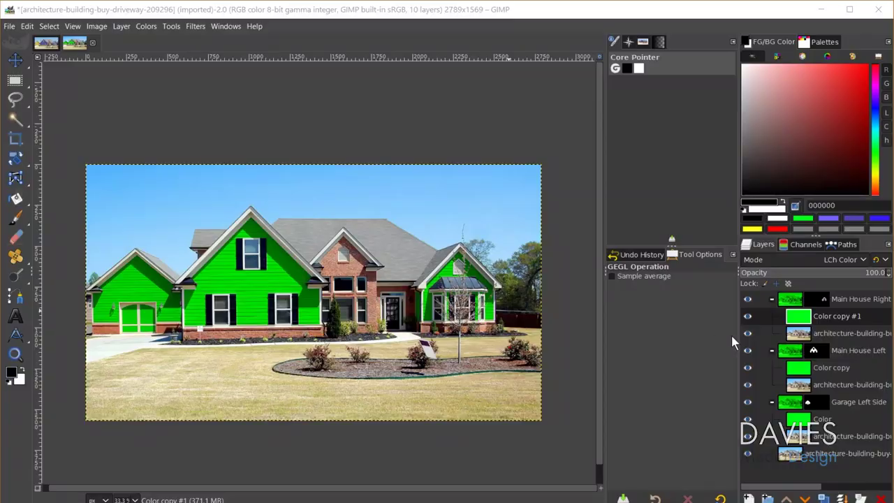
click(800, 320)
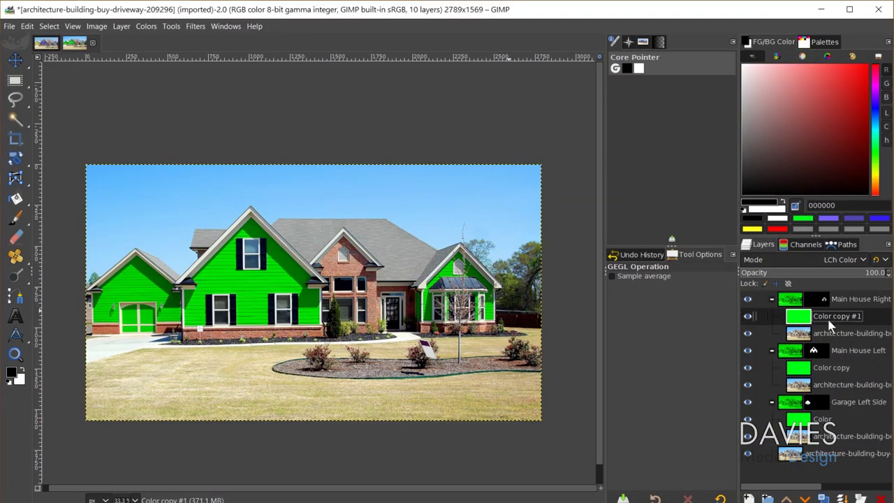
click(151, 27)
click(164, 83)
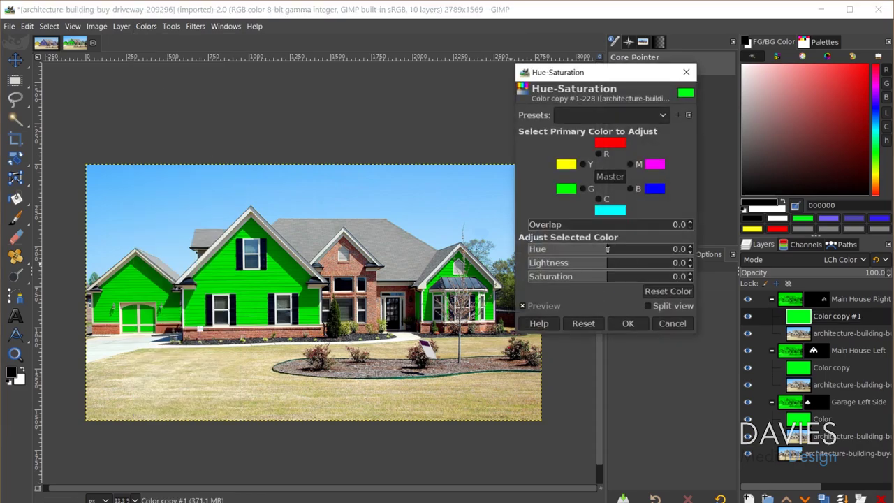
drag(607, 249, 563, 252)
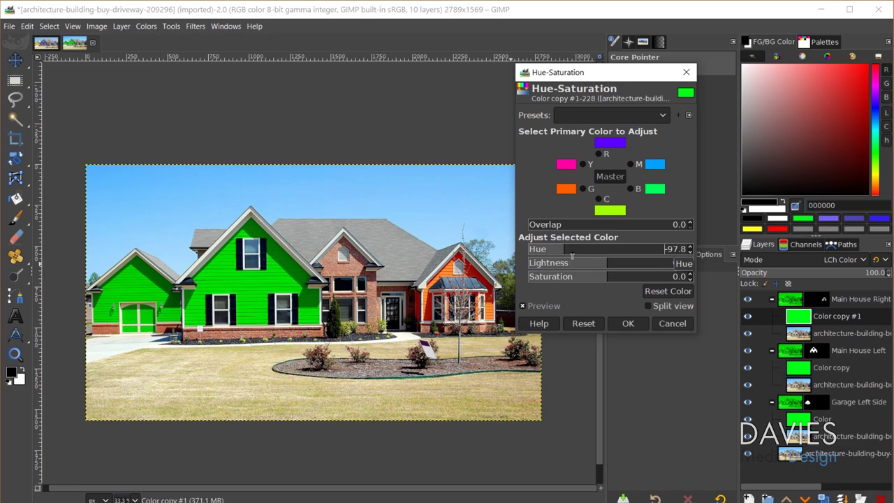
mouse_move(603, 266)
mouse_down()
mouse_move(559, 266)
mouse_move(605, 264)
mouse_up()
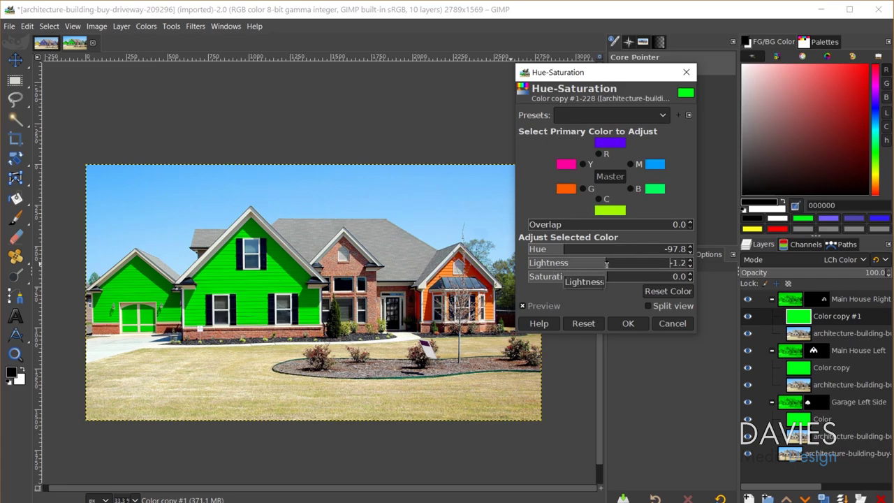
drag(615, 276, 640, 277)
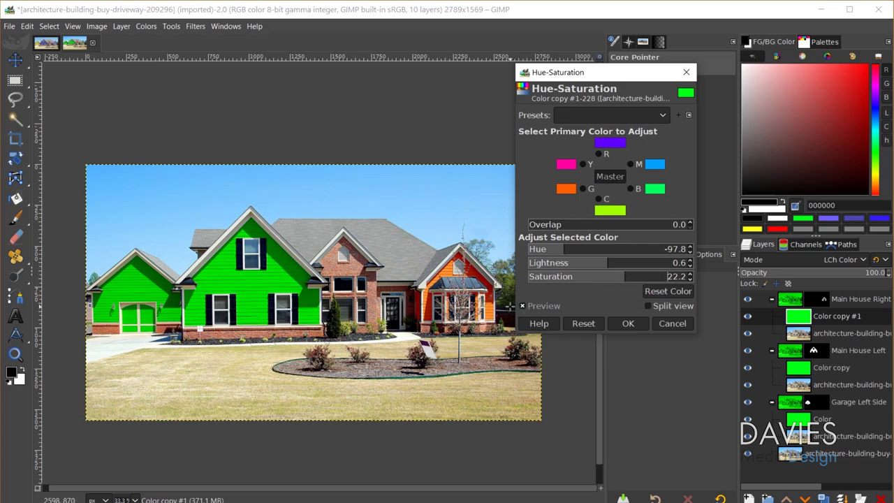
click(628, 323)
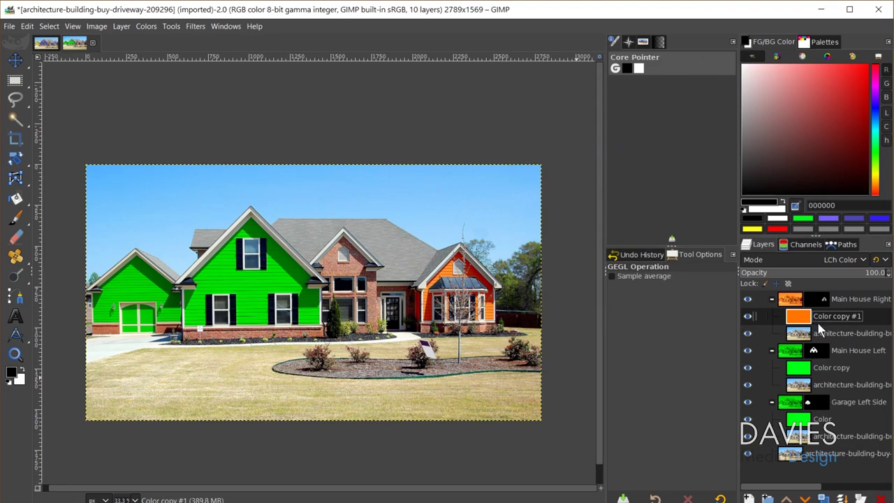
Step: Repeat the same Hue-Saturation adjustment on the Color copy layer and the garage's Color layer
click(803, 370)
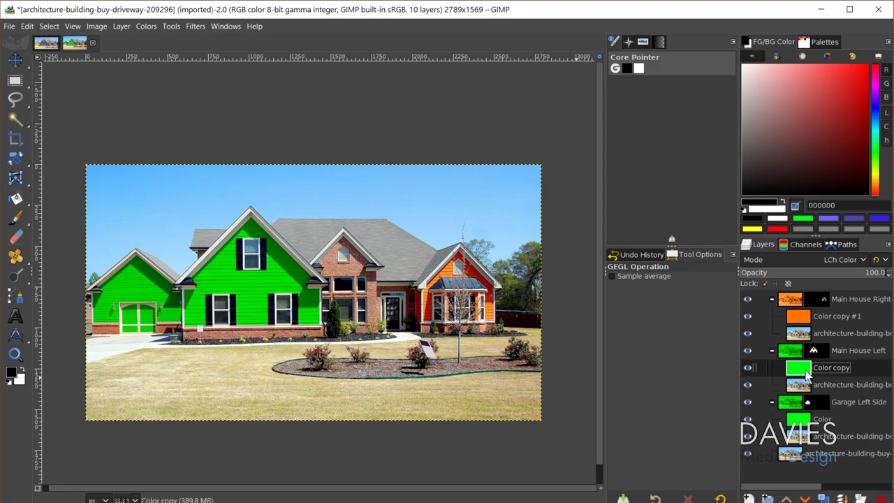
key(ctrl+f)
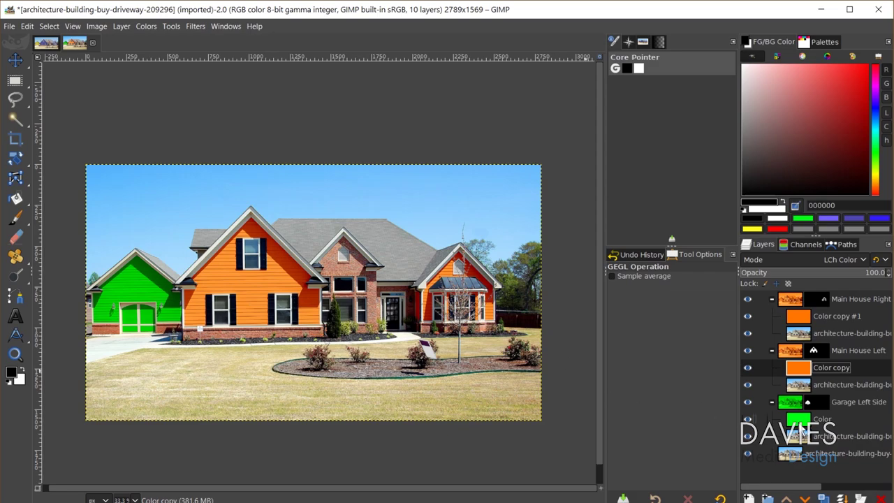
click(809, 422)
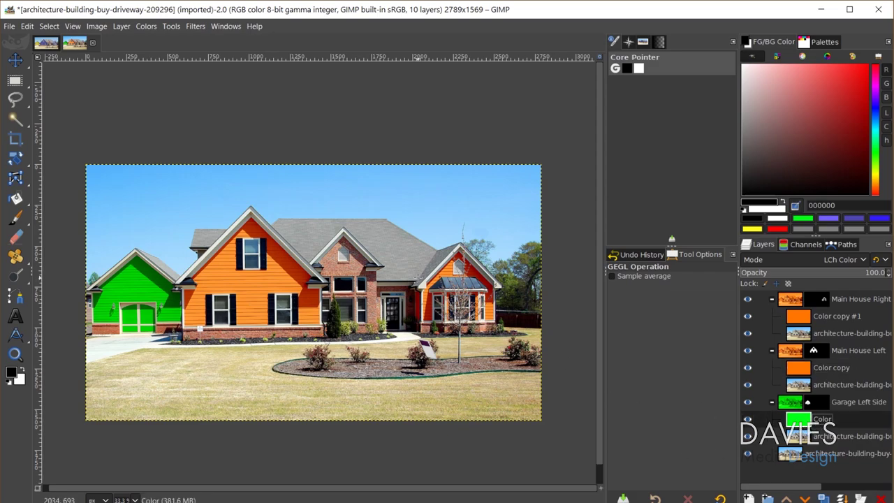
key(ctrl+f)
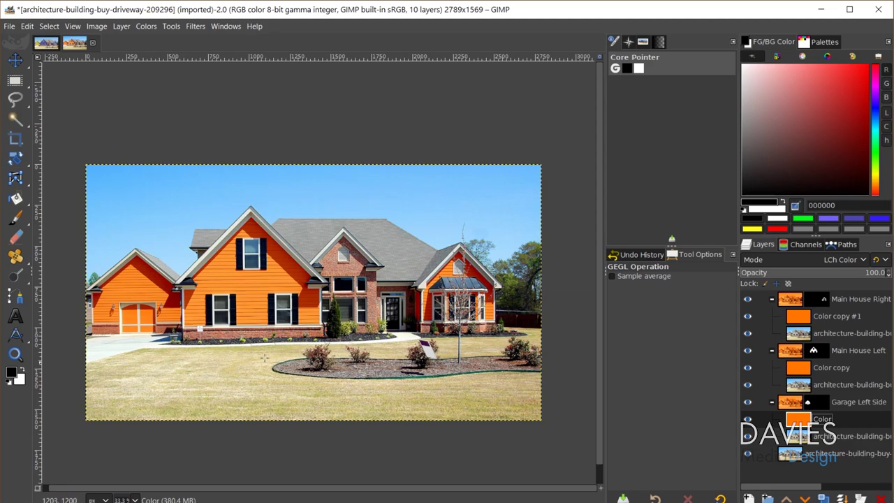